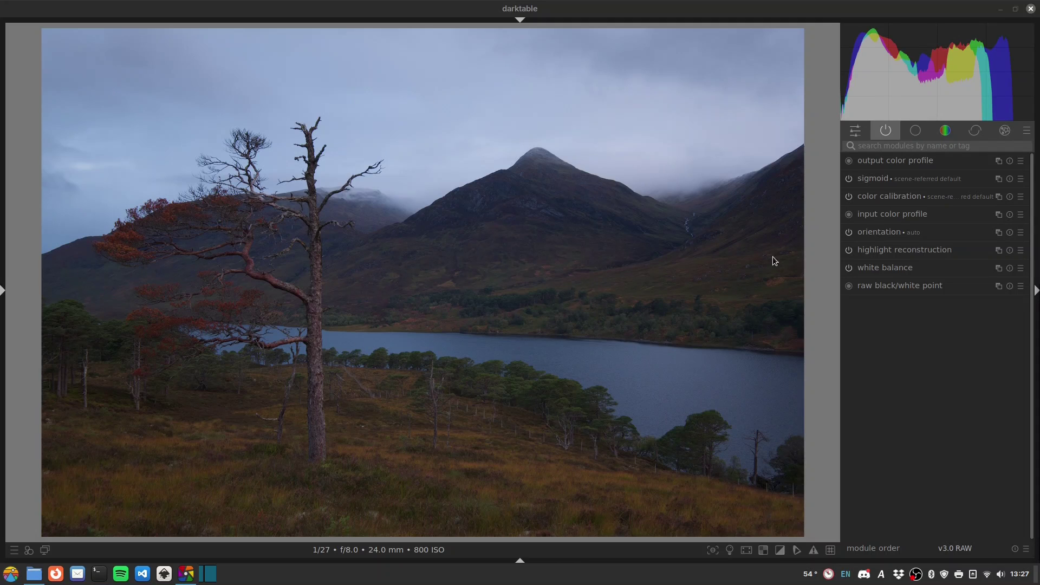
Sample the illuminant from the whole image in color calibration and reduce its chroma to about 7.5%
{"action": "left_click", "coordinate": [911, 199]}
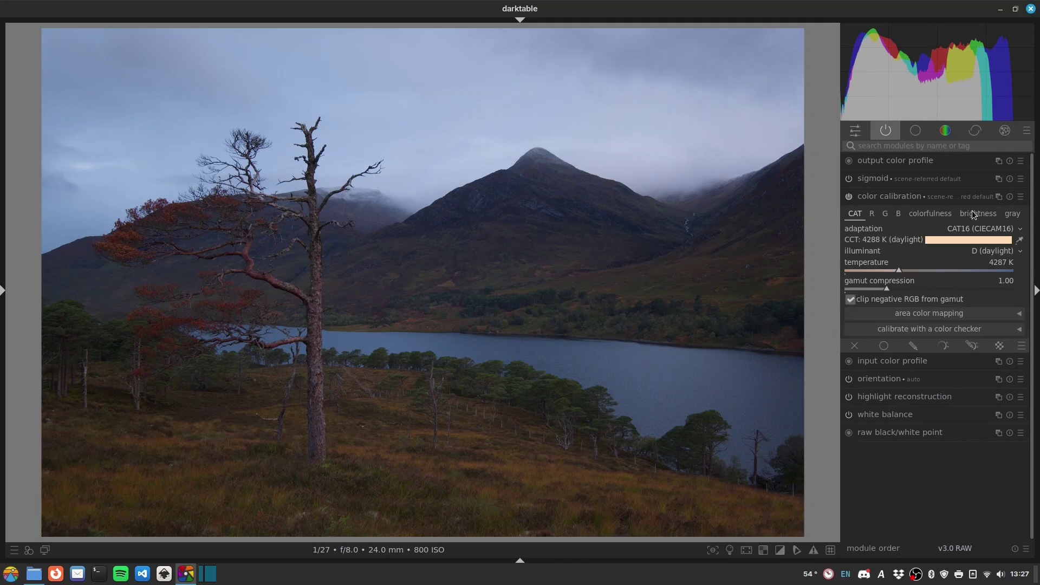
{"action": "left_click", "coordinate": [1020, 240]}
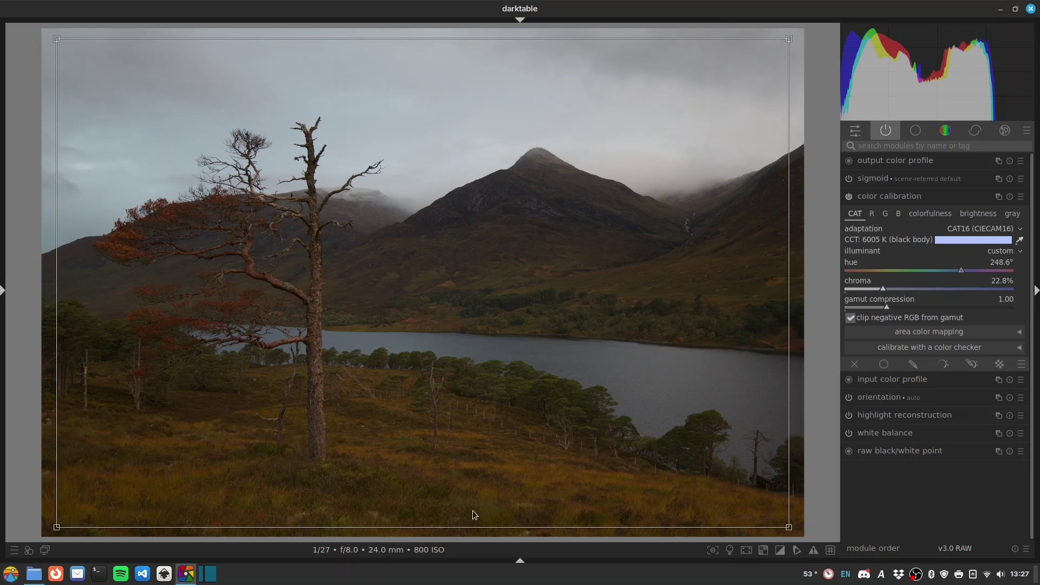
{"action": "left_click_drag", "start_coordinate": [883, 288], "coordinate": [856, 284]}
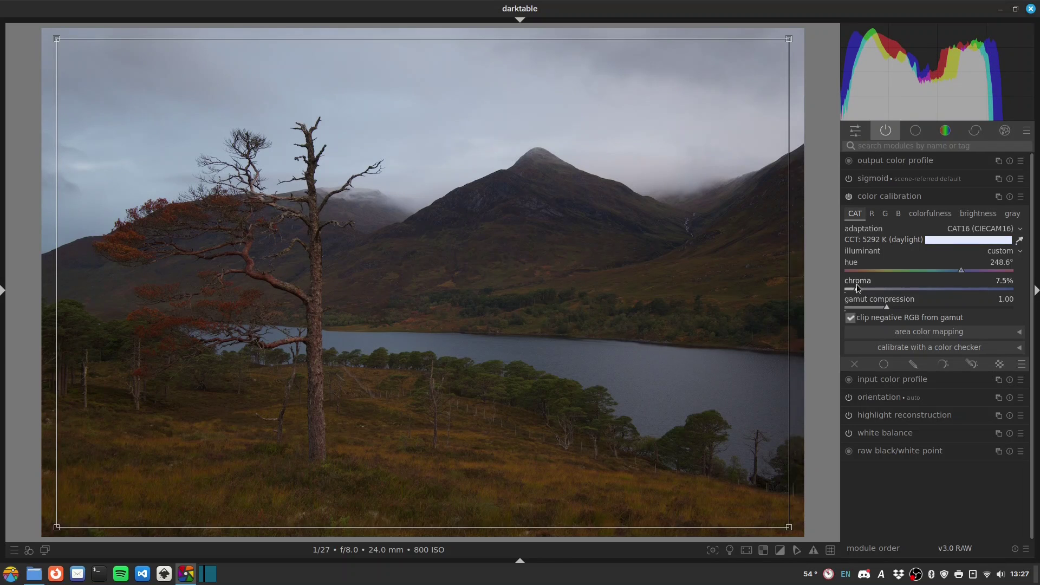
{"action": "left_click_drag", "start_coordinate": [904, 288], "coordinate": [853, 288]}
Find and enable the exposure module and raise exposure to about +1.105 EV
{"action": "left_click", "coordinate": [885, 147]}
{"action": "type", "text": "exposure"}
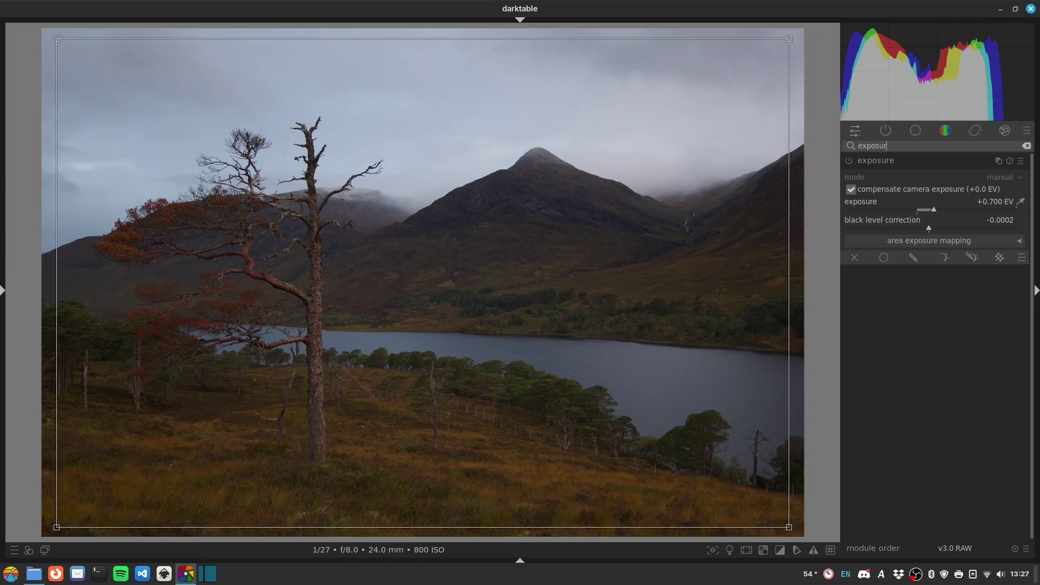
{"action": "left_click", "coordinate": [849, 160]}
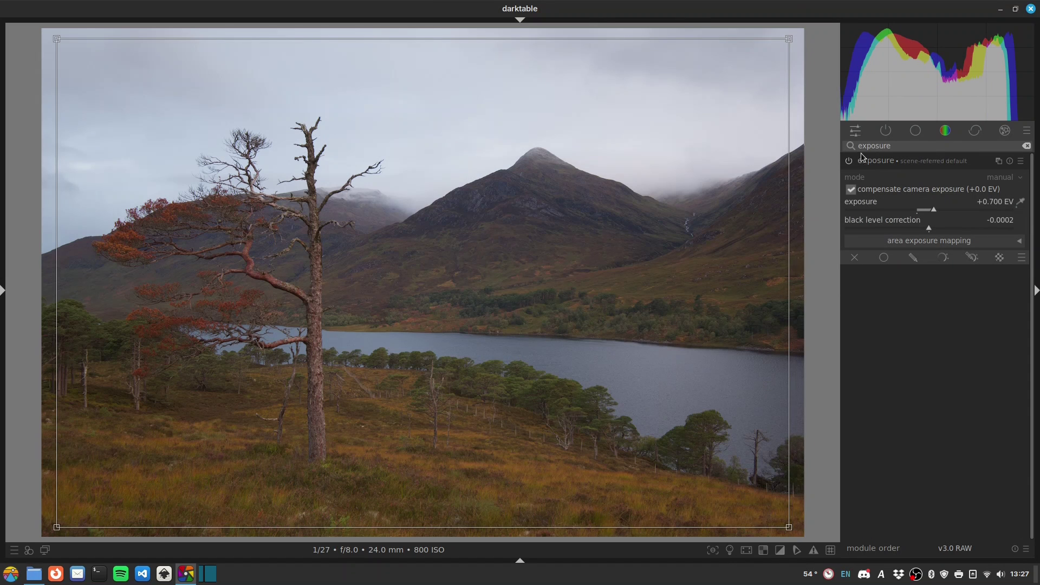
{"action": "left_click_drag", "start_coordinate": [935, 212], "coordinate": [937, 211]}
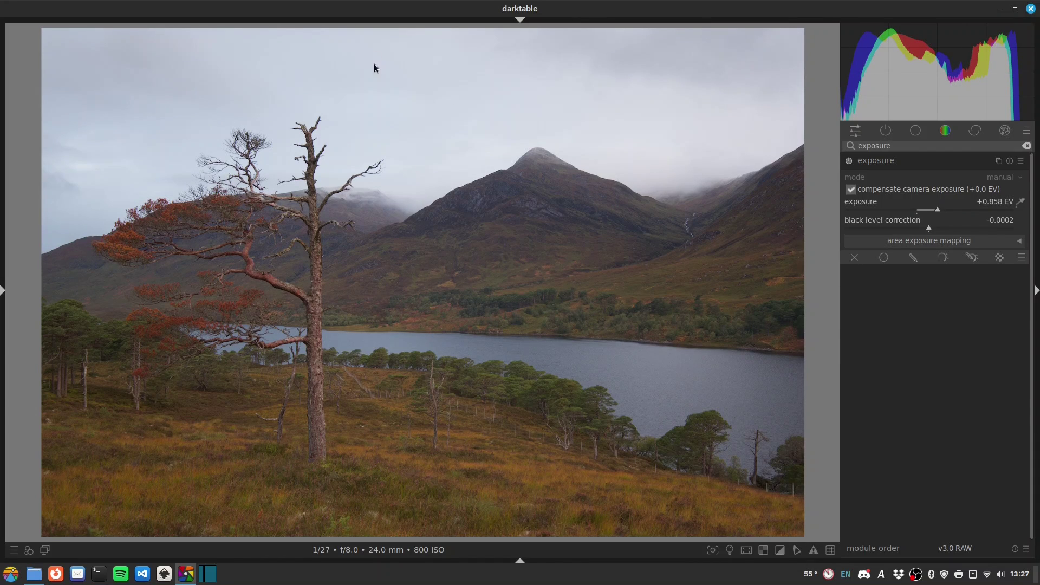
{"action": "left_click_drag", "start_coordinate": [939, 211], "coordinate": [943, 207]}
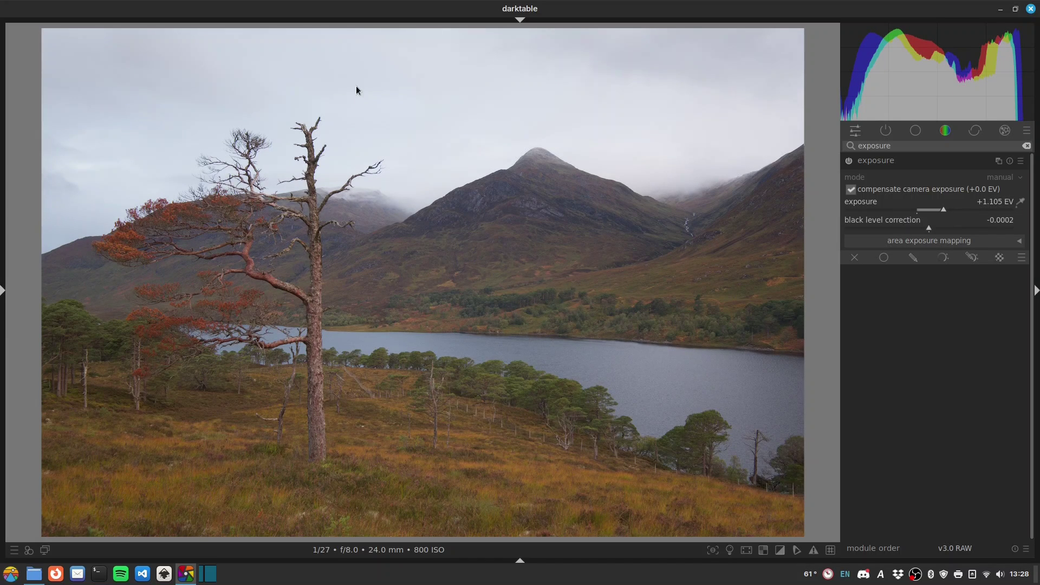
Add a second exposure instance with a visible parametric mask limiting the gray input to bright tones, from 21.2 to 42.4 upward
{"action": "right_click", "coordinate": [999, 161]}
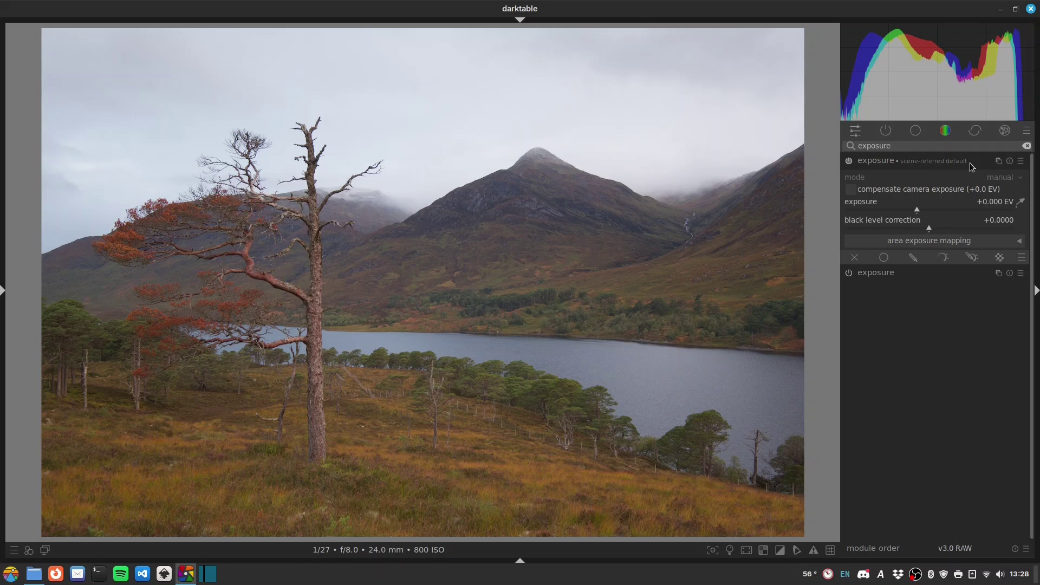
{"action": "left_click", "coordinate": [947, 261]}
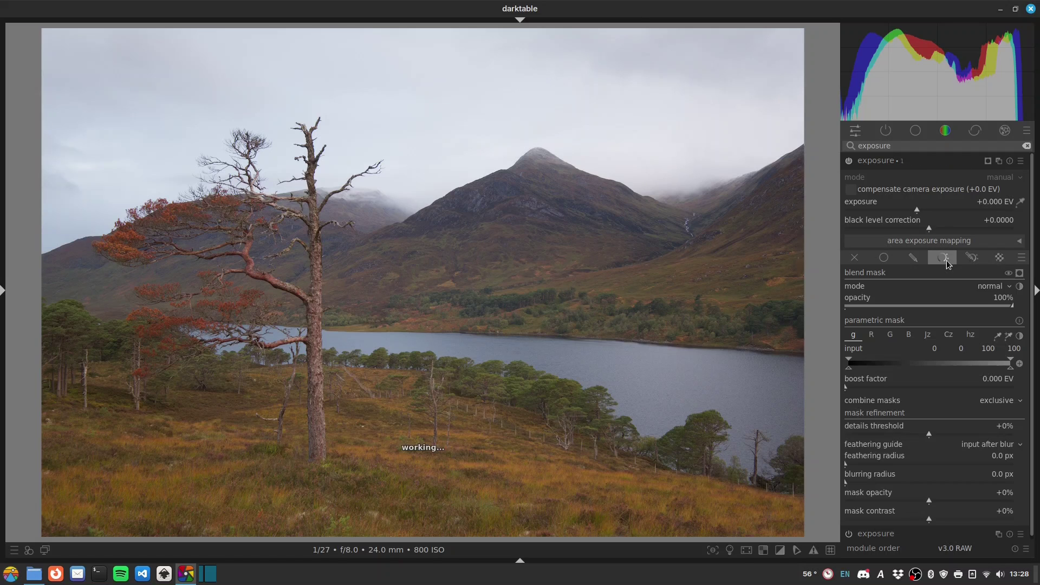
{"action": "left_click", "coordinate": [1020, 273]}
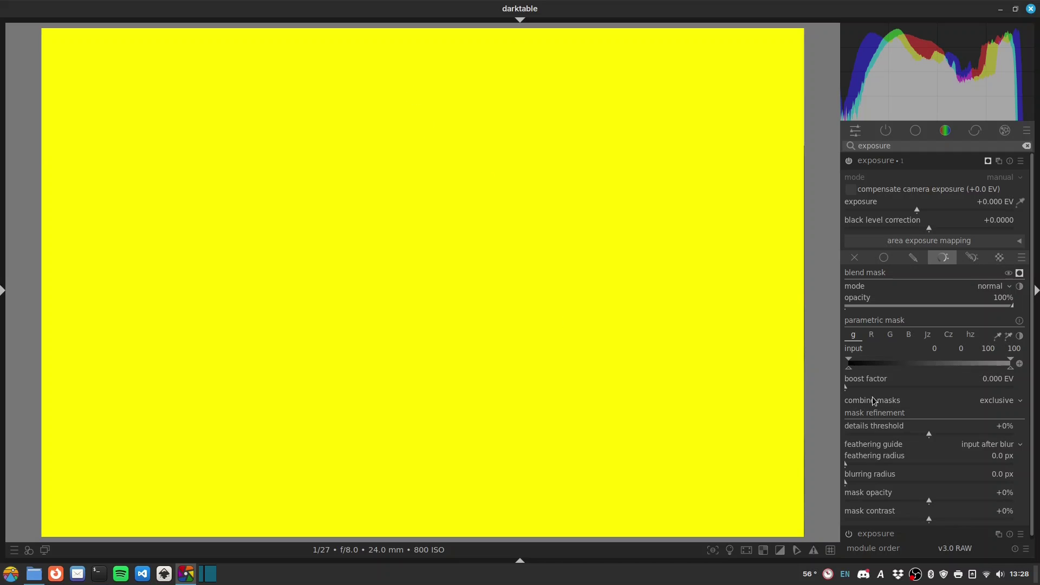
{"action": "mouse_move", "coordinate": [849, 367]}
{"action": "left_mouse_down"}
{"action": "mouse_move", "coordinate": [917, 362]}
{"action": "mouse_move", "coordinate": [883, 370]}
{"action": "left_mouse_up"}
Combine the mask with a horizontal gradient across the middle of the image and set the feathering radius to about 49.2 px
{"action": "left_click", "coordinate": [967, 258]}
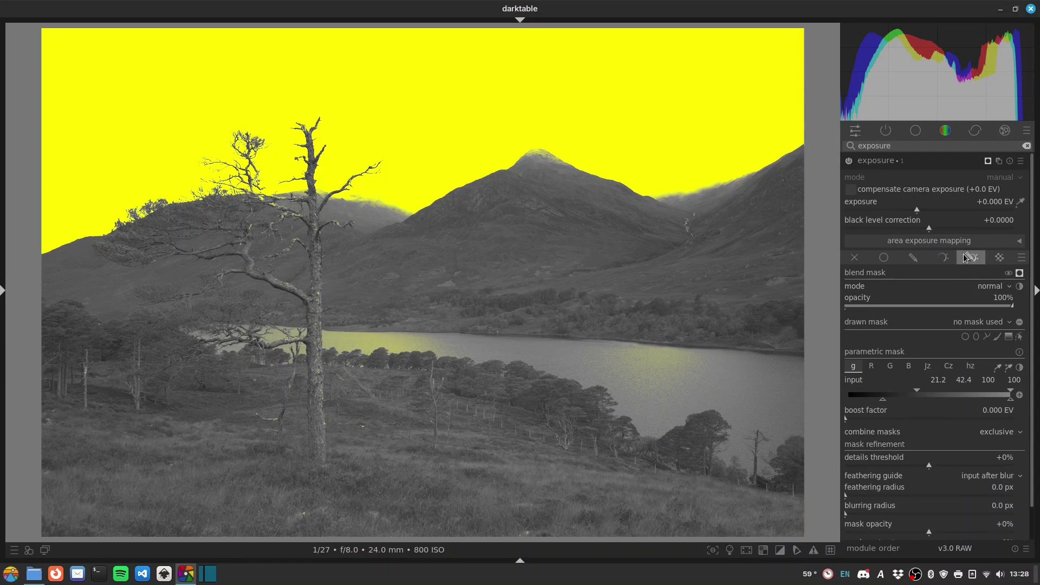
{"action": "left_click", "coordinate": [1009, 336]}
{"action": "left_click", "coordinate": [436, 294]}
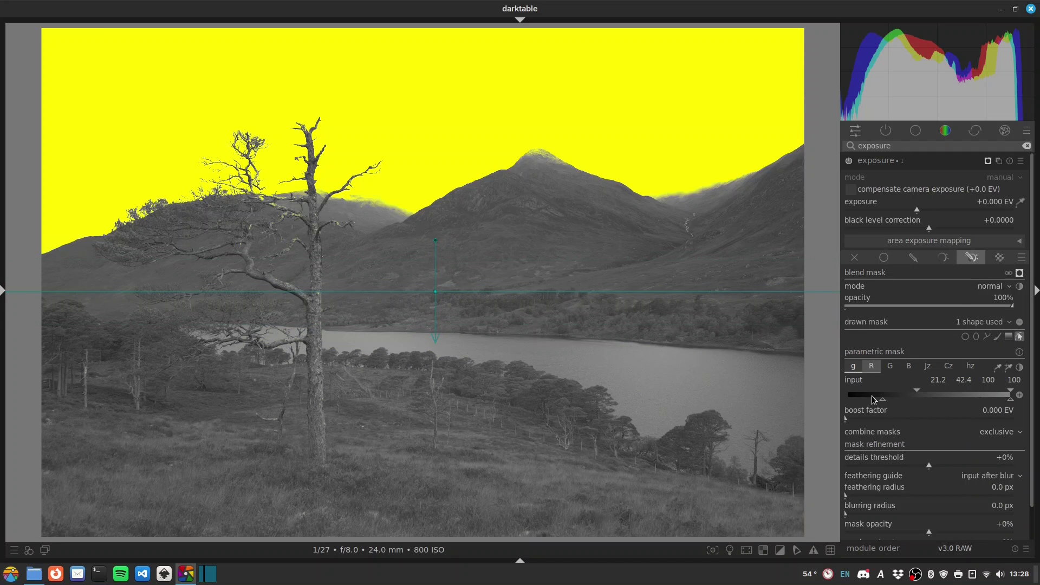
{"action": "left_click_drag", "start_coordinate": [867, 490], "coordinate": [877, 491]}
Hide the mask display and lower the masked sky's exposure to about -1.128 EV
{"action": "left_click", "coordinate": [1019, 274]}
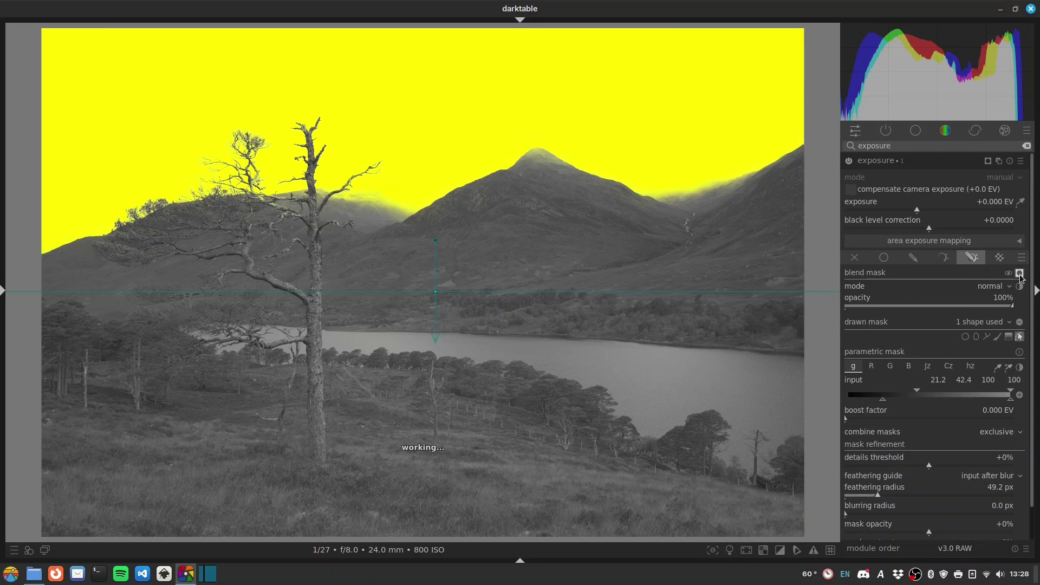
{"action": "left_click", "coordinate": [1020, 274]}
{"action": "left_click_drag", "start_coordinate": [917, 209], "coordinate": [890, 206]}
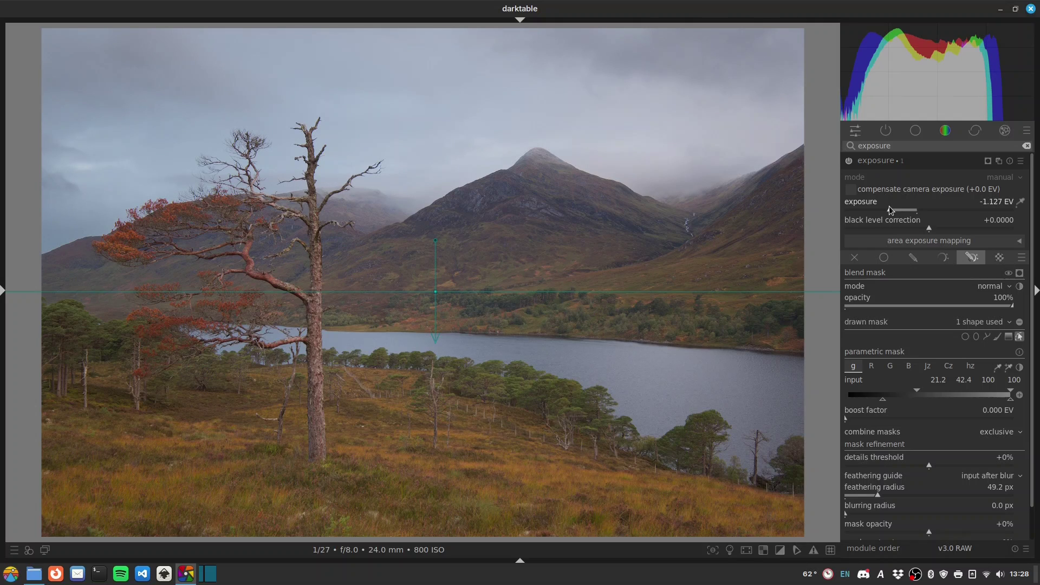
{"action": "left_click", "coordinate": [889, 207]}
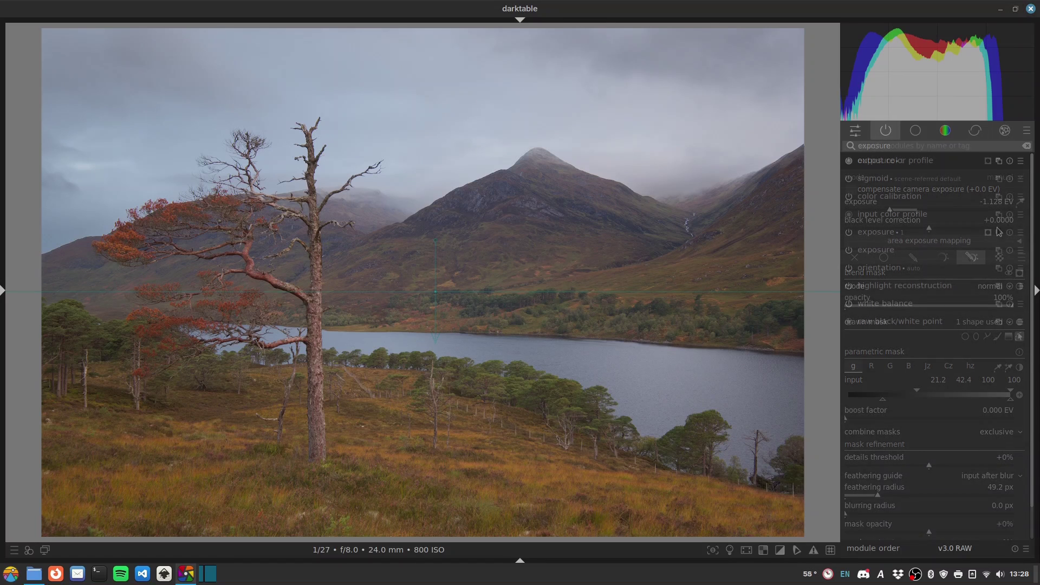
Adjust sigmoid to skew +0.61, target black 0.0781% and contrast of about 1.752
{"action": "left_click", "coordinate": [885, 130]}
{"action": "left_click", "coordinate": [877, 177]}
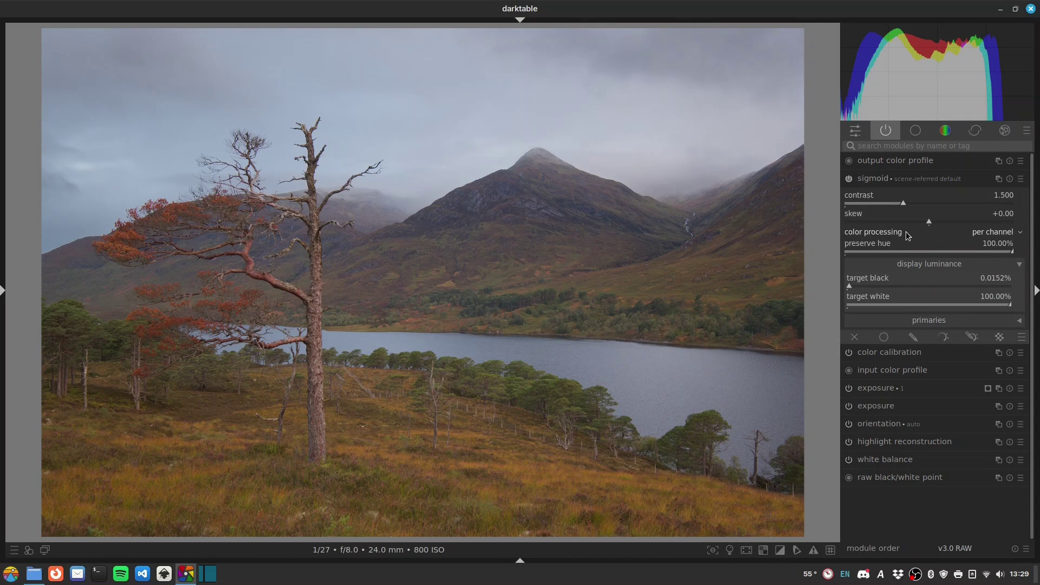
{"action": "left_click_drag", "start_coordinate": [929, 221], "coordinate": [984, 220]}
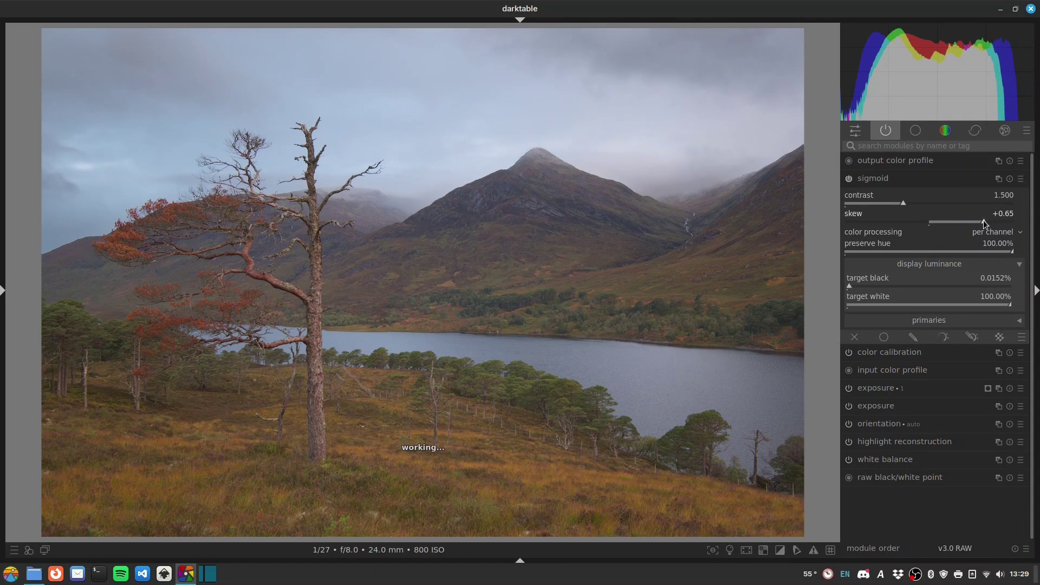
{"action": "mouse_move", "coordinate": [863, 284]}
{"action": "left_mouse_down"}
{"action": "mouse_move", "coordinate": [872, 284]}
{"action": "mouse_move", "coordinate": [860, 283]}
{"action": "left_mouse_up"}
{"action": "mouse_move", "coordinate": [904, 204]}
{"action": "left_mouse_down"}
{"action": "mouse_move", "coordinate": [932, 203]}
{"action": "mouse_move", "coordinate": [921, 204]}
{"action": "left_mouse_up"}
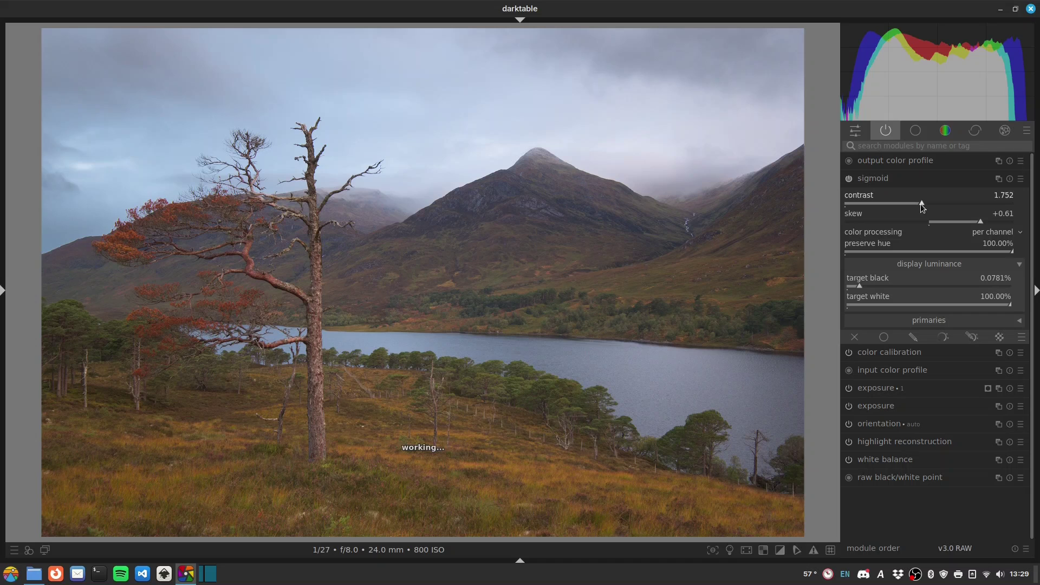
Enable color balance rgb and set global vibrance to about +15.27% and contrast to about +4.68%
{"action": "left_click", "coordinate": [864, 146]}
{"action": "type", "text": "rgb"}
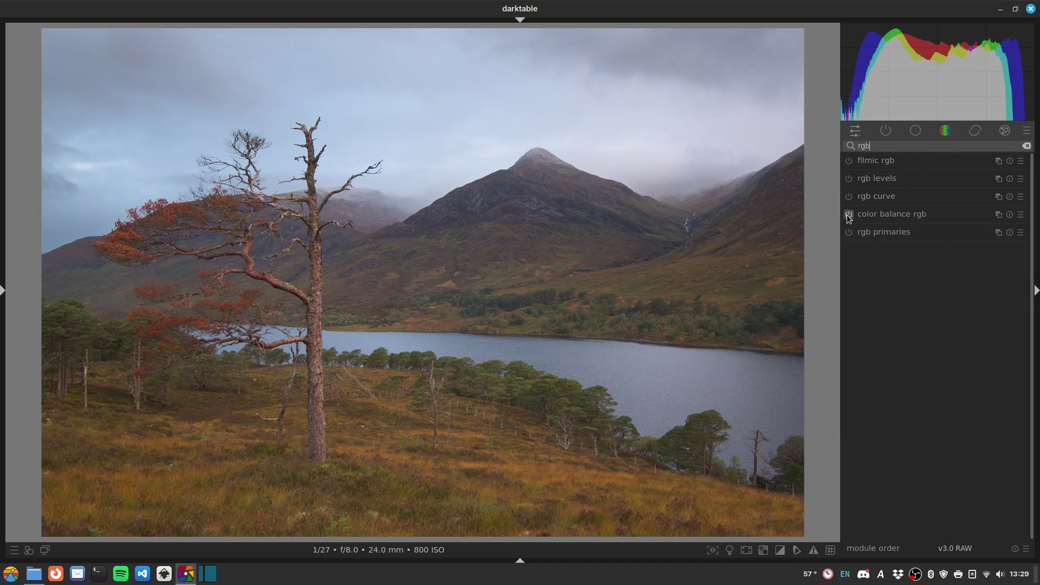
{"action": "left_click", "coordinate": [908, 215]}
{"action": "mouse_move", "coordinate": [936, 229]}
{"action": "left_mouse_down"}
{"action": "mouse_move", "coordinate": [952, 227]}
{"action": "mouse_move", "coordinate": [936, 245]}
{"action": "left_mouse_up"}
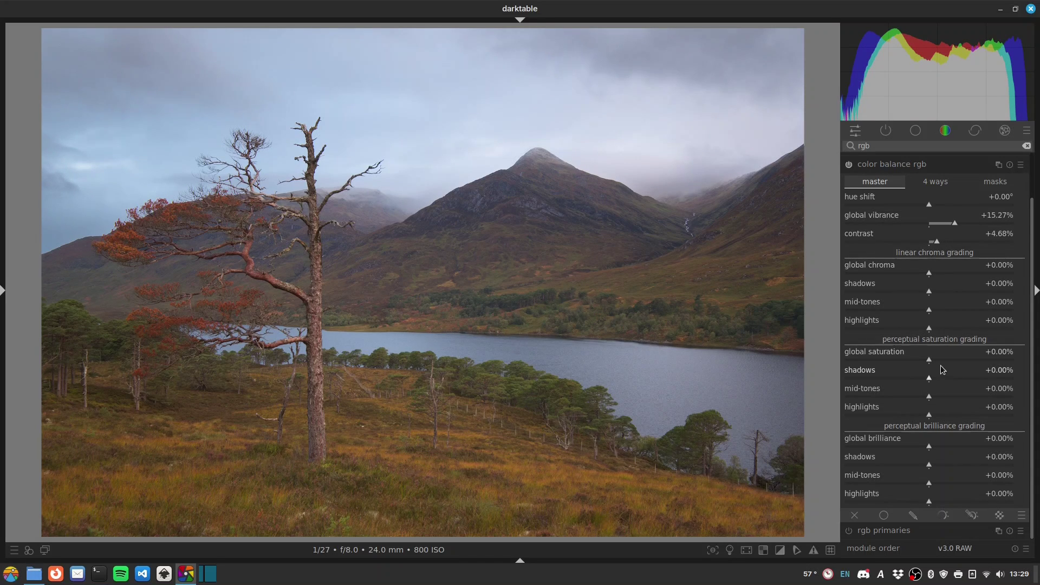
Raise perceptual saturation to about +6.63% in shadows, +4.20% in mid-tones and +2.79% in highlights
{"action": "left_click", "coordinate": [934, 378]}
{"action": "left_click", "coordinate": [933, 397]}
{"action": "left_click", "coordinate": [931, 415]}
{"action": "left_click", "coordinate": [931, 416]}
Set perceptual brilliance to about -7.18% for shadows, +10.21% for mid-tones and -5.98% for highlights
{"action": "left_click", "coordinate": [925, 463]}
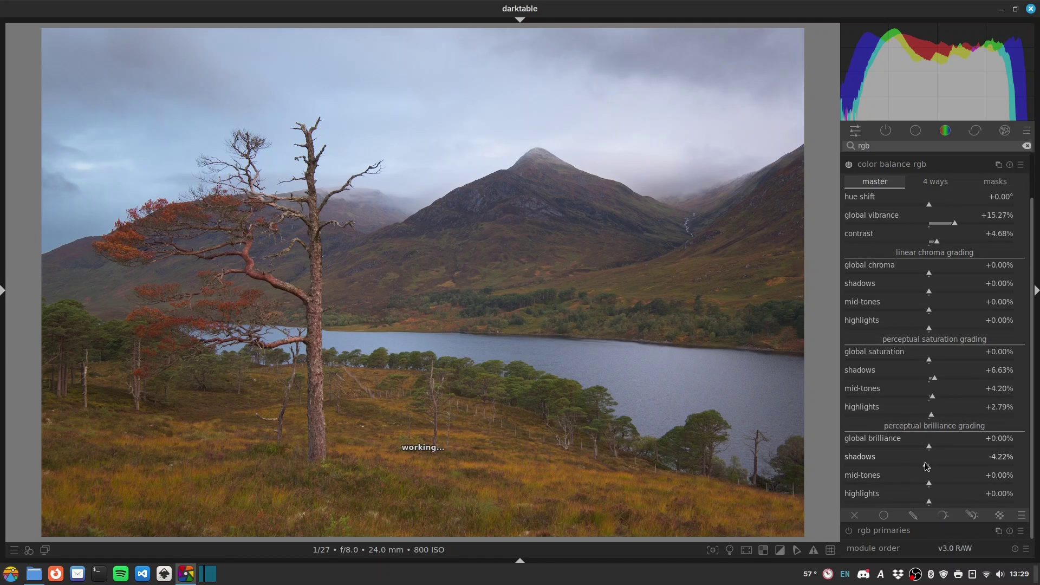
{"action": "left_click", "coordinate": [925, 464]}
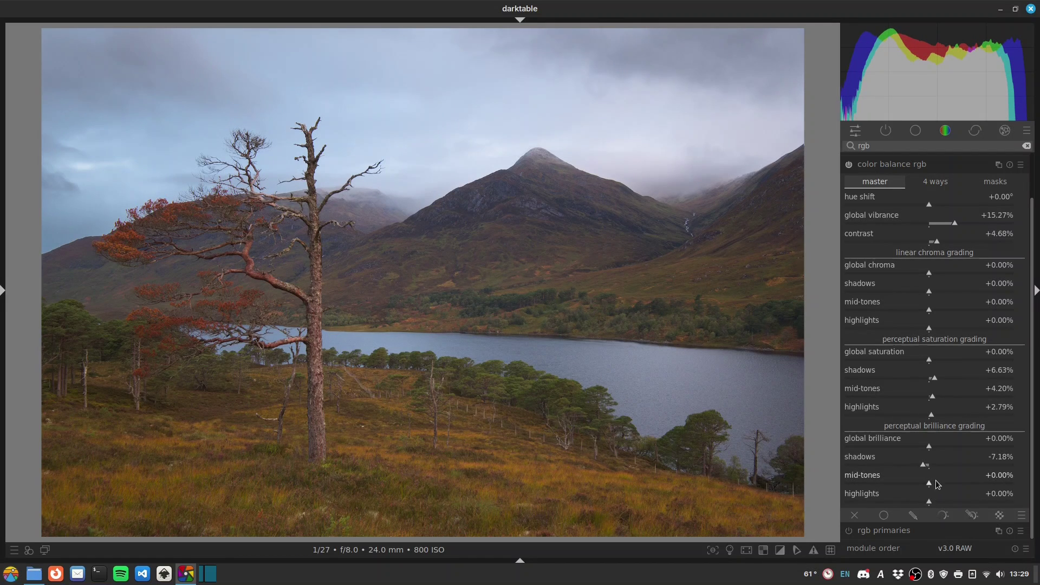
{"action": "left_click", "coordinate": [926, 501]}
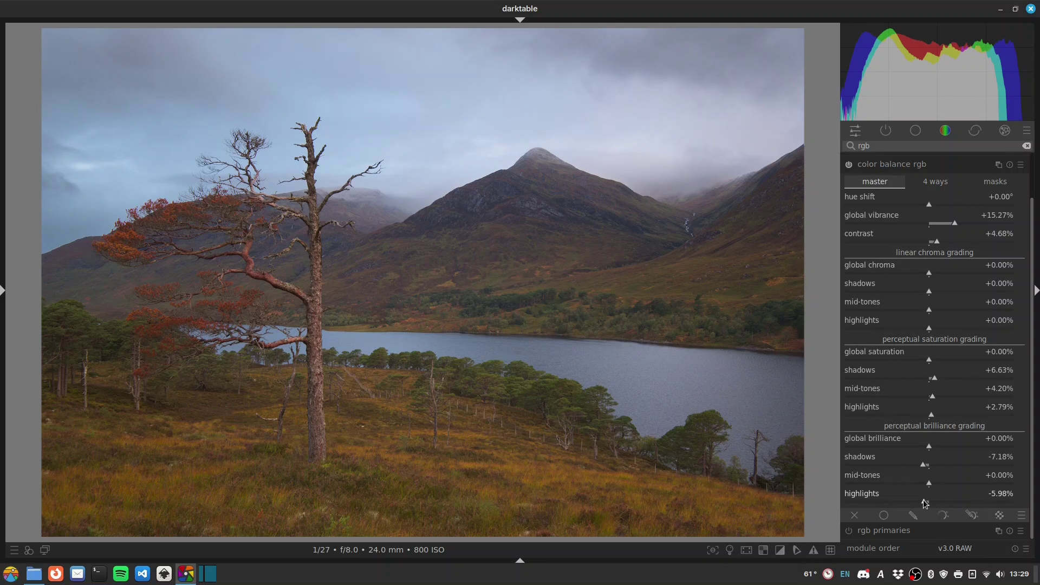
{"action": "left_click", "coordinate": [934, 483]}
{"action": "left_click", "coordinate": [940, 484]}
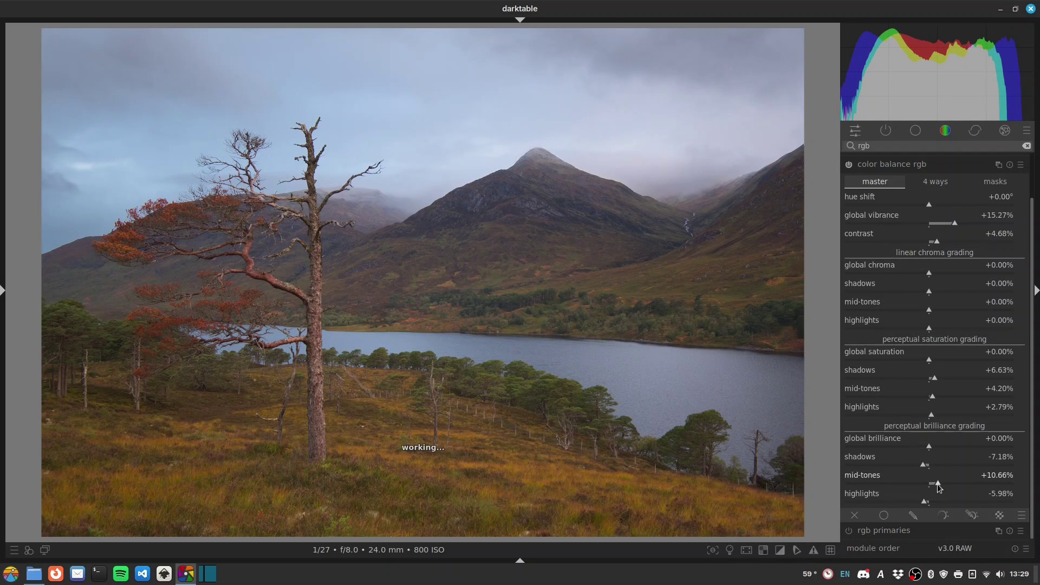
{"action": "left_click", "coordinate": [937, 483]}
Tint the shadows lift with hue 276.65° and chroma of about 2.68%, and collapse the color balance rgb module
{"action": "left_click", "coordinate": [928, 182]}
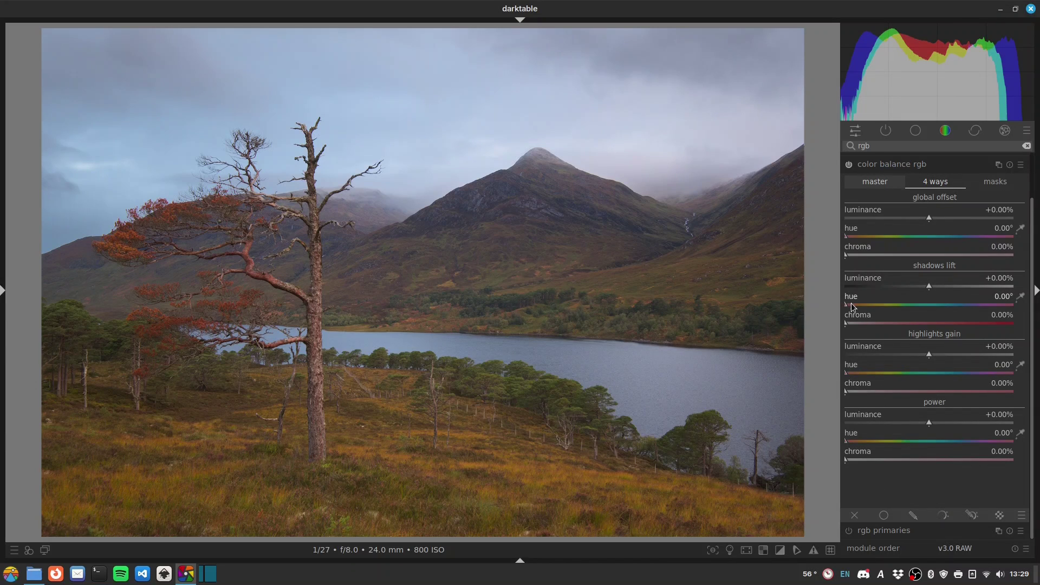
{"action": "left_click_drag", "start_coordinate": [950, 305], "coordinate": [976, 307]}
{"action": "left_click_drag", "start_coordinate": [855, 323], "coordinate": [853, 320]}
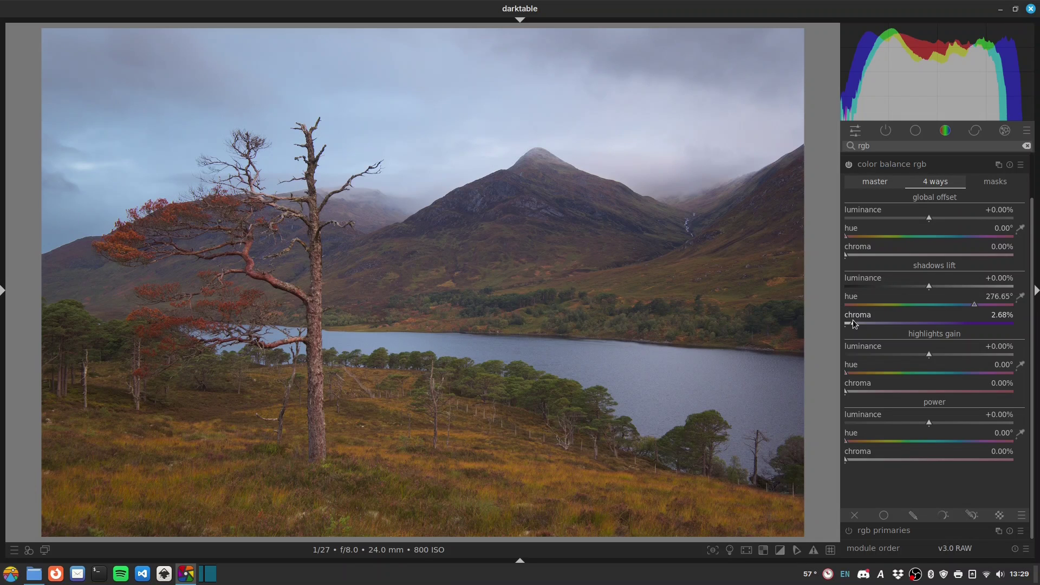
{"action": "left_click", "coordinate": [884, 180]}
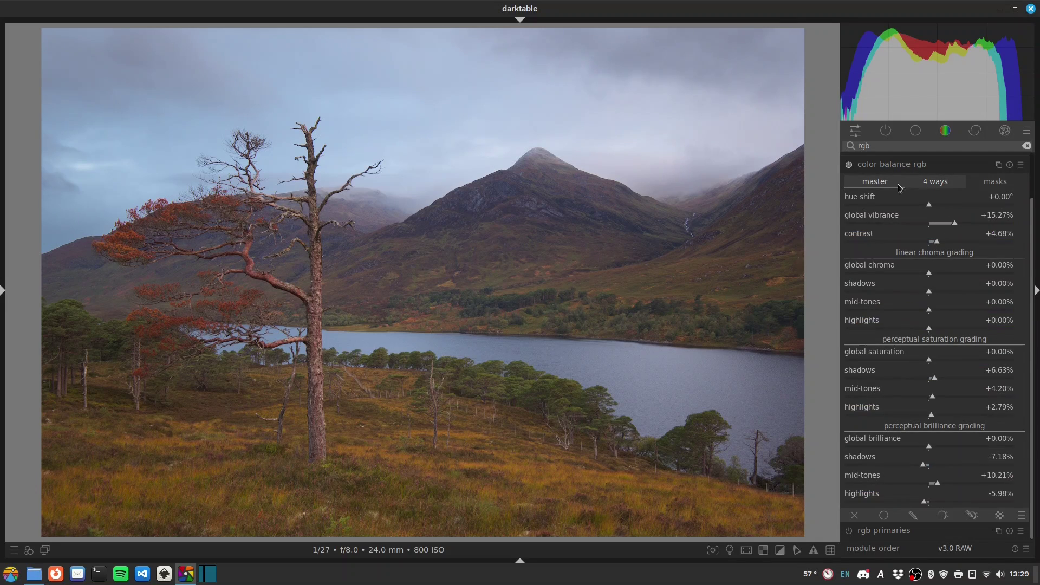
{"action": "scroll", "coordinate": [952, 224], "scroll_direction": "down", "scroll_amount": 2}
{"action": "left_click", "coordinate": [888, 170]}
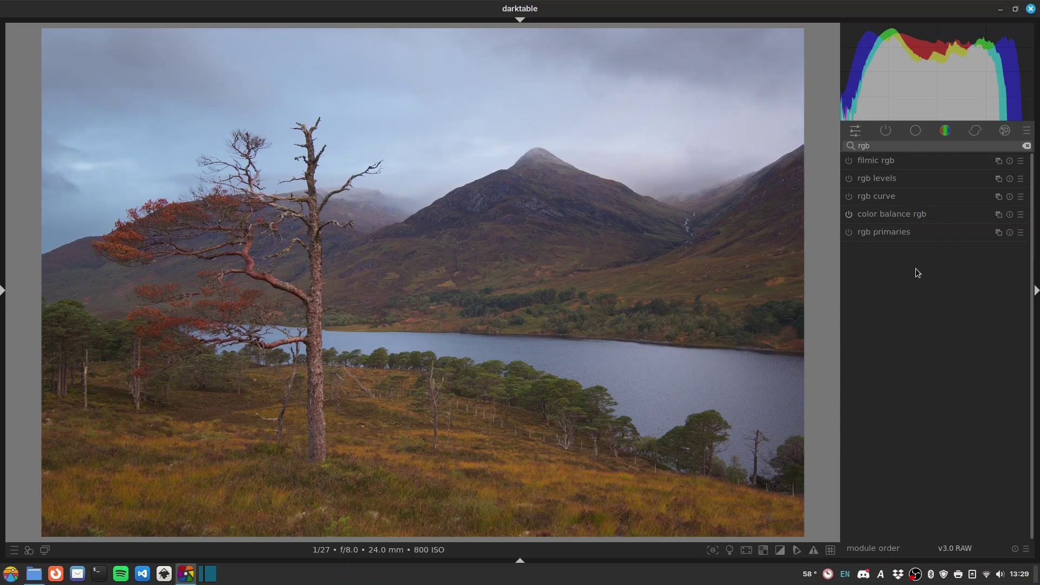
Enable the contrast equalizer and raise its whole luma curve slightly and evenly toward contrasty
{"action": "double_click", "coordinate": [879, 147]}
{"action": "type", "text": "contrast"}
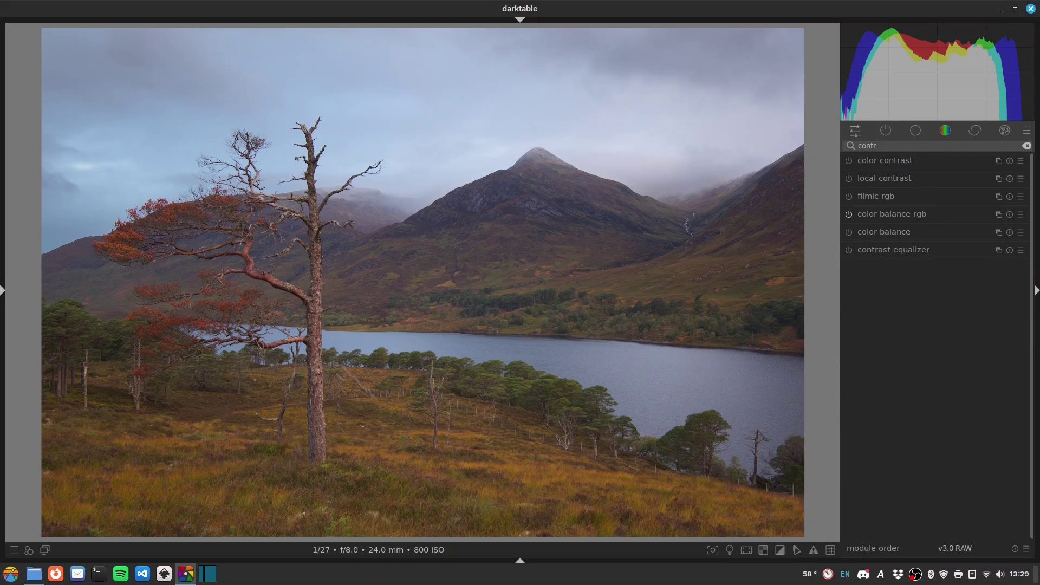
{"action": "left_click", "coordinate": [869, 252]}
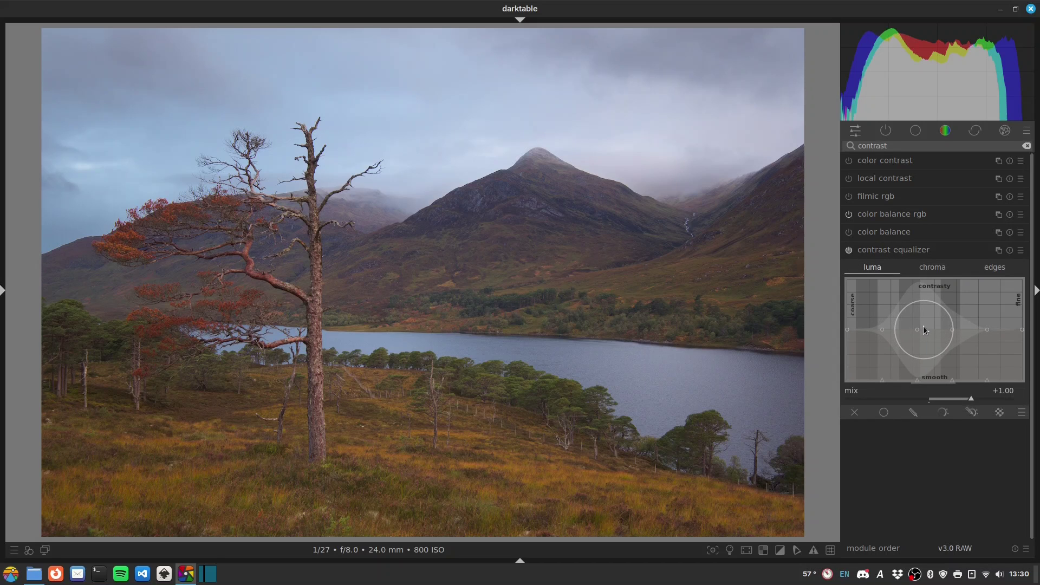
{"action": "double_click", "coordinate": [924, 328]}
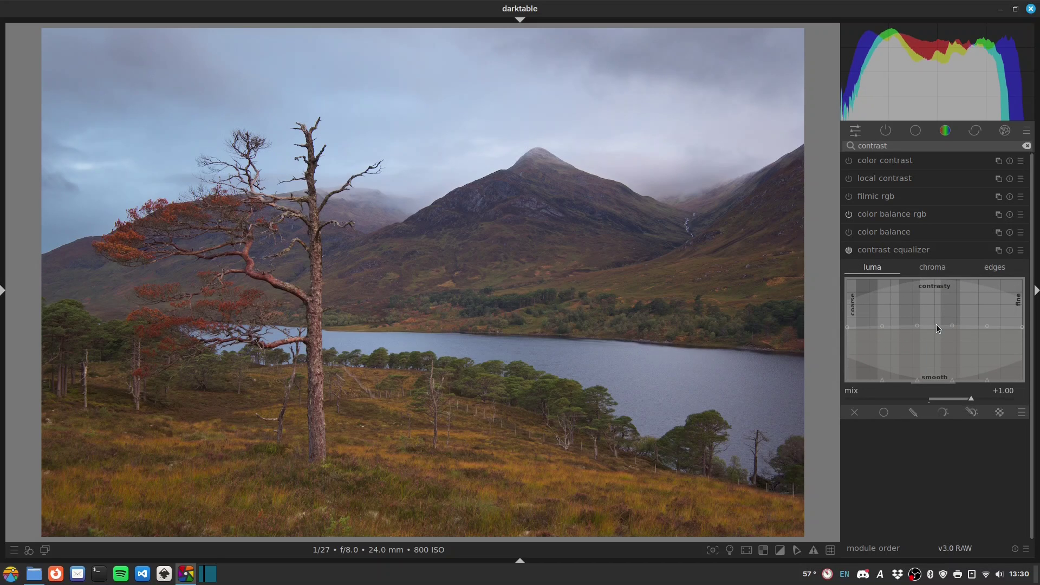
{"action": "left_click_drag", "start_coordinate": [937, 325], "coordinate": [935, 321]}
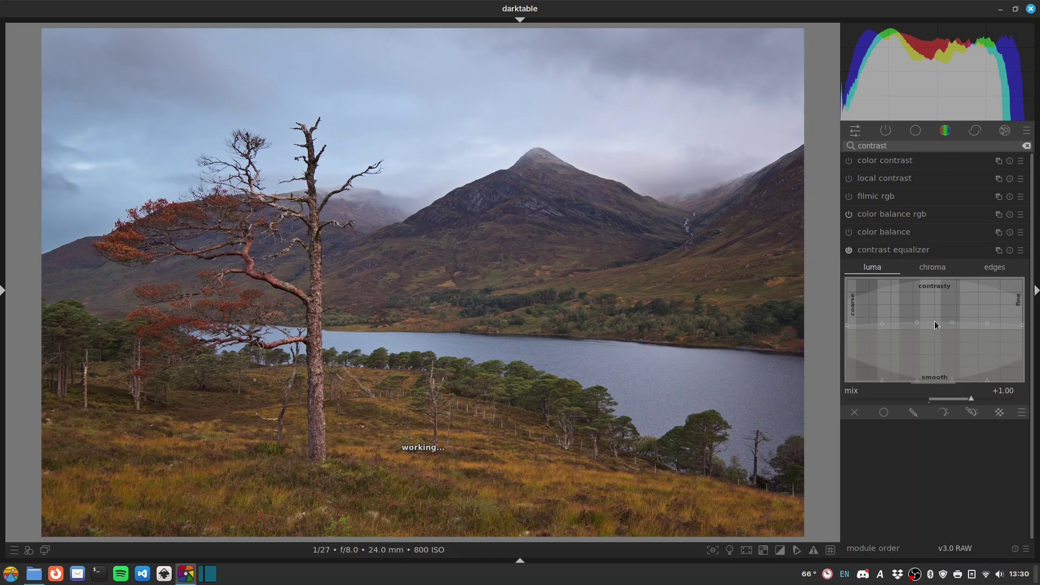
Add a second contrast equalizer instance and slightly raise the coarse and fine ends of its luma curve
{"action": "left_click", "coordinate": [999, 251], "text": "ctrl"}
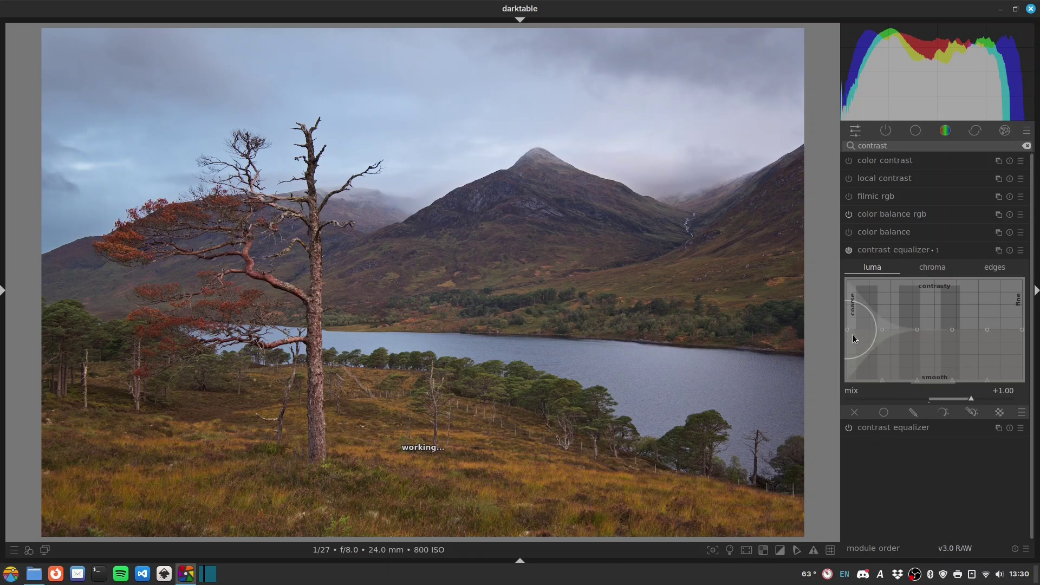
{"action": "left_click_drag", "start_coordinate": [856, 329], "coordinate": [871, 327]}
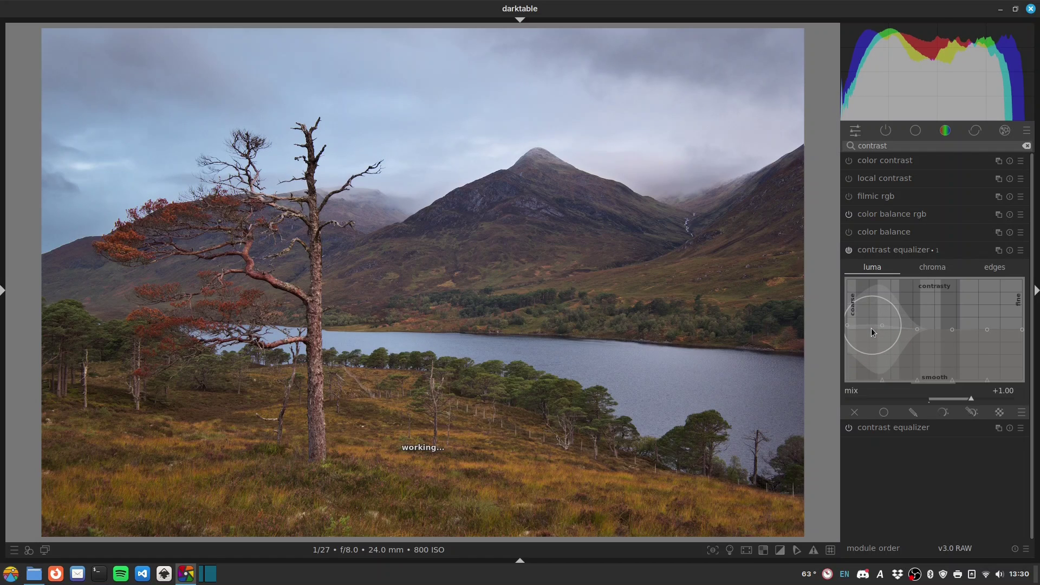
{"action": "left_click_drag", "start_coordinate": [1005, 335], "coordinate": [1005, 333]}
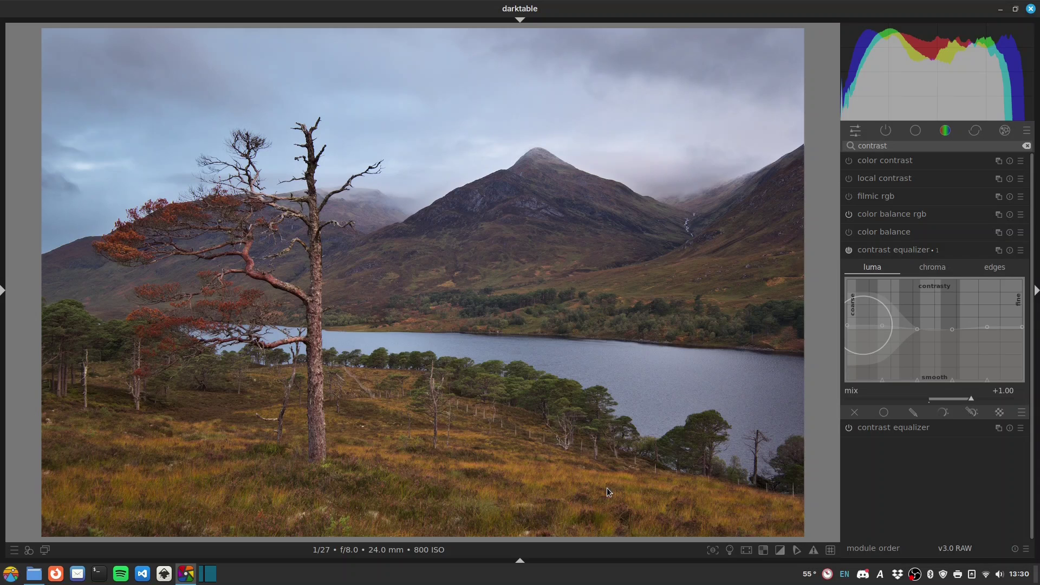
Enable the color equalizer and lower the saturation of orange to about -14.19%
{"action": "double_click", "coordinate": [889, 147]}
{"action": "type", "text": "color eq"}
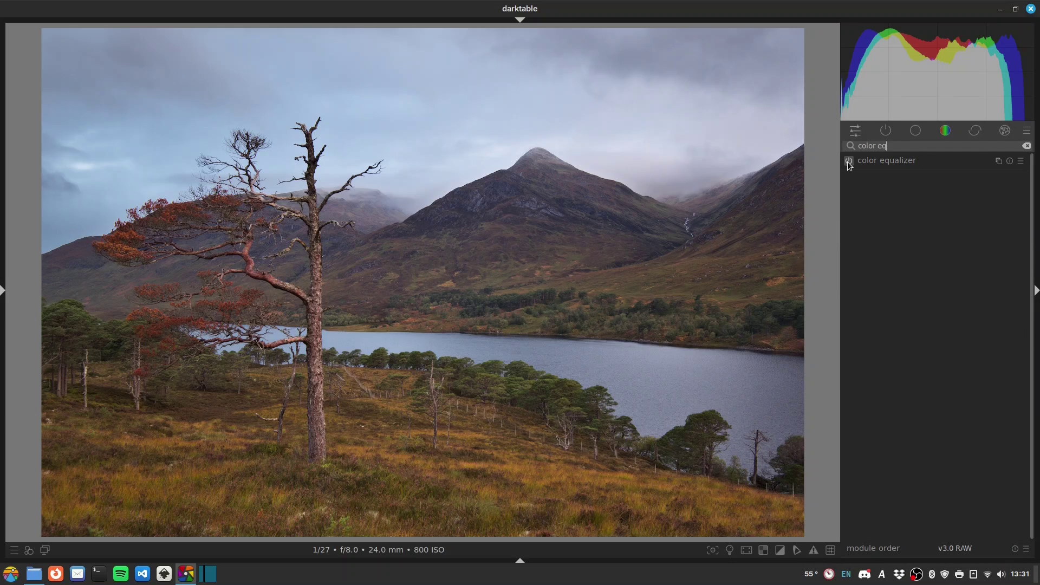
{"action": "left_click", "coordinate": [848, 161]}
{"action": "left_click", "coordinate": [886, 161]}
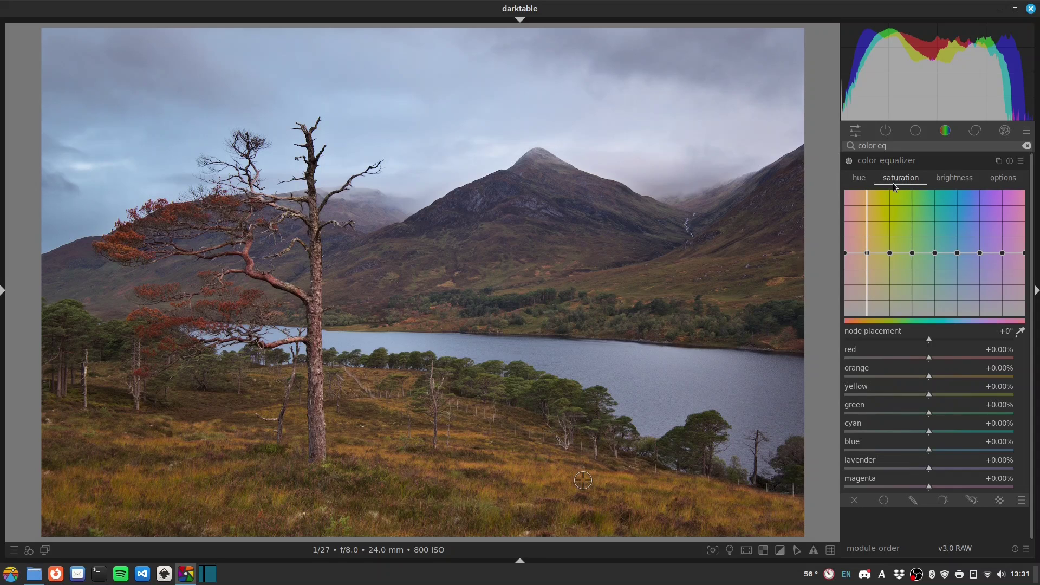
{"action": "left_click_drag", "start_coordinate": [868, 253], "coordinate": [868, 261]}
{"action": "scroll", "coordinate": [868, 261], "scroll_direction": "down", "scroll_amount": 1}
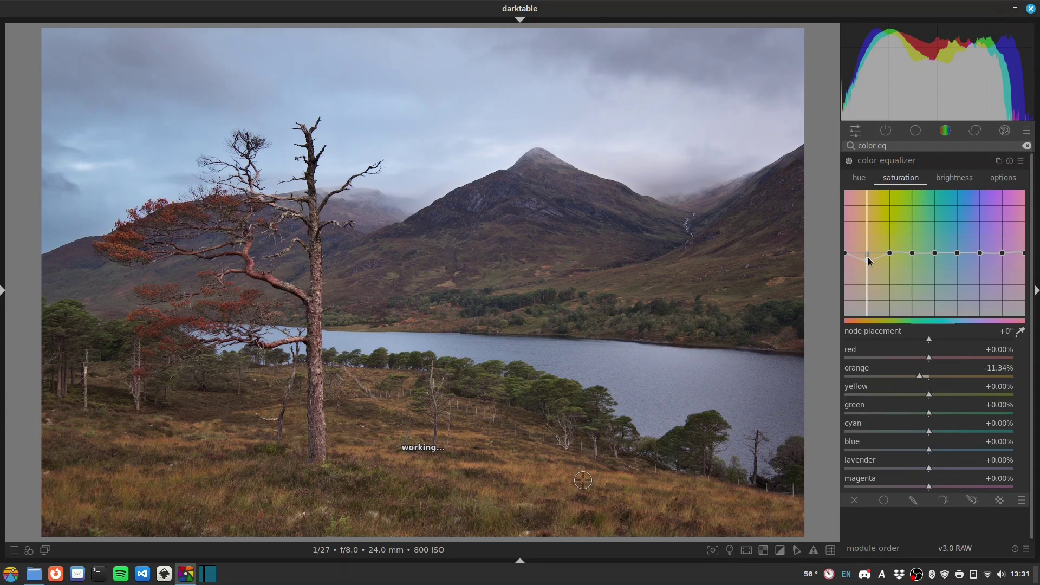
{"action": "left_click_drag", "start_coordinate": [869, 258], "coordinate": [870, 263]}
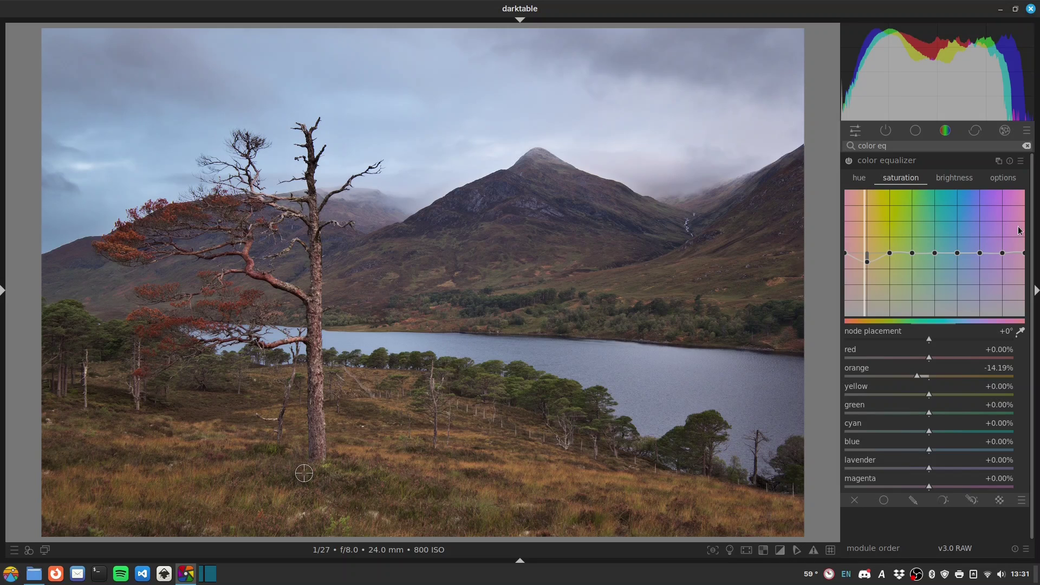
Raise the color equalizer's red saturation to about +11.12% and collapse the module
{"action": "left_click_drag", "start_coordinate": [1025, 254], "coordinate": [1026, 246]}
{"action": "scroll", "coordinate": [1025, 247], "scroll_direction": "down", "scroll_amount": 1}
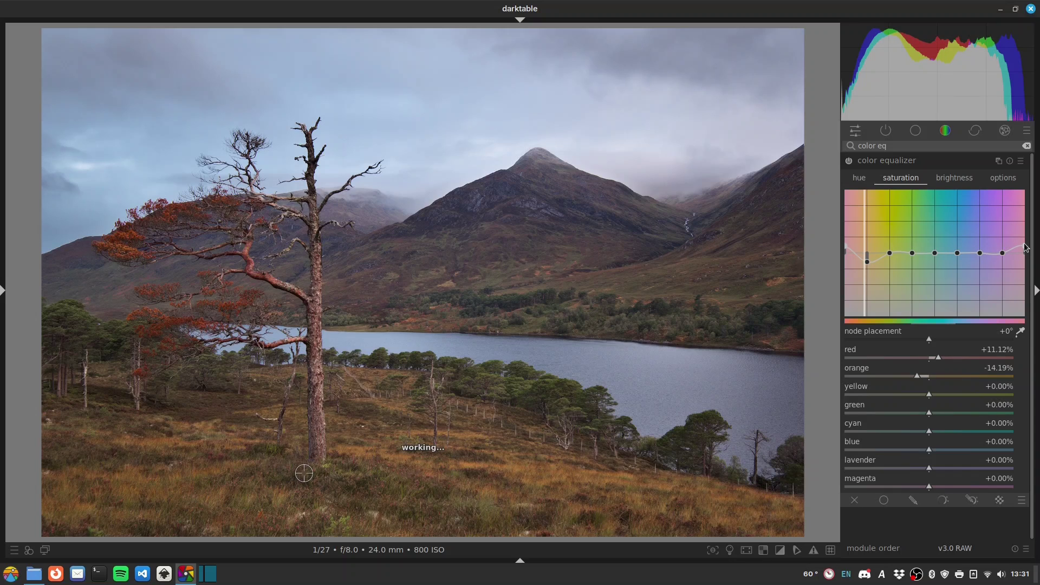
{"action": "left_click", "coordinate": [889, 161]}
Add a new exposure instance with a drawn mask, place a large ellipse over the centre of the photo and invert the mask
{"action": "left_click", "coordinate": [890, 131]}
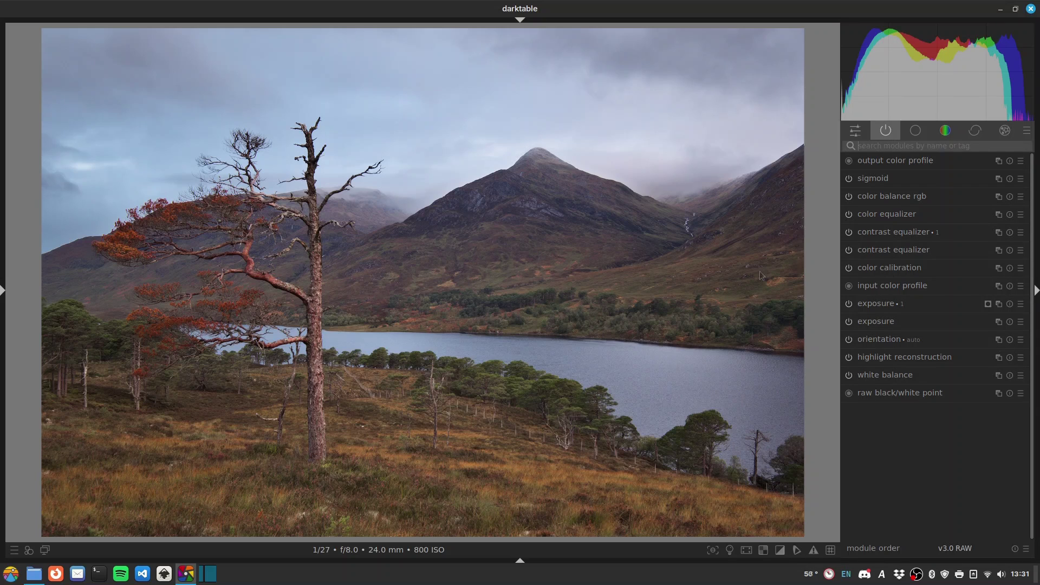
{"action": "left_click", "coordinate": [884, 153]}
{"action": "type", "text": "expo"}
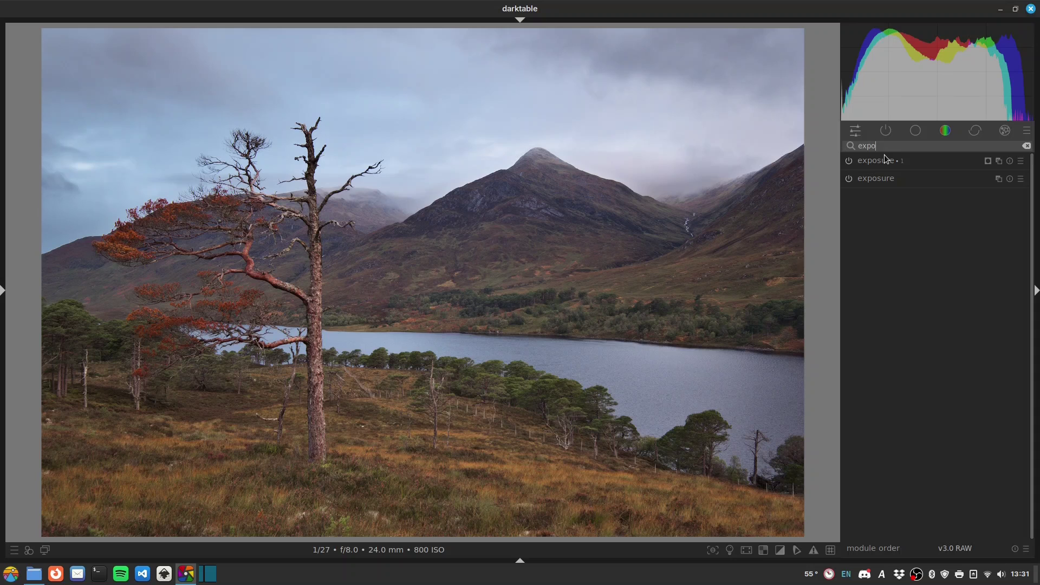
{"action": "left_click", "coordinate": [1000, 165]}
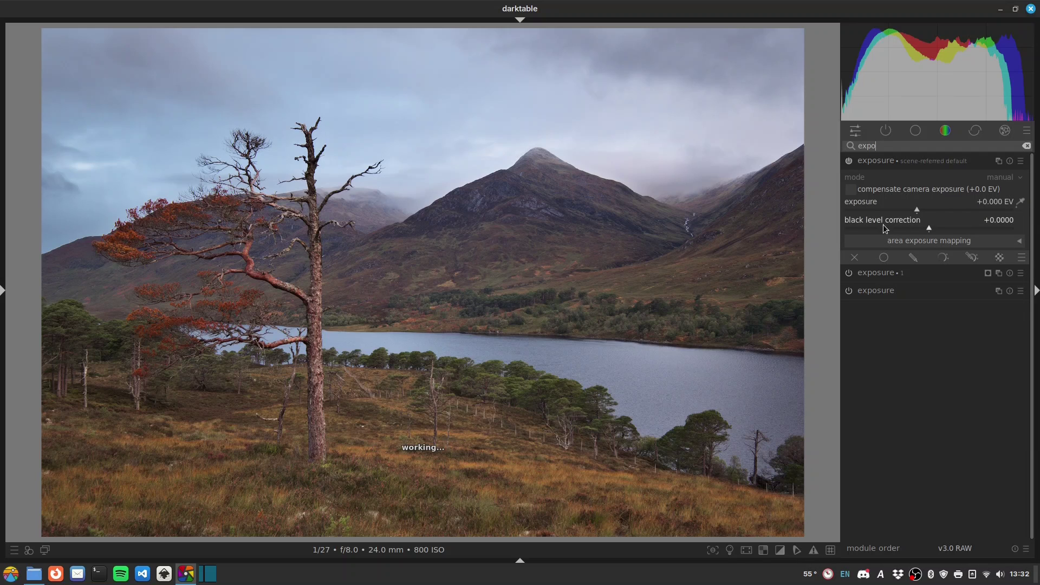
{"action": "left_click", "coordinate": [914, 257]}
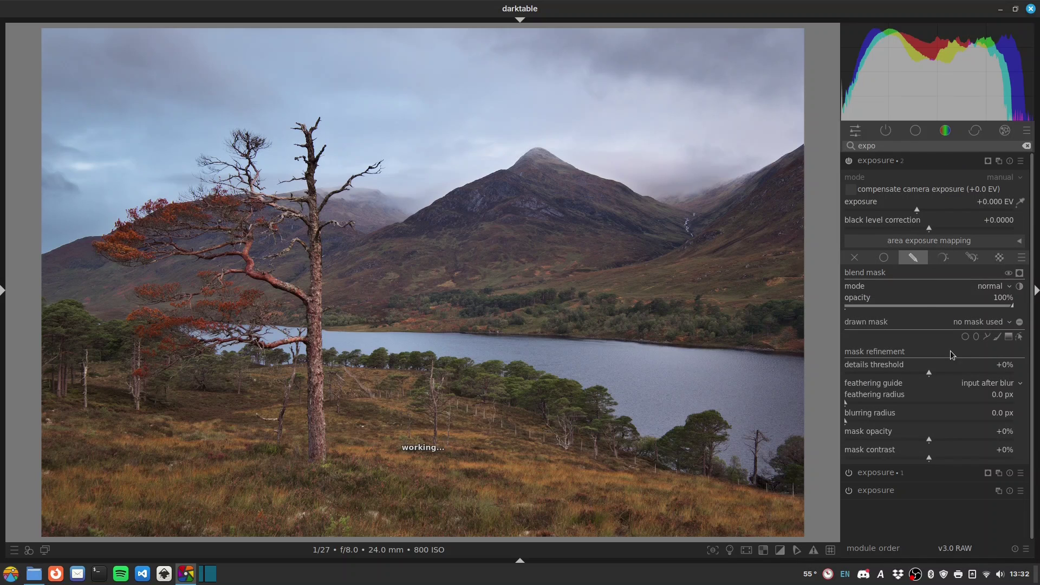
{"action": "left_click", "coordinate": [976, 336]}
{"action": "left_click", "coordinate": [425, 281]}
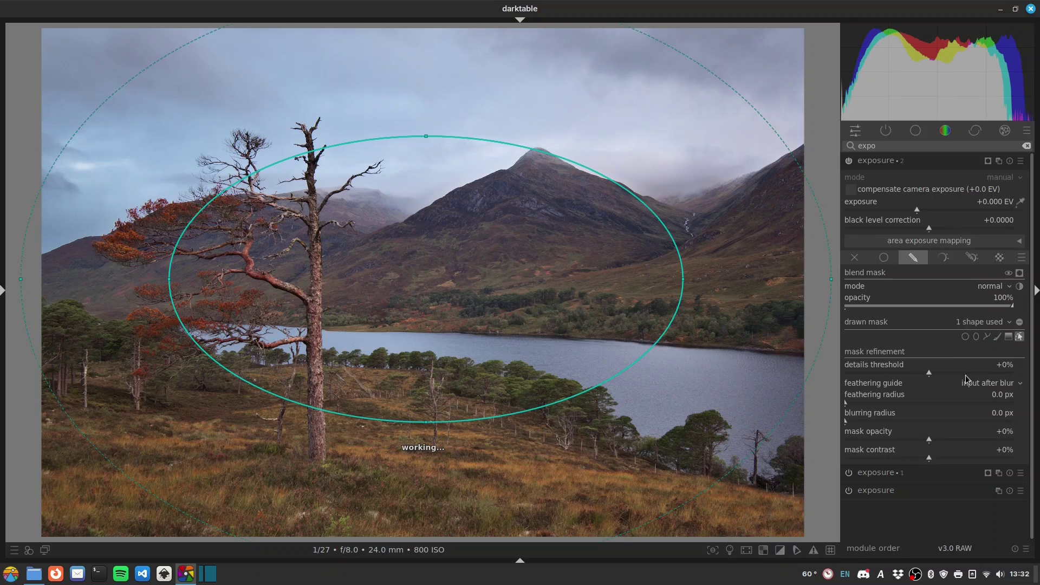
{"action": "left_click", "coordinate": [1020, 322]}
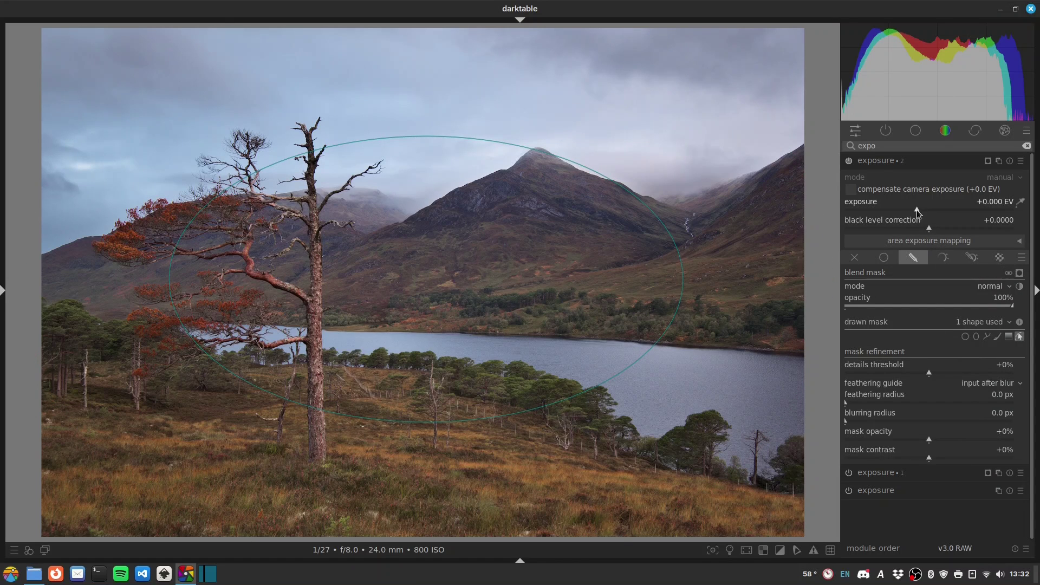
Darken the edges to about -0.347 EV, slightly widen and shift the ellipse up and right, and adjust the mask's feathering radius
{"action": "mouse_move", "coordinate": [917, 210]}
{"action": "left_mouse_down"}
{"action": "mouse_move", "coordinate": [887, 212]}
{"action": "mouse_move", "coordinate": [907, 213]}
{"action": "left_mouse_up"}
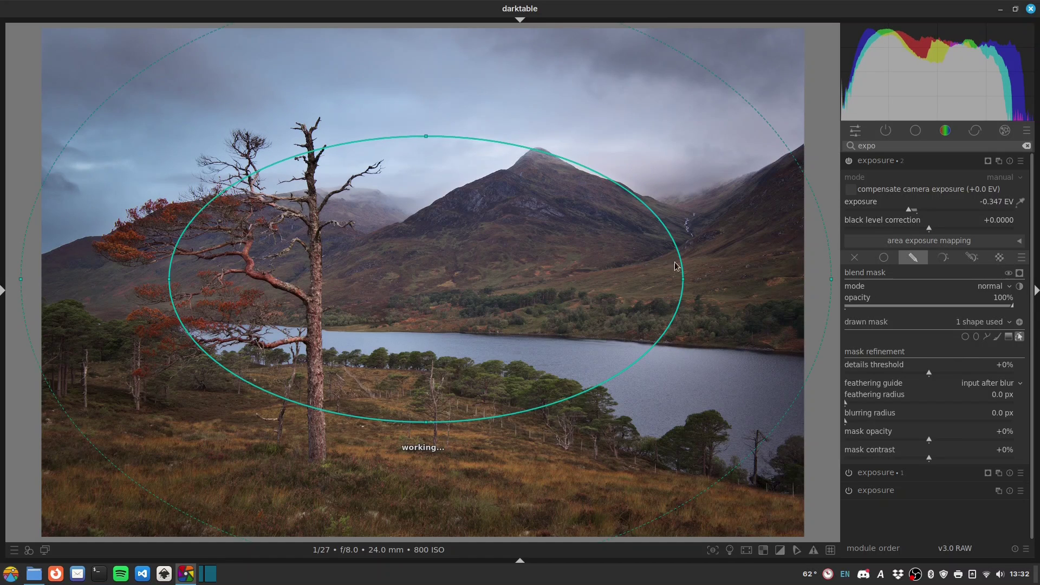
{"action": "mouse_move", "coordinate": [658, 262]}
{"action": "left_mouse_down"}
{"action": "mouse_move", "coordinate": [701, 275]}
{"action": "mouse_move", "coordinate": [640, 276]}
{"action": "left_mouse_up"}
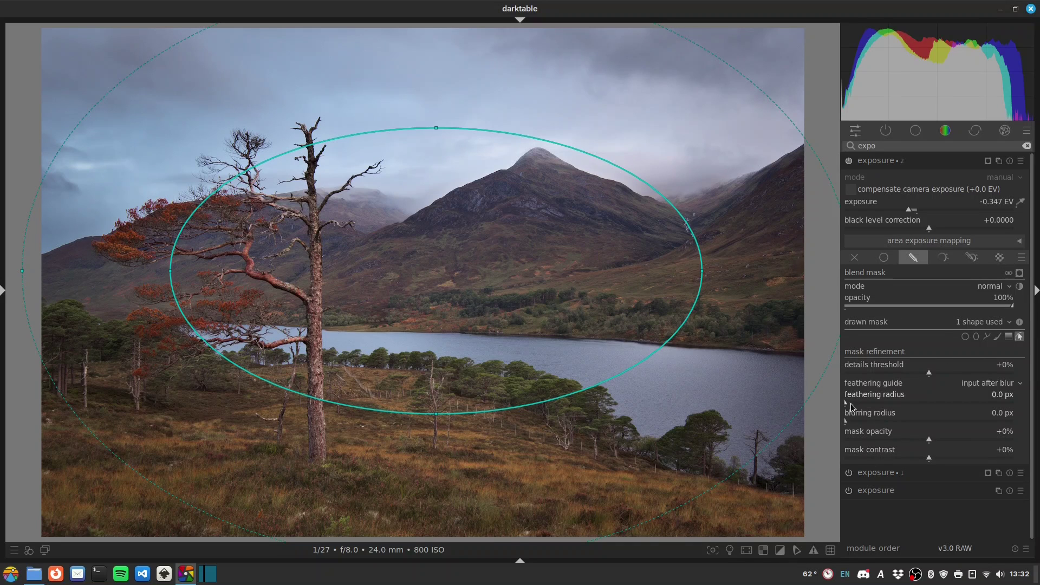
{"action": "left_click_drag", "start_coordinate": [891, 405], "coordinate": [875, 405]}
Find the diffuse or sharpen module and apply its "sharpen demosaicing: no AA filter" preset
{"action": "double_click", "coordinate": [886, 147]}
{"action": "type", "text": "diffu"}
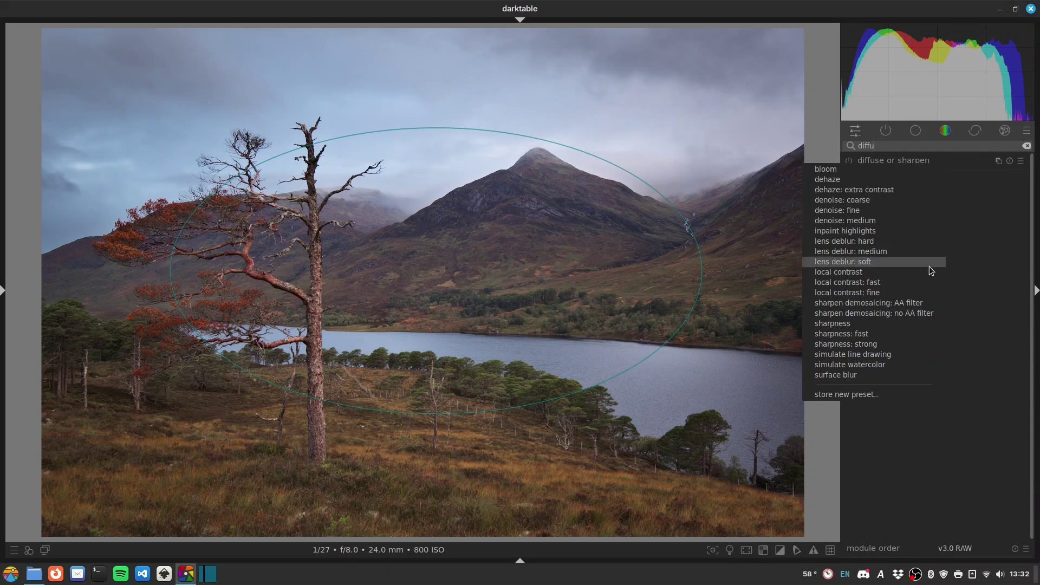
{"action": "left_click", "coordinate": [922, 313]}
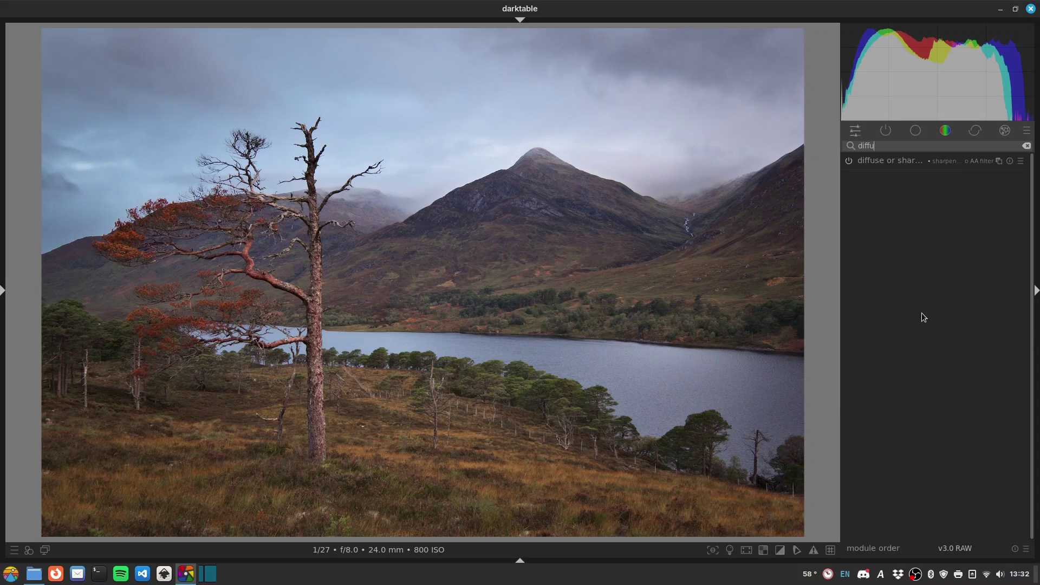
Add a second diffuse or sharpen instance and apply the "lens deblur: soft" preset to it
{"action": "left_click", "coordinate": [1000, 162]}
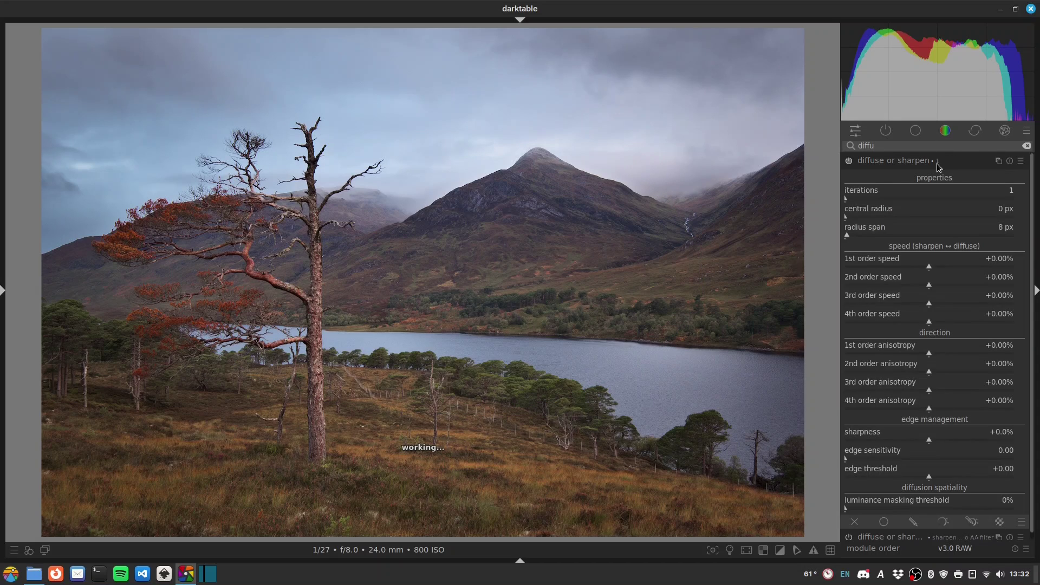
{"action": "right_click", "coordinate": [950, 161]}
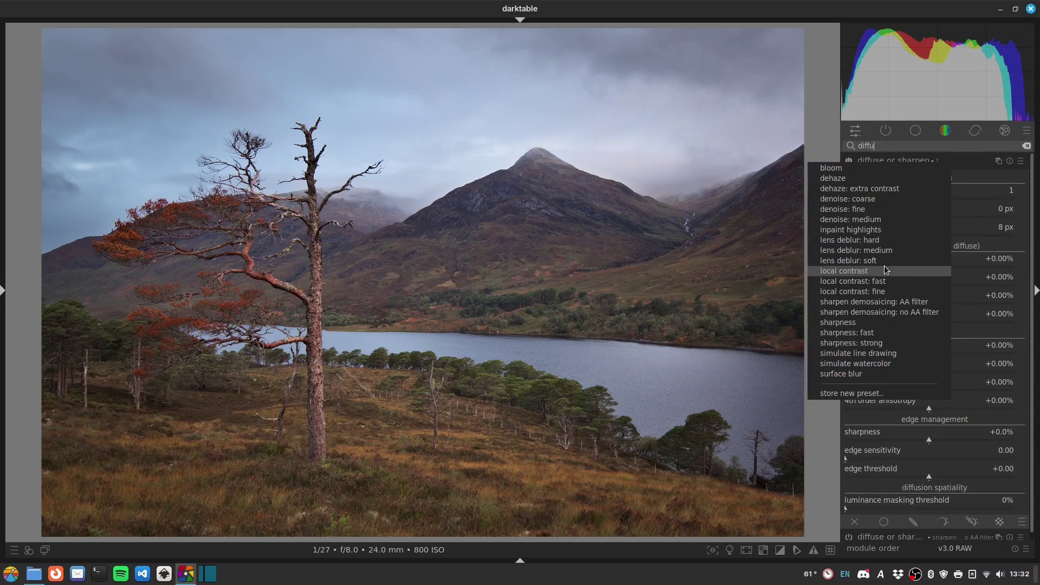
{"action": "left_click", "coordinate": [885, 261]}
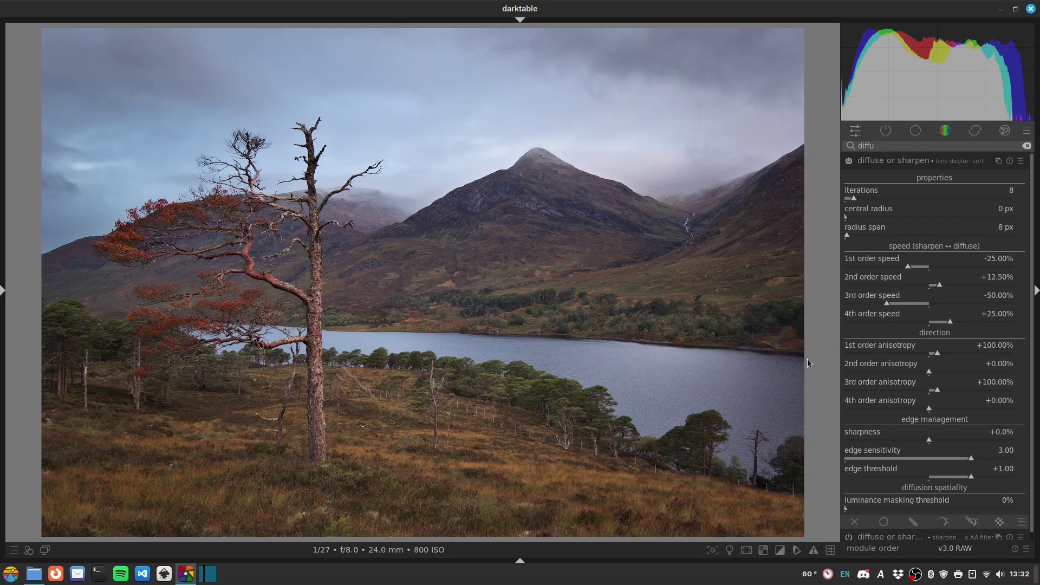
Inspect the loch water close up, return to the full photo and disable both diffuse or sharpen instances
{"action": "middle_click", "coordinate": [620, 362]}
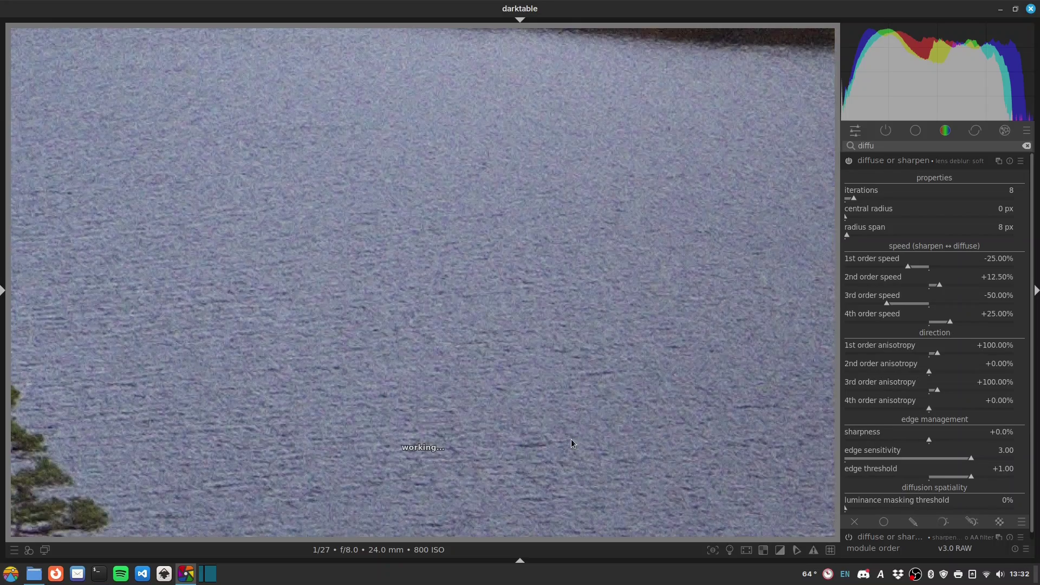
{"action": "middle_click", "coordinate": [571, 439]}
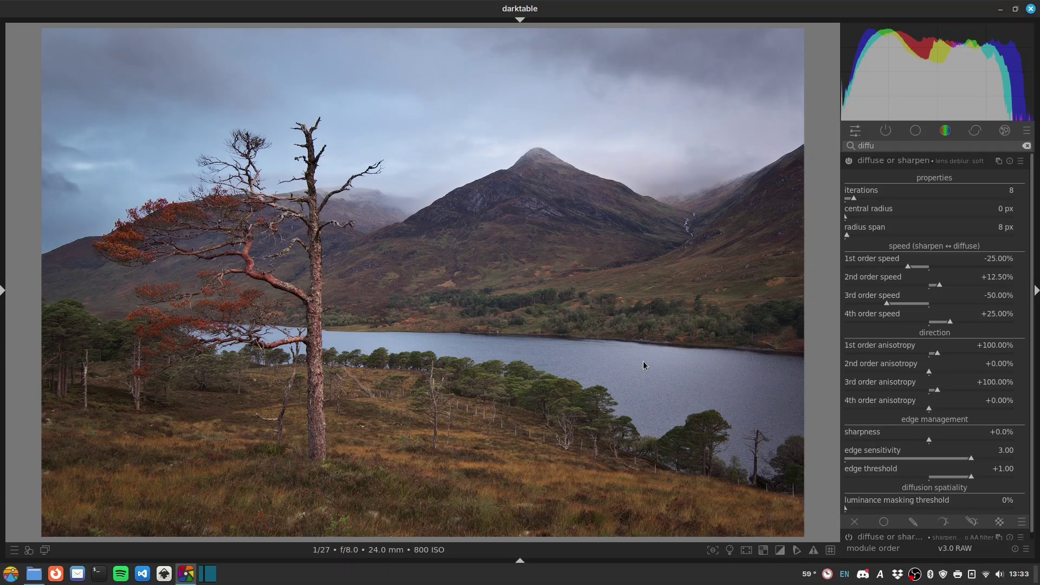
{"action": "left_click", "coordinate": [850, 161]}
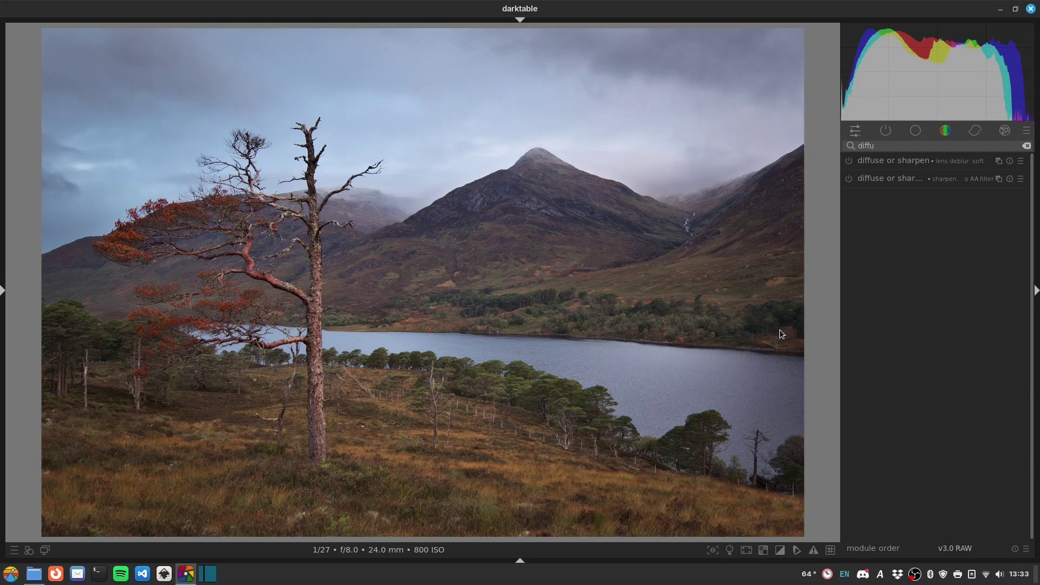
Add a third contrast equalizer instance with a drawn and parametric mask, outline the loch with a closed path and check the mask overlay
{"action": "left_click", "coordinate": [881, 133]}
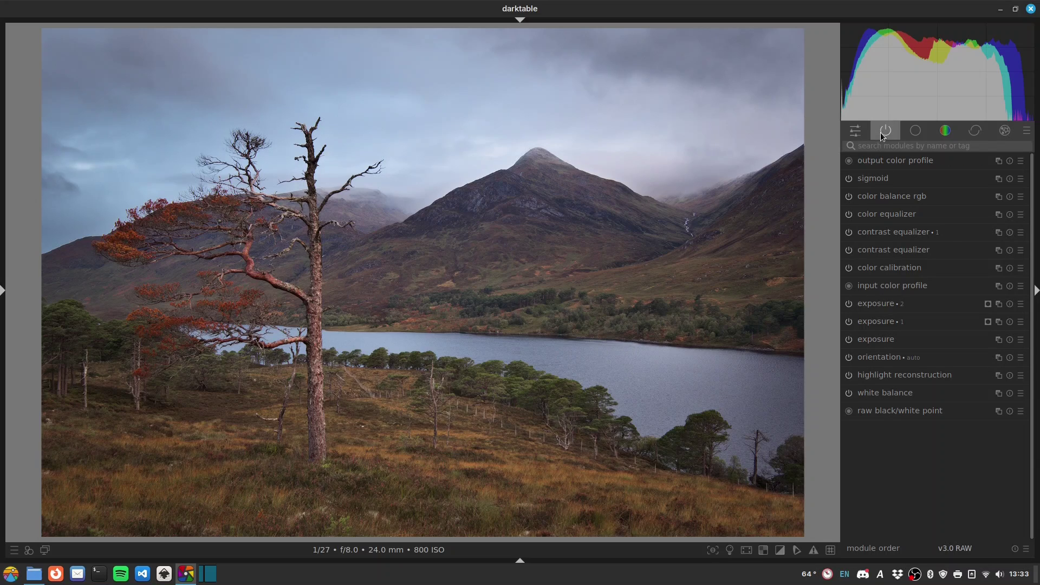
{"action": "left_click", "coordinate": [999, 233]}
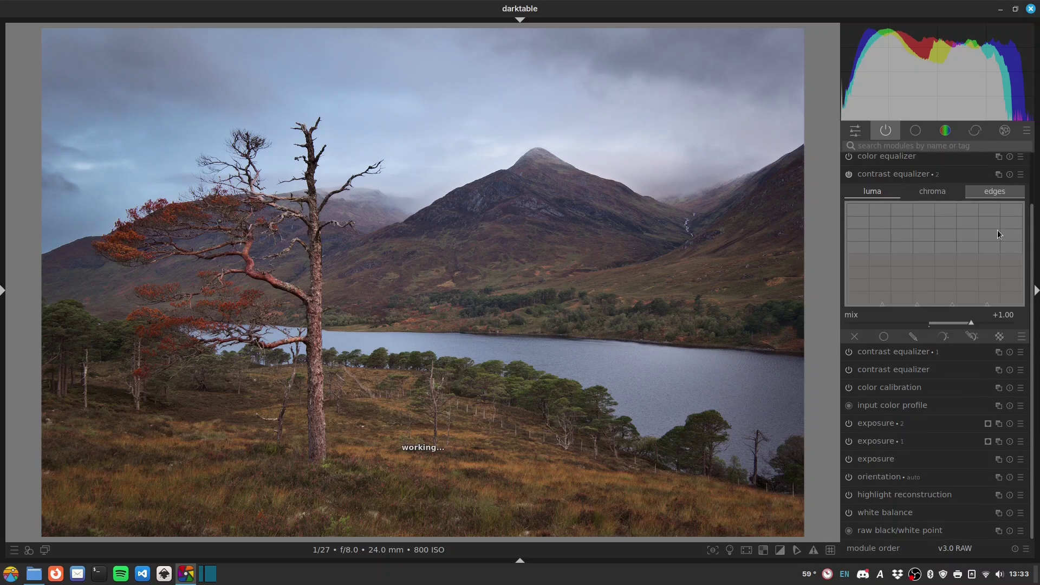
{"action": "left_click", "coordinate": [974, 336]}
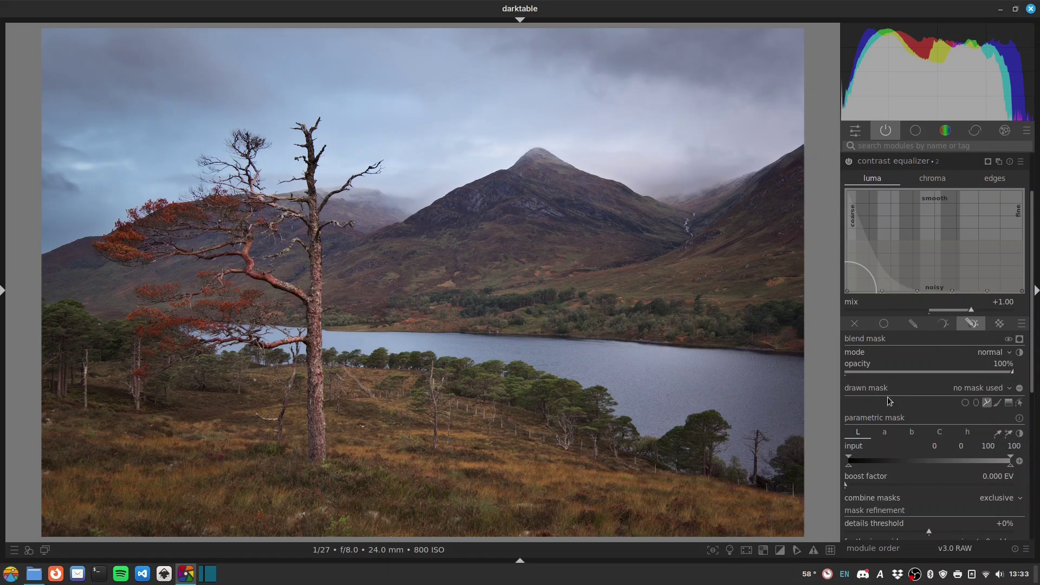
{"action": "left_click", "coordinate": [714, 336]}
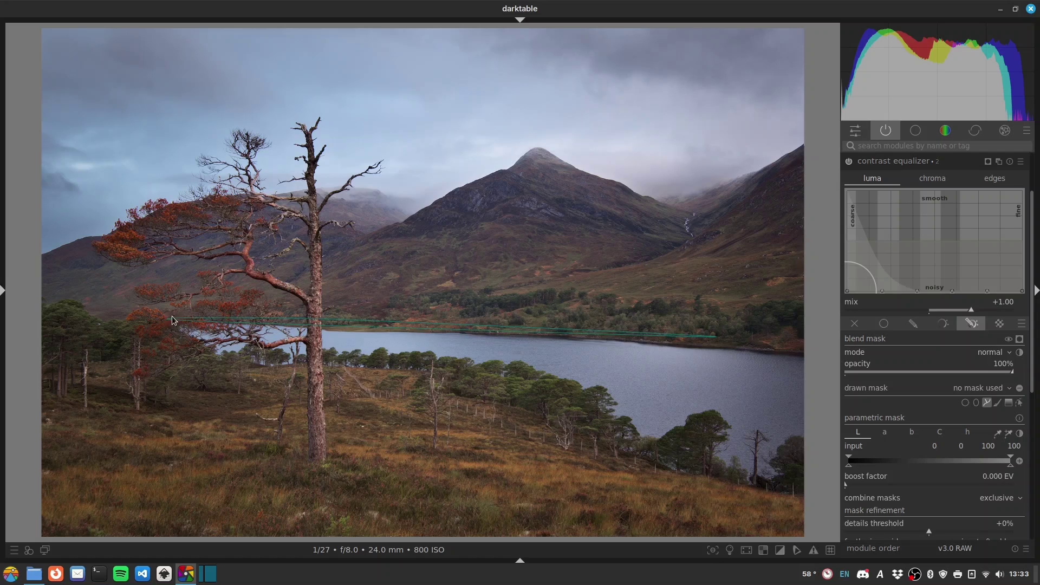
{"action": "left_click", "coordinate": [145, 323]}
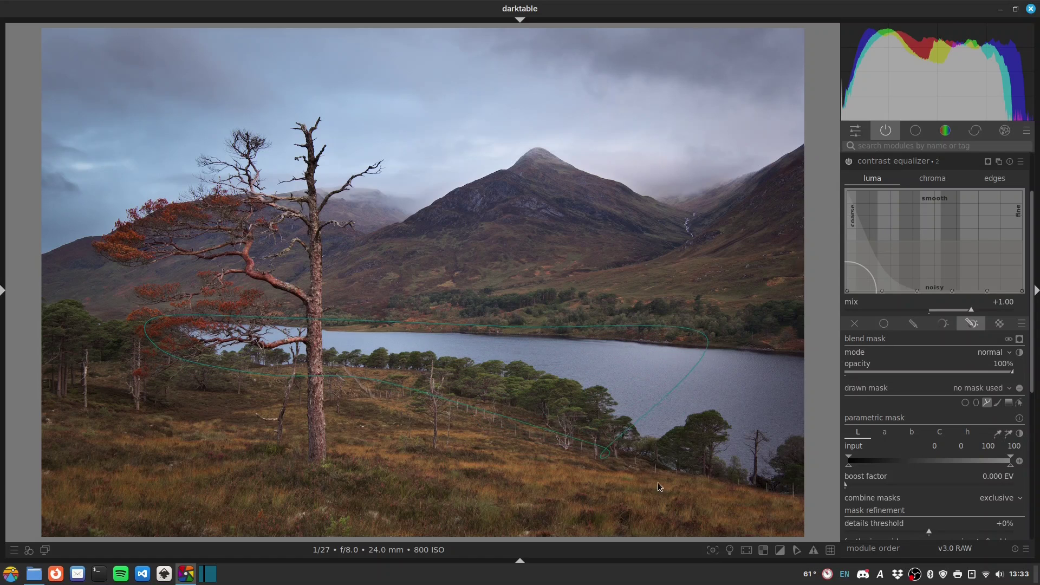
{"action": "left_click", "coordinate": [711, 493]}
{"action": "right_click", "coordinate": [819, 351]}
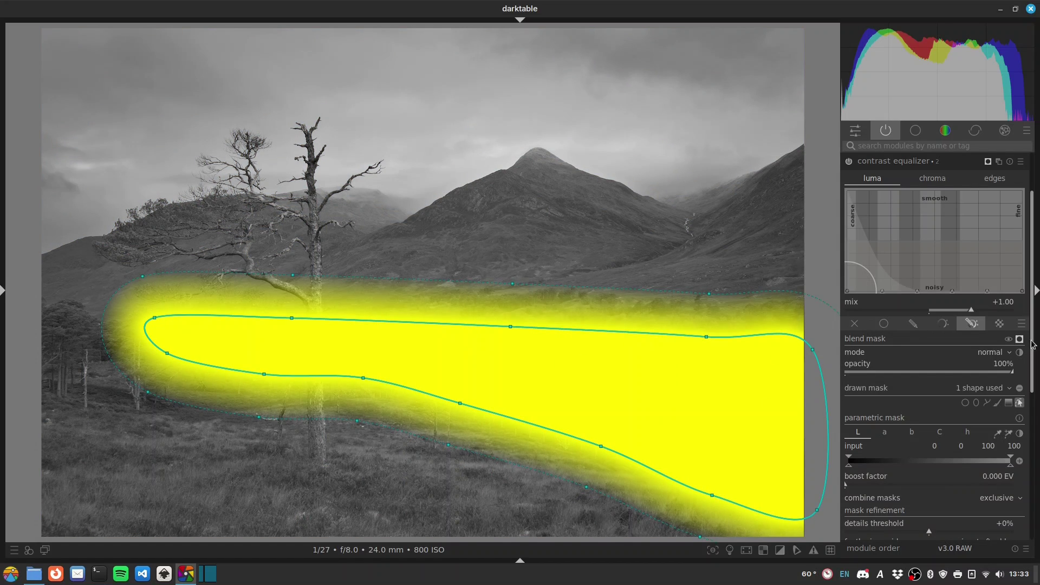
{"action": "left_click", "coordinate": [1020, 339]}
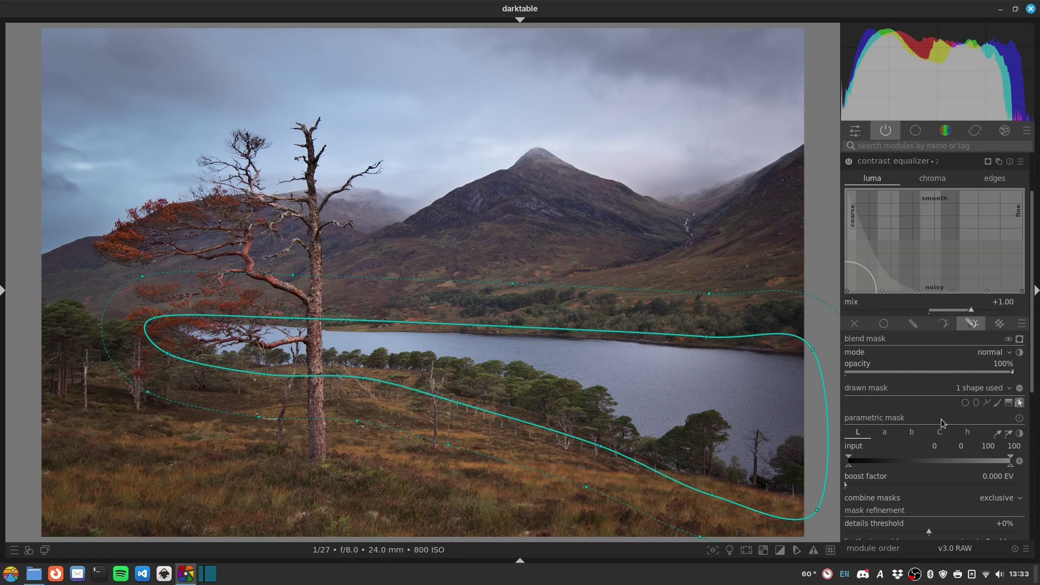
Restrict the mask by hue to a range sampled from a rectangle of loch water, and display the mask
{"action": "left_click", "coordinate": [970, 432]}
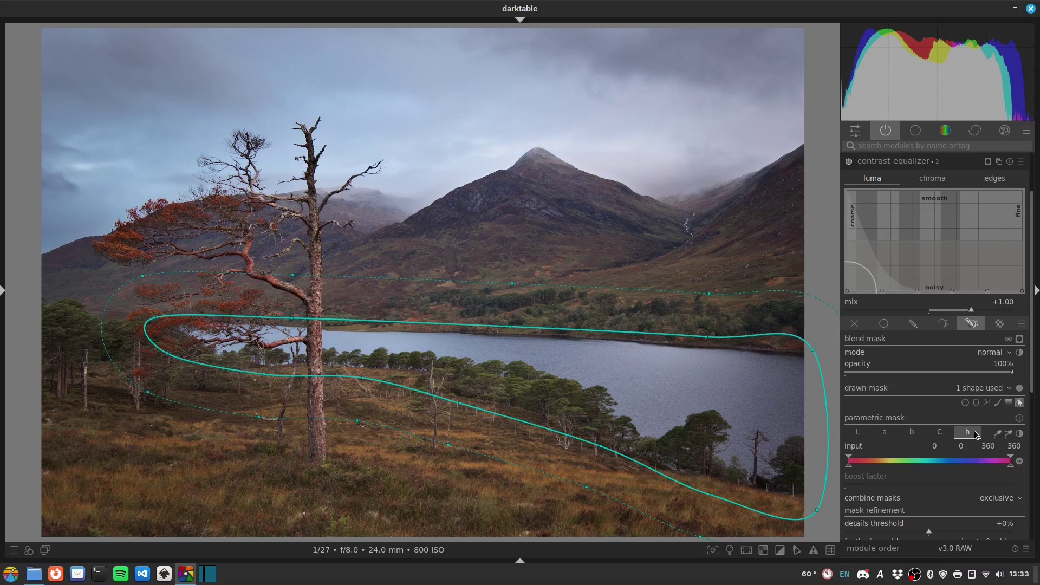
{"action": "left_click", "coordinate": [1009, 434]}
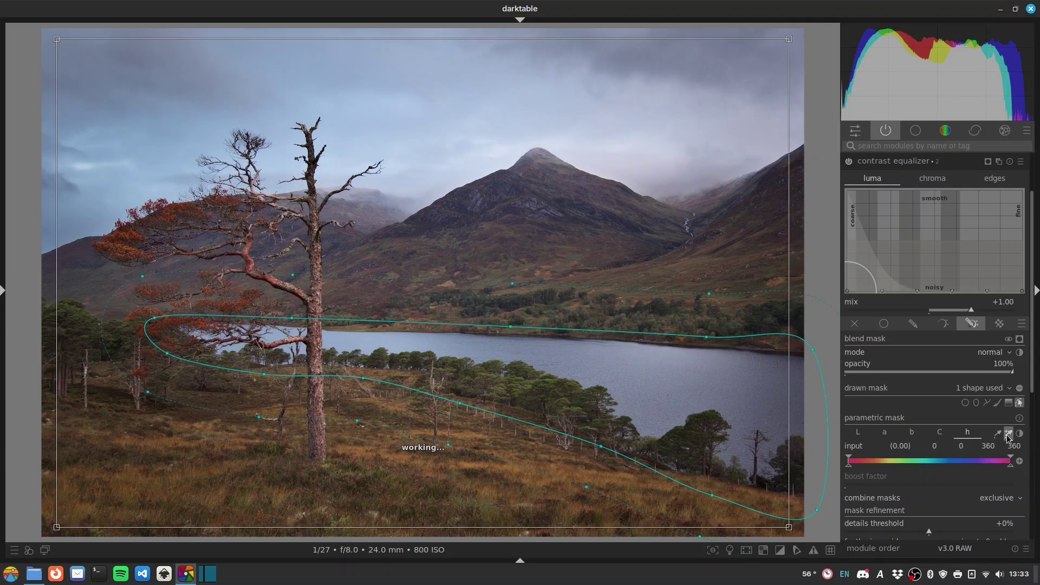
{"action": "left_click_drag", "start_coordinate": [624, 359], "coordinate": [786, 404]}
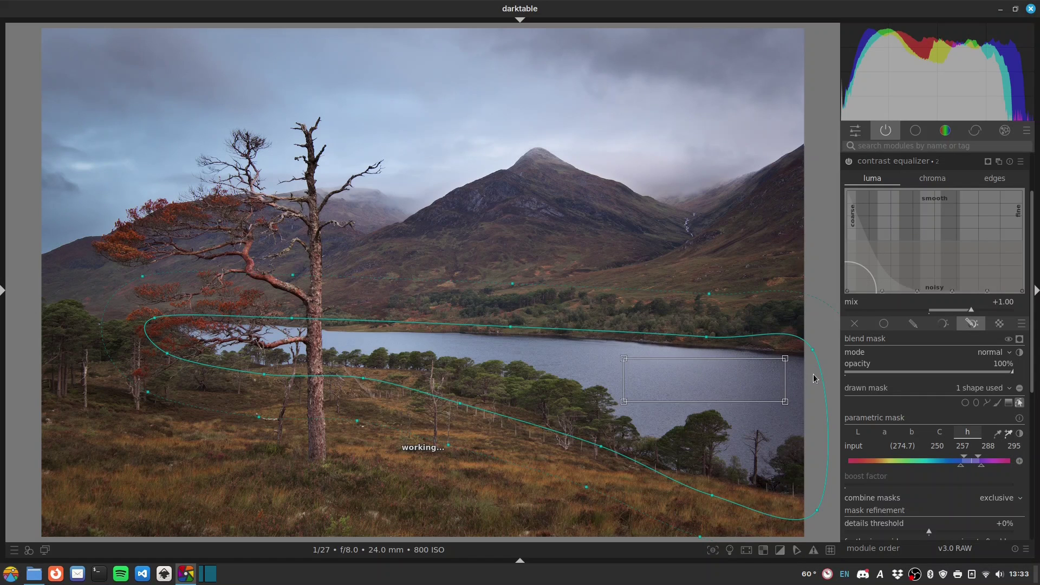
{"action": "left_click", "coordinate": [1020, 339]}
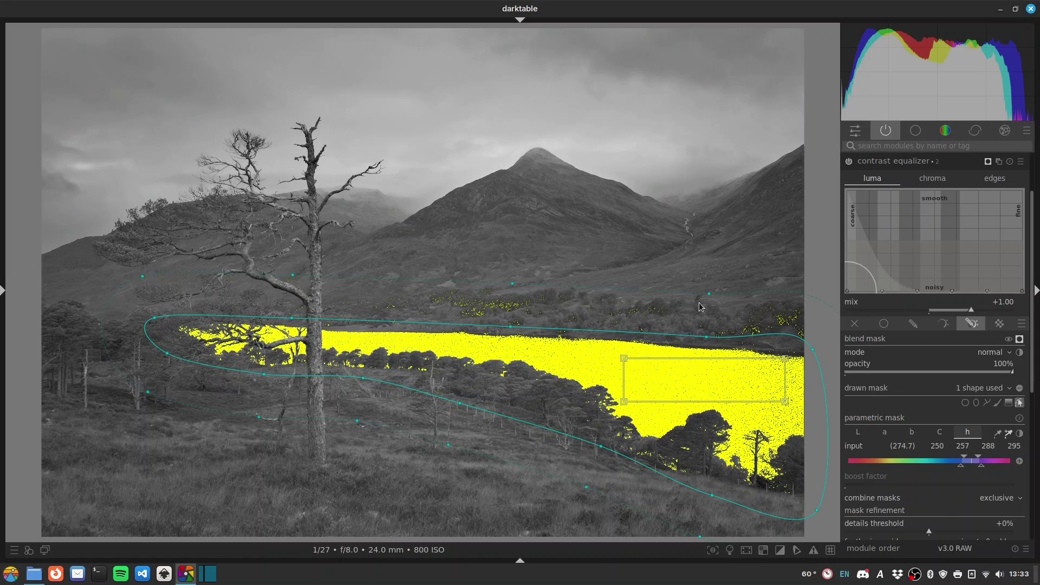
Shrink the path's feather size, and set the mask's feathering radius to about 82.1 px and blurring radius to about 14.1 px
{"action": "scroll", "coordinate": [564, 358], "scroll_direction": "down", "scroll_amount": 1}
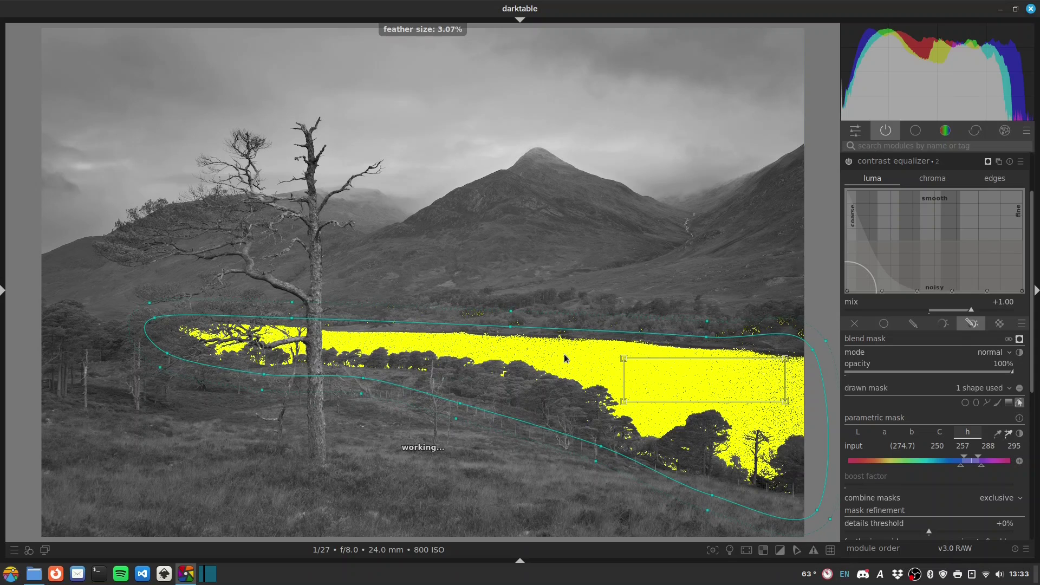
{"action": "scroll", "coordinate": [564, 358], "scroll_direction": "down", "scroll_amount": 3}
{"action": "scroll", "coordinate": [893, 477], "scroll_direction": "down", "scroll_amount": 5}
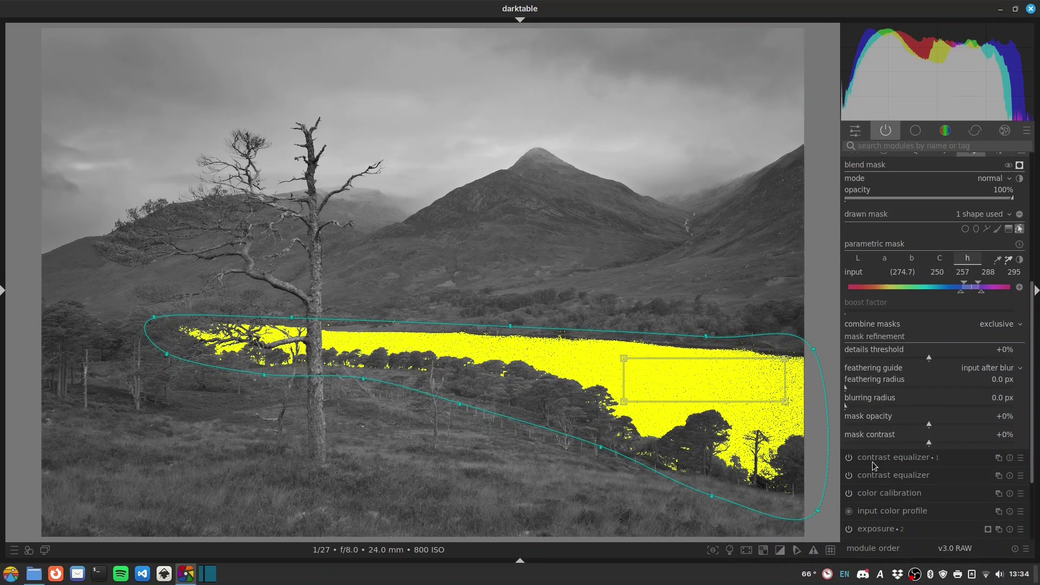
{"action": "left_click_drag", "start_coordinate": [857, 389], "coordinate": [868, 406]}
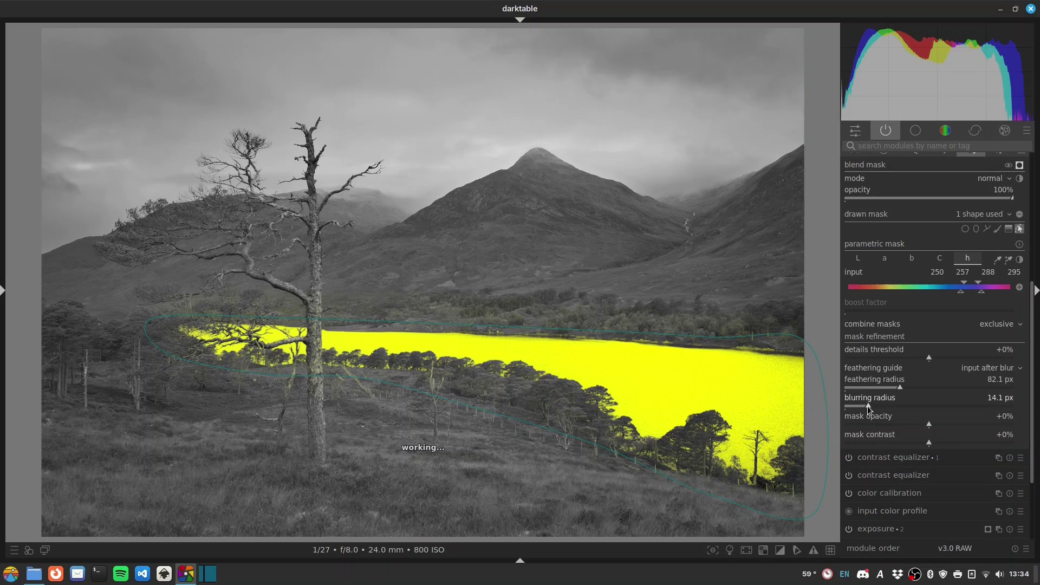
Set the mask's blurring radius to about 14.4 px and mask contrast to +25%, and hide the mask overlay
{"action": "scroll", "coordinate": [936, 442], "scroll_direction": "up", "scroll_amount": 2}
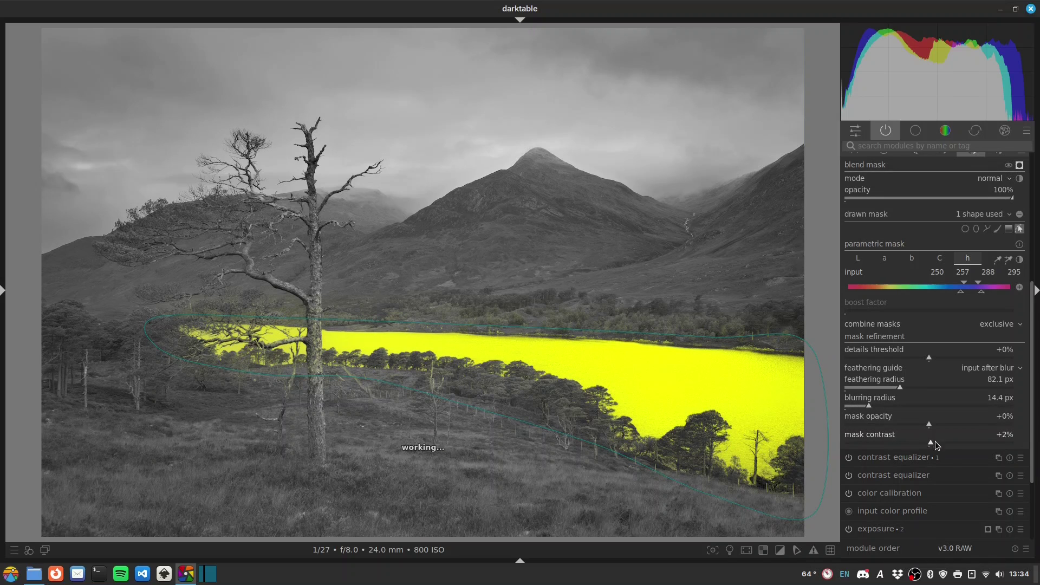
{"action": "left_click_drag", "start_coordinate": [936, 441], "coordinate": [951, 441]}
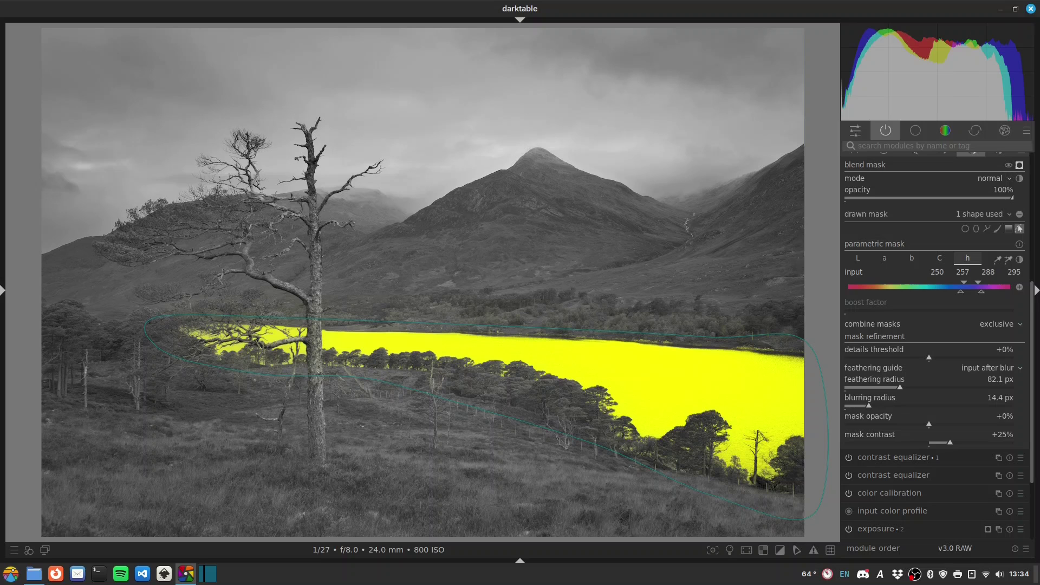
{"action": "scroll", "coordinate": [1023, 306], "scroll_direction": "up", "scroll_amount": 5}
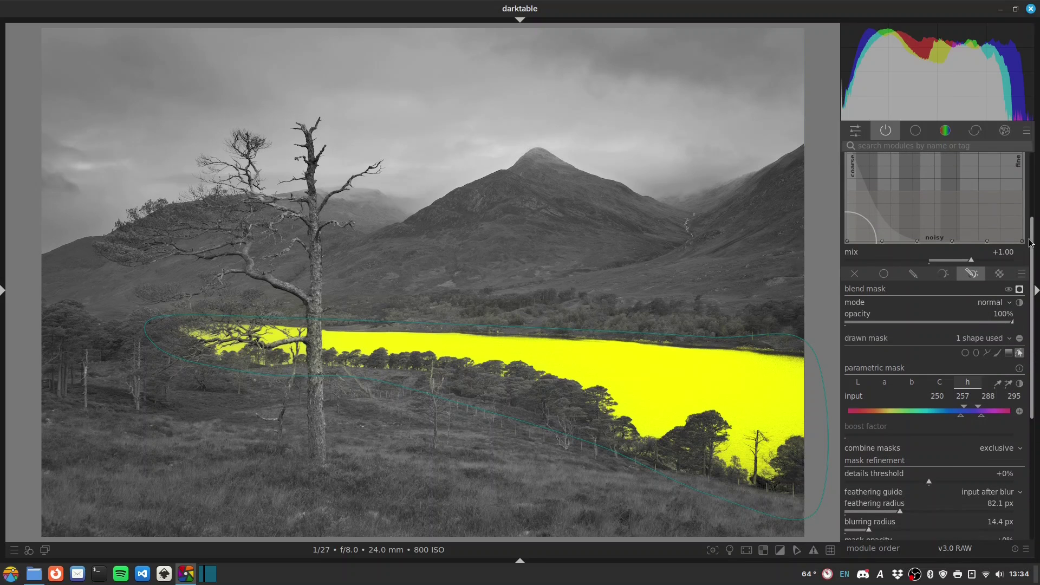
{"action": "left_click", "coordinate": [1019, 300]}
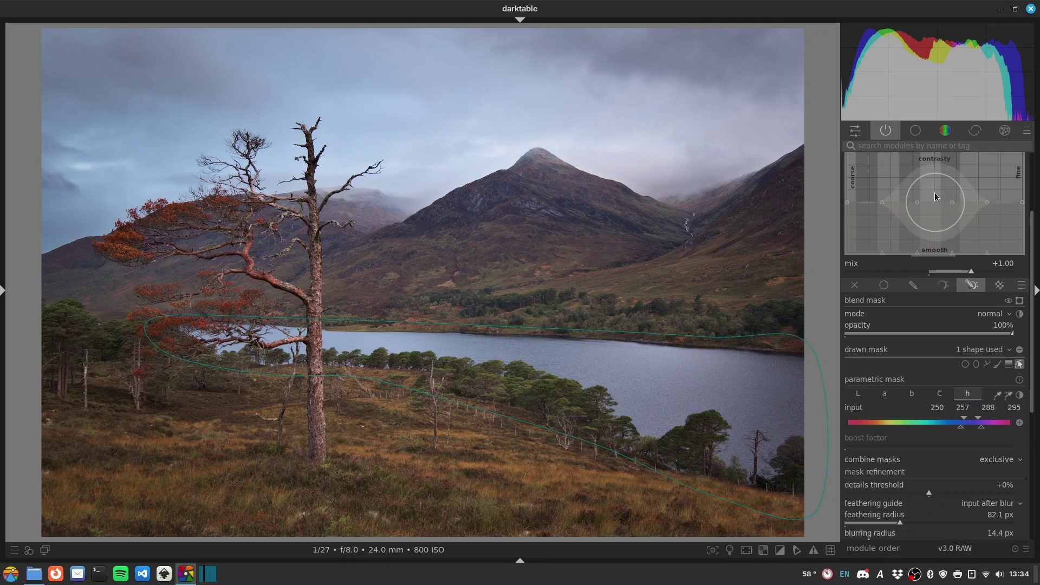
Pull the masked contrast equalizer's luma curve toward smooth with a wide influence radius, strongest at the middle detail scales
{"action": "scroll", "coordinate": [1026, 231], "scroll_direction": "up", "scroll_amount": 2}
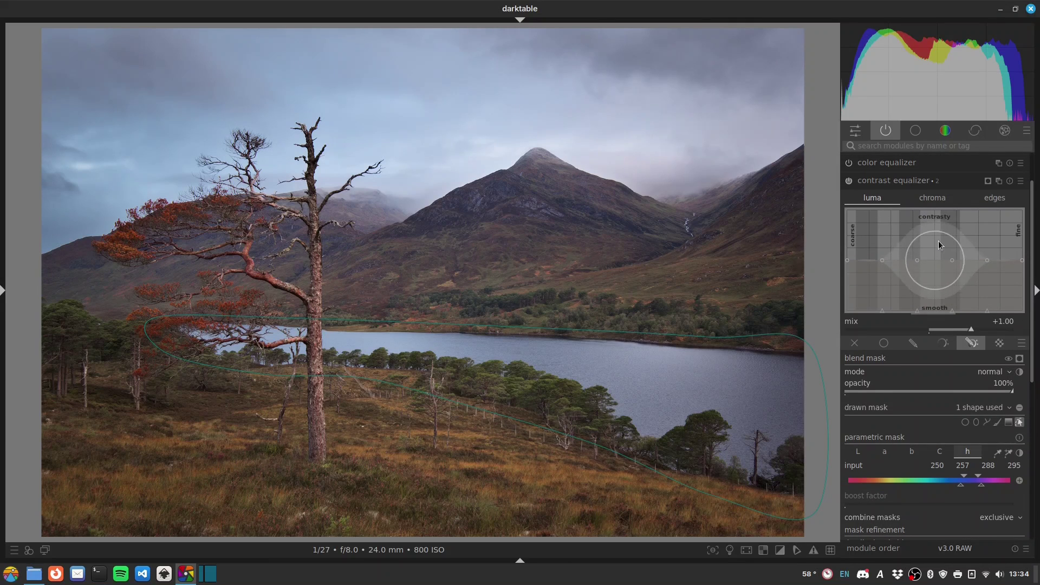
{"action": "scroll", "coordinate": [938, 240], "scroll_direction": "down", "scroll_amount": 11}
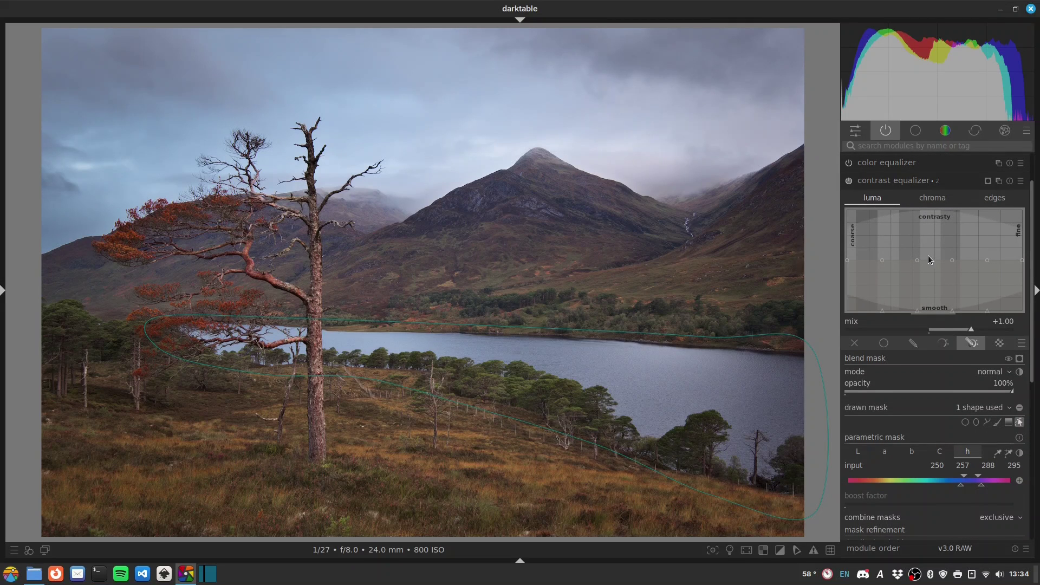
{"action": "scroll", "coordinate": [950, 284], "scroll_direction": "down", "scroll_amount": 4}
{"action": "scroll", "coordinate": [951, 285], "scroll_direction": "up", "scroll_amount": 6}
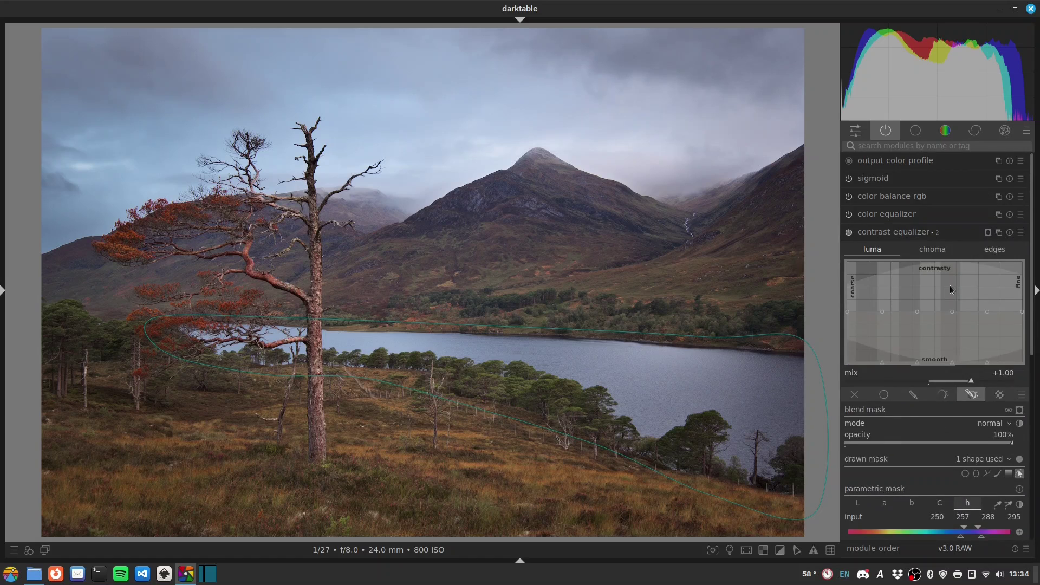
{"action": "scroll", "coordinate": [952, 285], "scroll_direction": "down", "scroll_amount": 6}
{"action": "scroll", "coordinate": [951, 285], "scroll_direction": "up", "scroll_amount": 6}
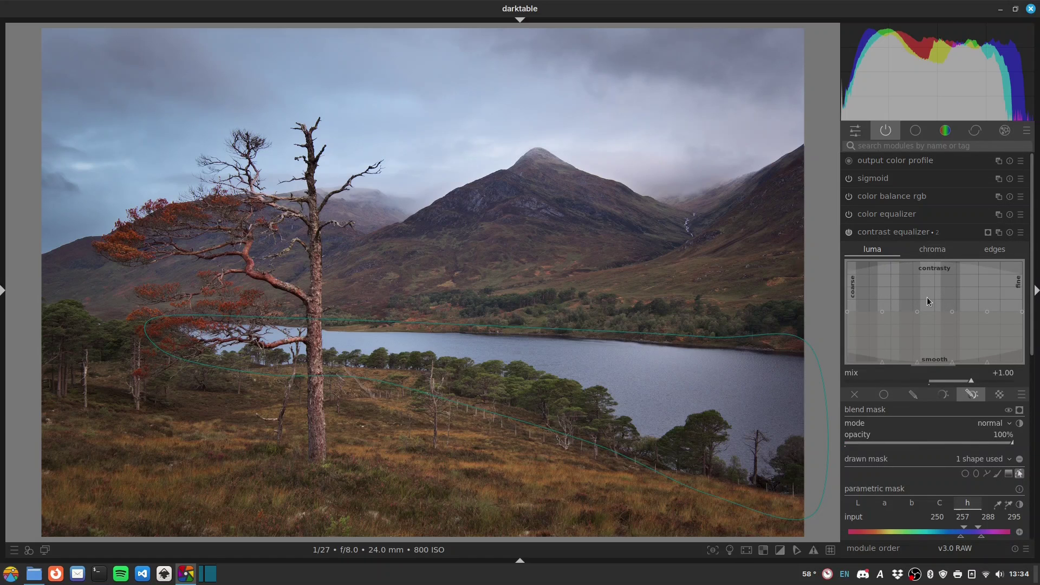
{"action": "scroll", "coordinate": [929, 301], "scroll_direction": "up", "scroll_amount": 2}
{"action": "scroll", "coordinate": [929, 299], "scroll_direction": "up", "scroll_amount": 5}
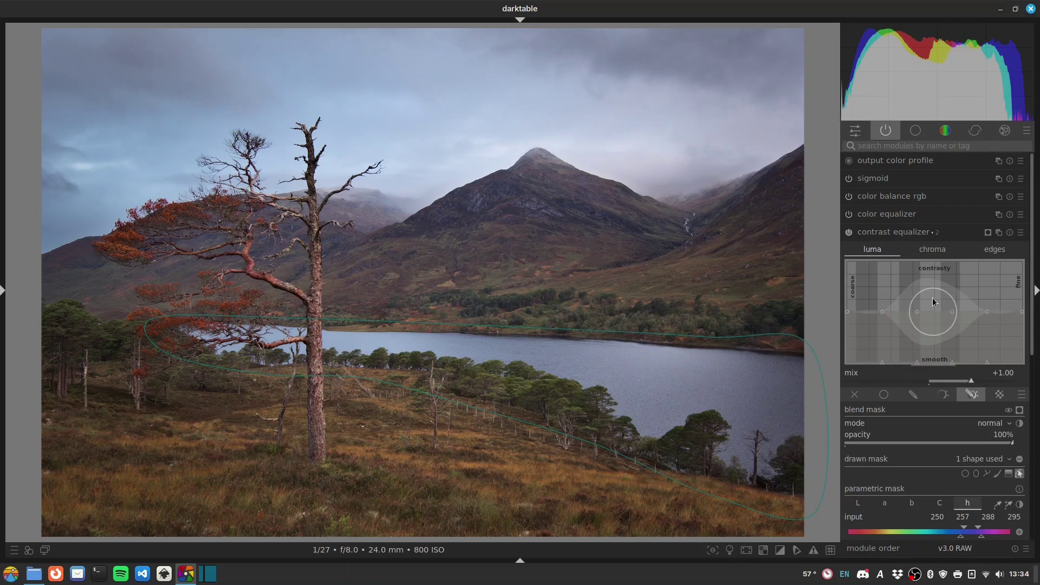
{"action": "scroll", "coordinate": [934, 294], "scroll_direction": "down", "scroll_amount": 3}
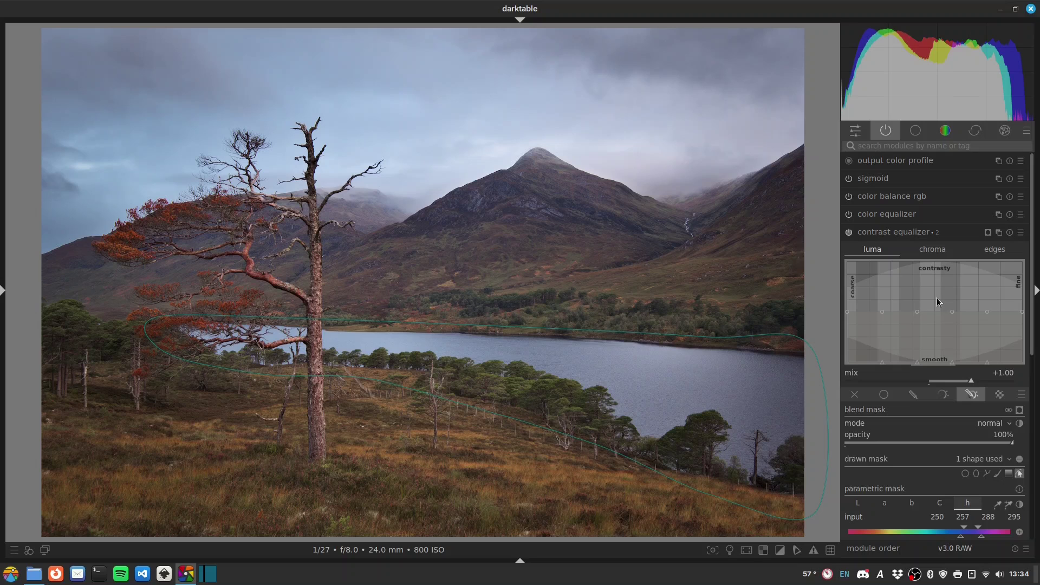
{"action": "left_click_drag", "start_coordinate": [938, 298], "coordinate": [938, 330]}
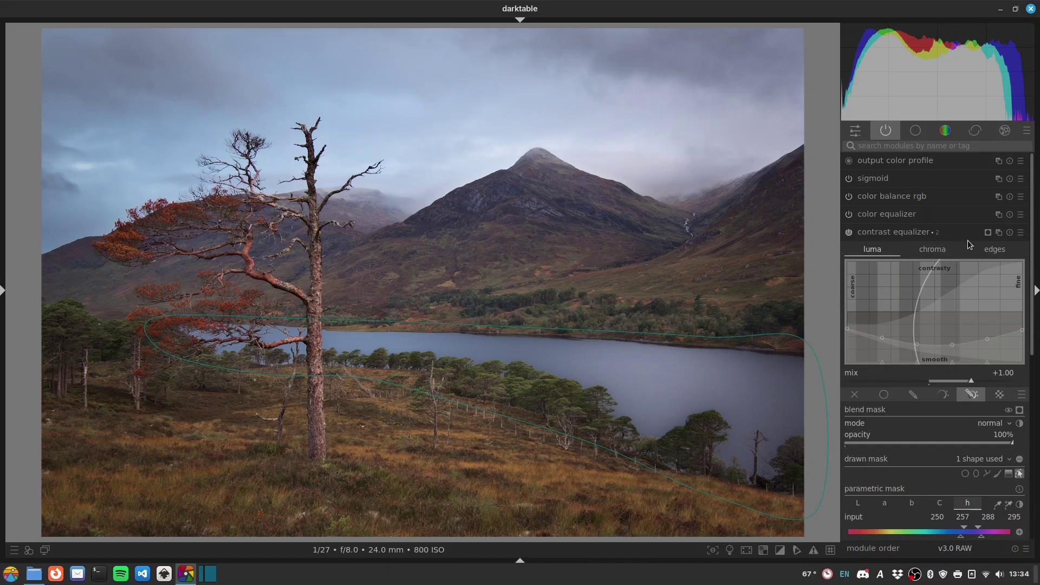
Find both diffuse or sharpen instances, re-enable them, and return to the active modules
{"action": "left_click", "coordinate": [885, 130]}
{"action": "left_click", "coordinate": [880, 145]}
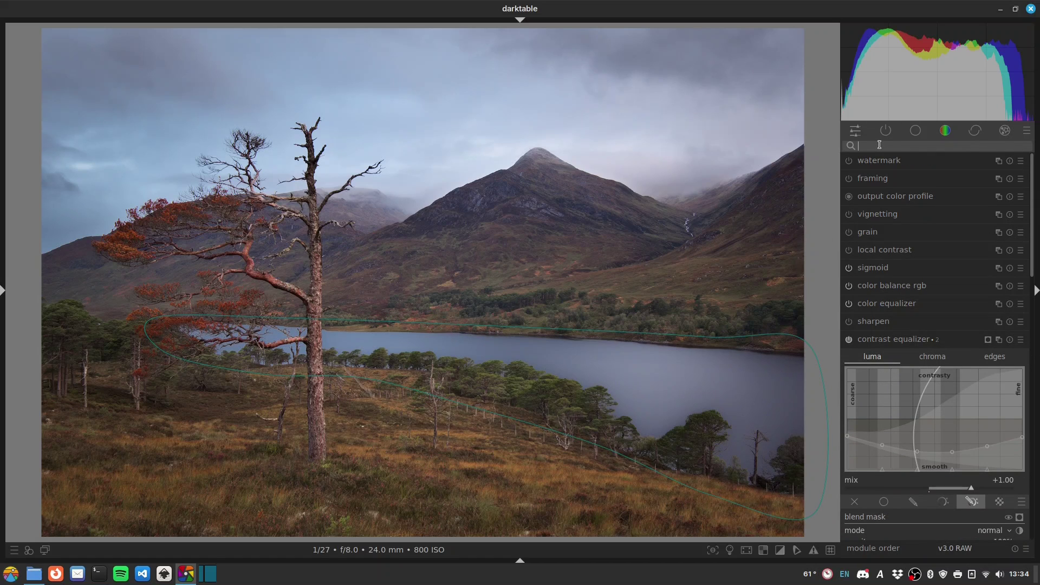
{"action": "type", "text": "diff"}
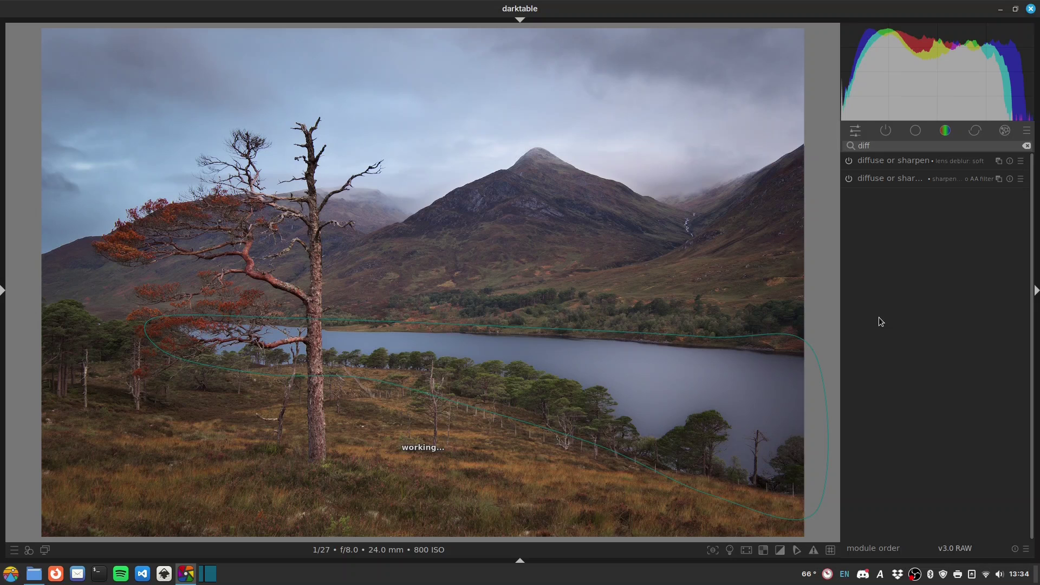
{"action": "left_click", "coordinate": [876, 130]}
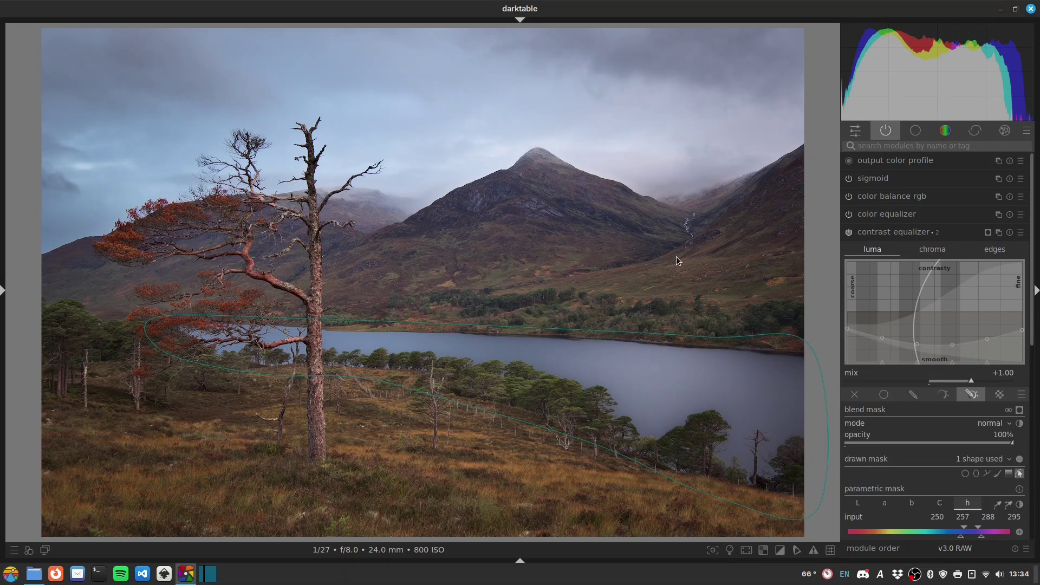
Review the photo without the mask outline and with the module controls hidden, and bring the controls back
{"action": "left_click", "coordinate": [895, 232]}
{"action": "left_click", "coordinate": [895, 232]}
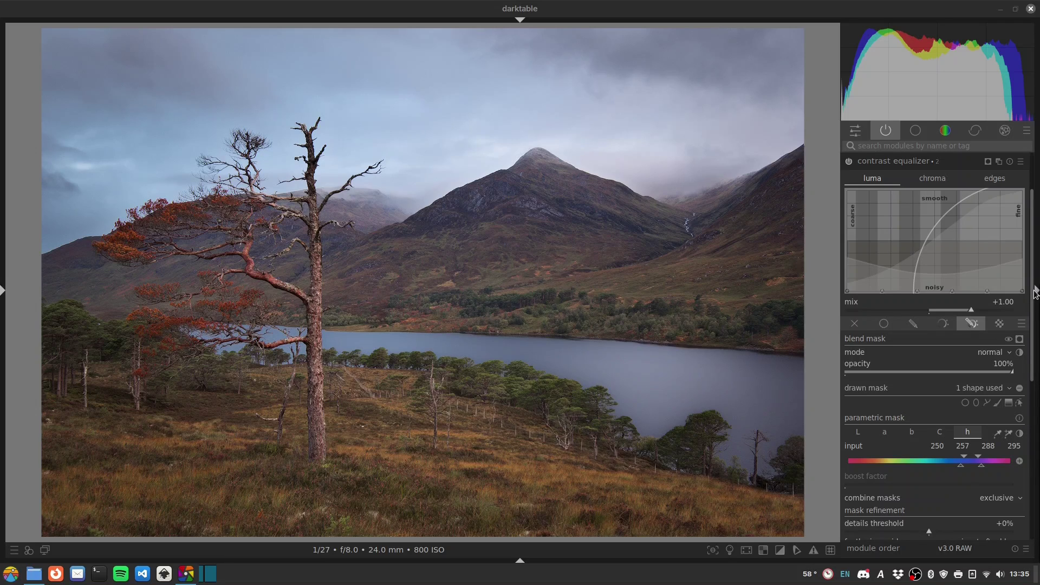
{"action": "left_click", "coordinate": [1036, 292]}
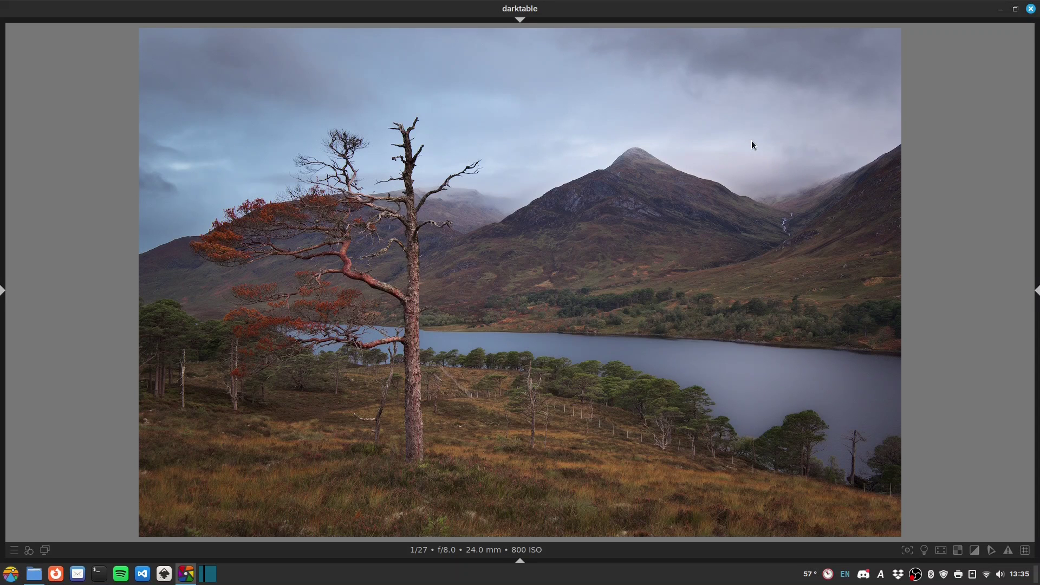
{"action": "left_click", "coordinate": [1034, 293]}
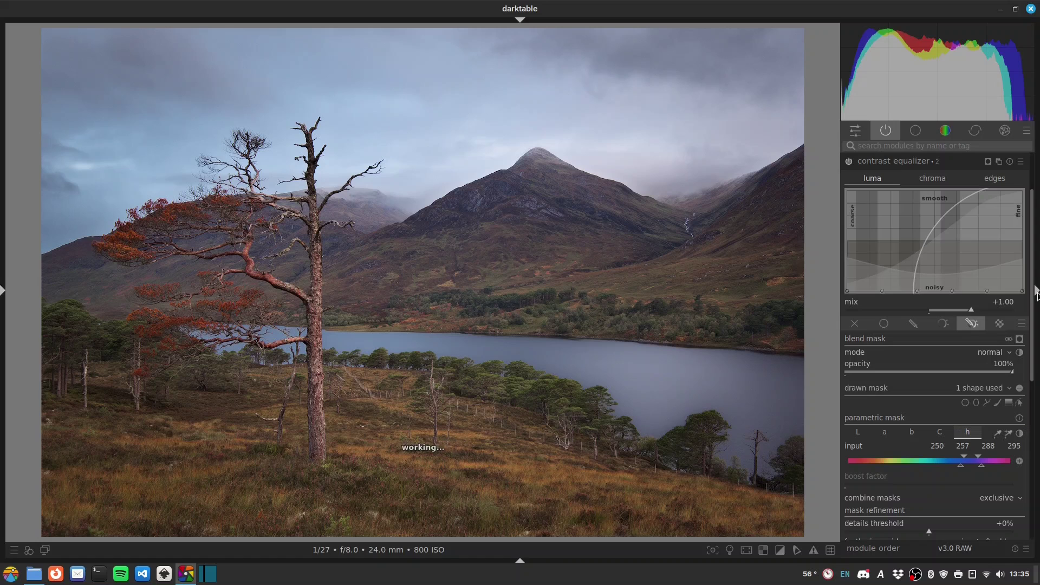
Enable denoise (profiled) with its default settings and return to the list of active modules
{"action": "left_click", "coordinate": [883, 147]}
{"action": "type", "text": "denoise"}
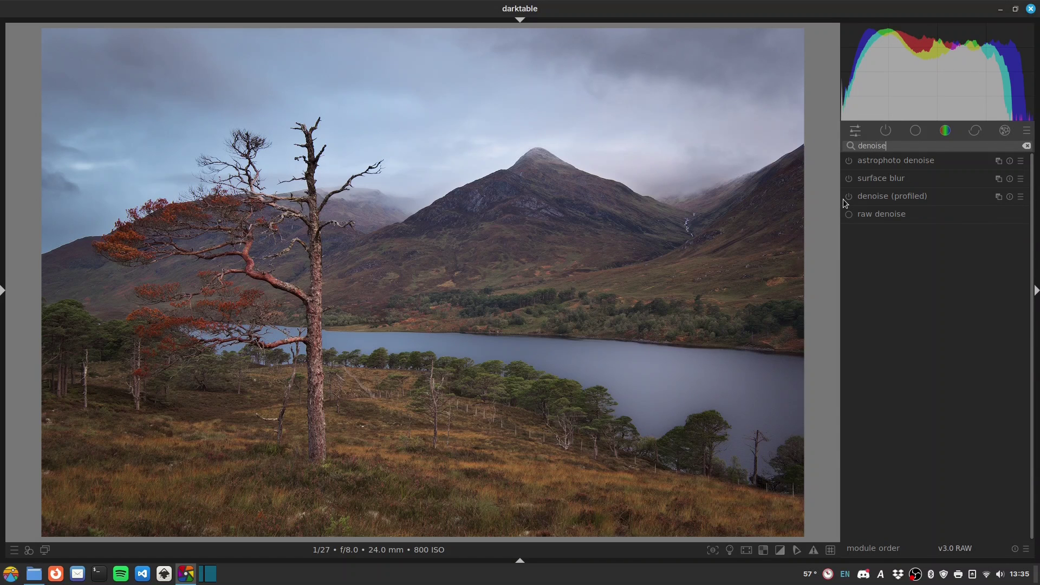
{"action": "left_click", "coordinate": [844, 199]}
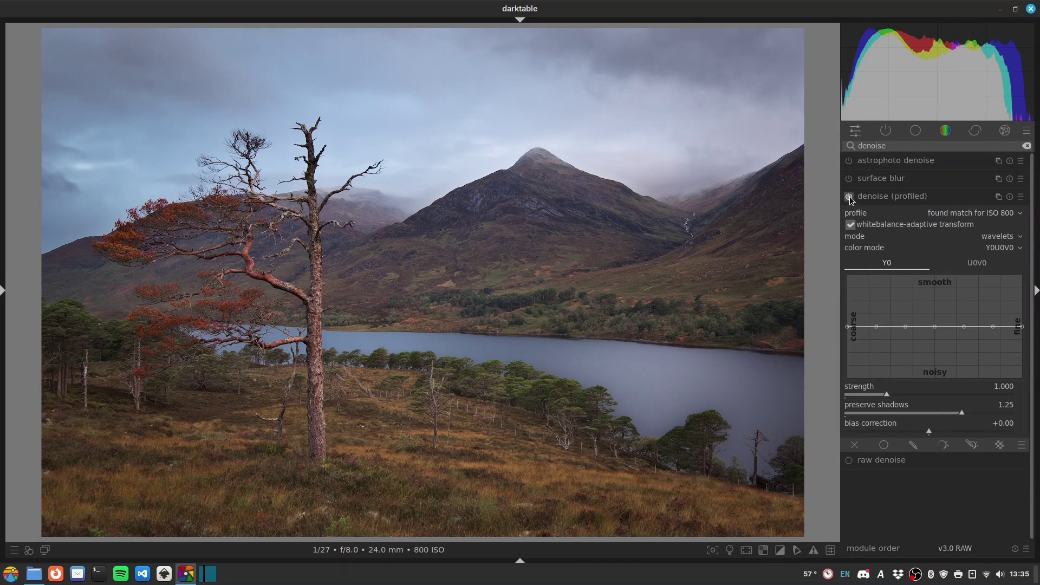
{"action": "left_click", "coordinate": [850, 198]}
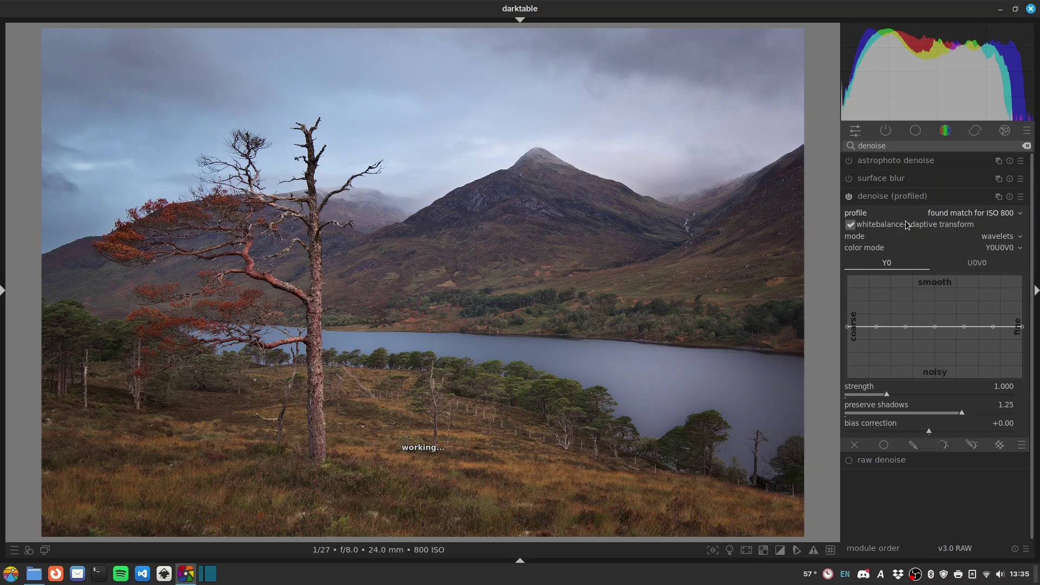
{"action": "left_click", "coordinate": [887, 196]}
{"action": "left_click", "coordinate": [1028, 146]}
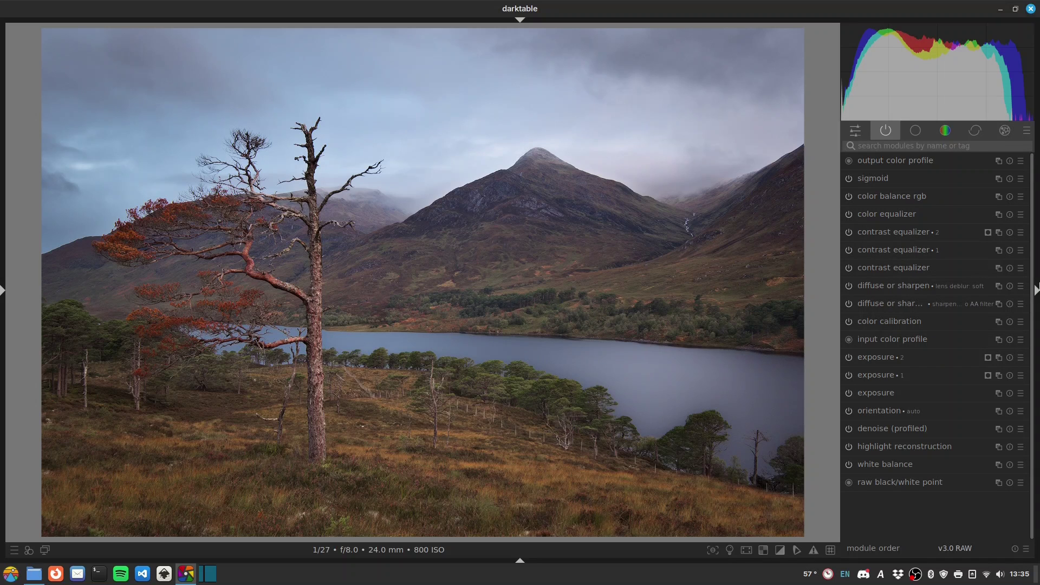
Duplicate the edited photo in the lighttable and discard the duplicate's editing history
{"action": "left_click", "coordinate": [1037, 291]}
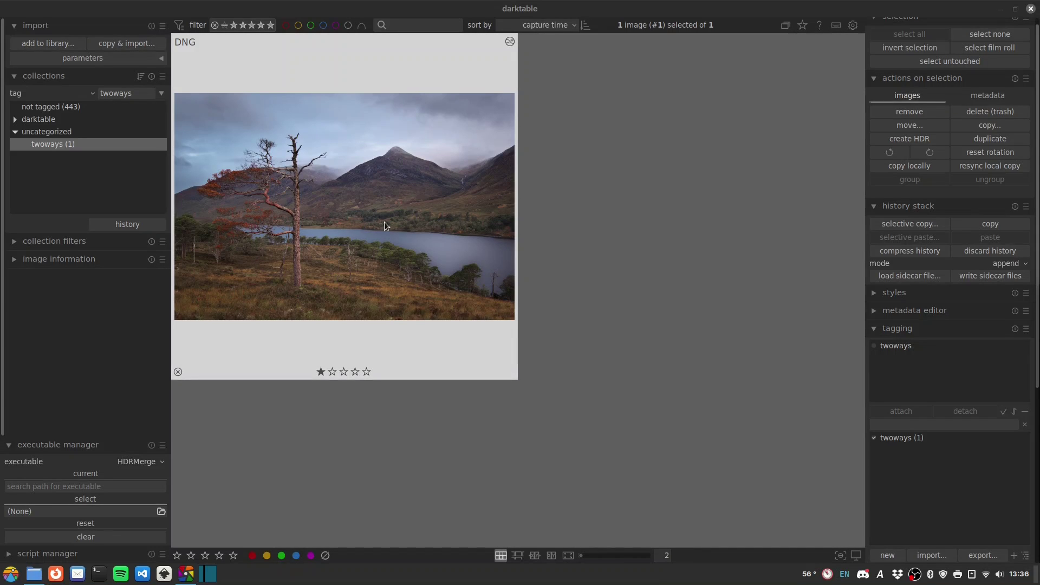
{"action": "left_click", "coordinate": [997, 142]}
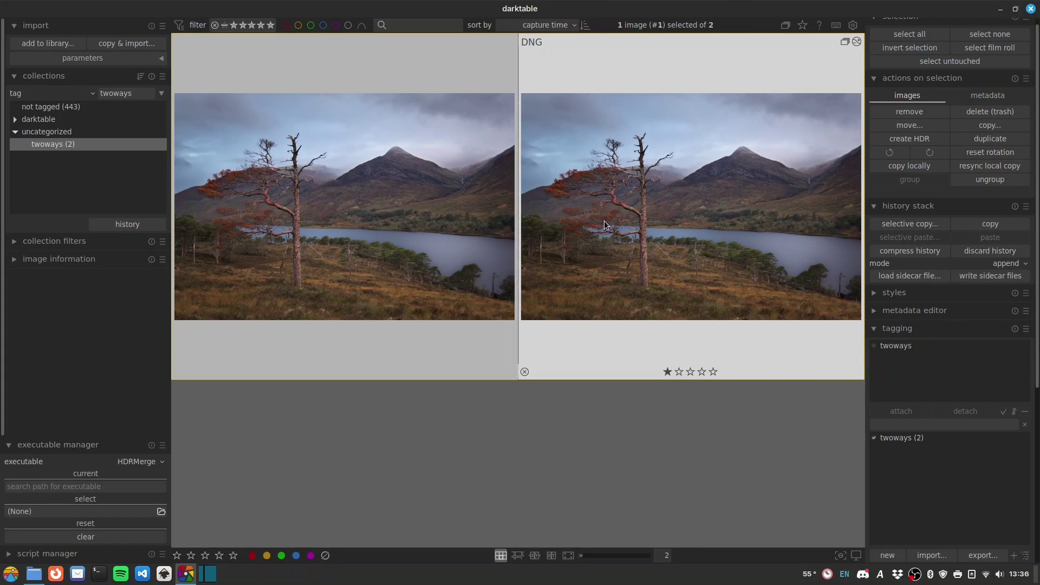
{"action": "left_click", "coordinate": [639, 212]}
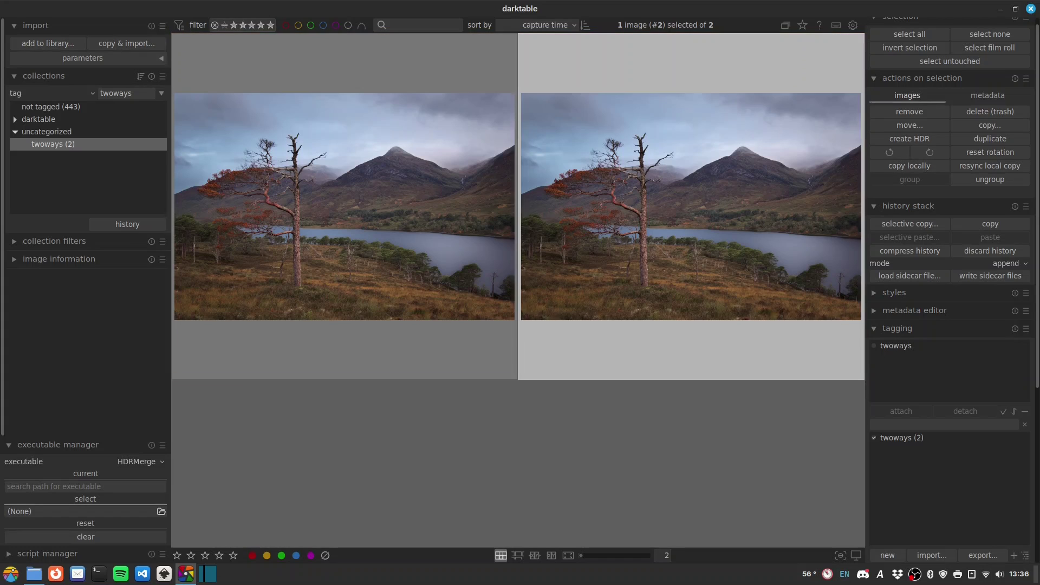
{"action": "left_click", "coordinate": [987, 252]}
{"action": "left_click", "coordinate": [473, 321]}
Open the duplicate in the darkroom, sample color calibration's illuminant from nearly the whole image, and set its chroma to 12.0%
{"action": "double_click", "coordinate": [671, 203]}
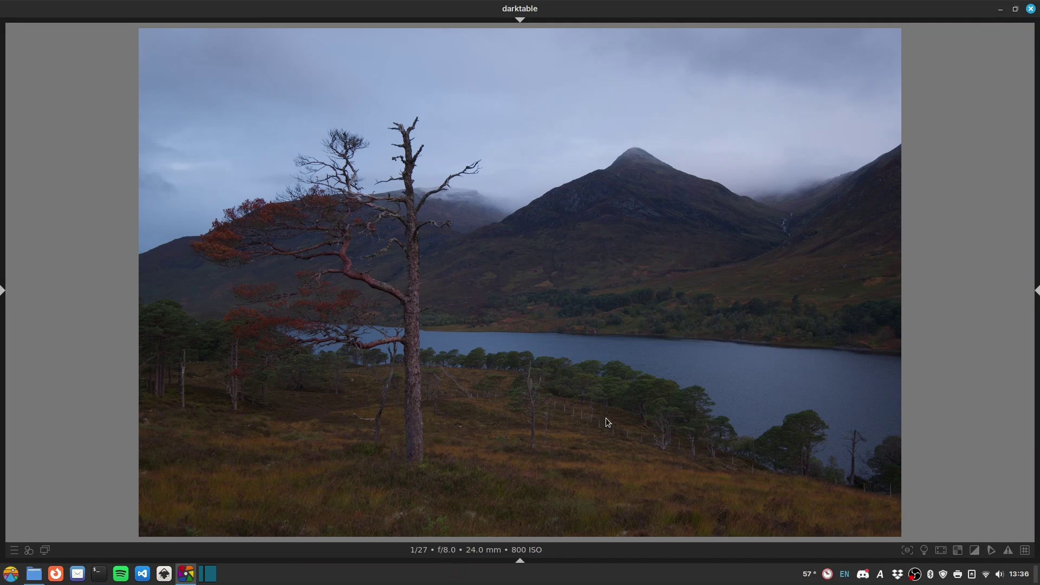
{"action": "left_click", "coordinate": [1036, 291]}
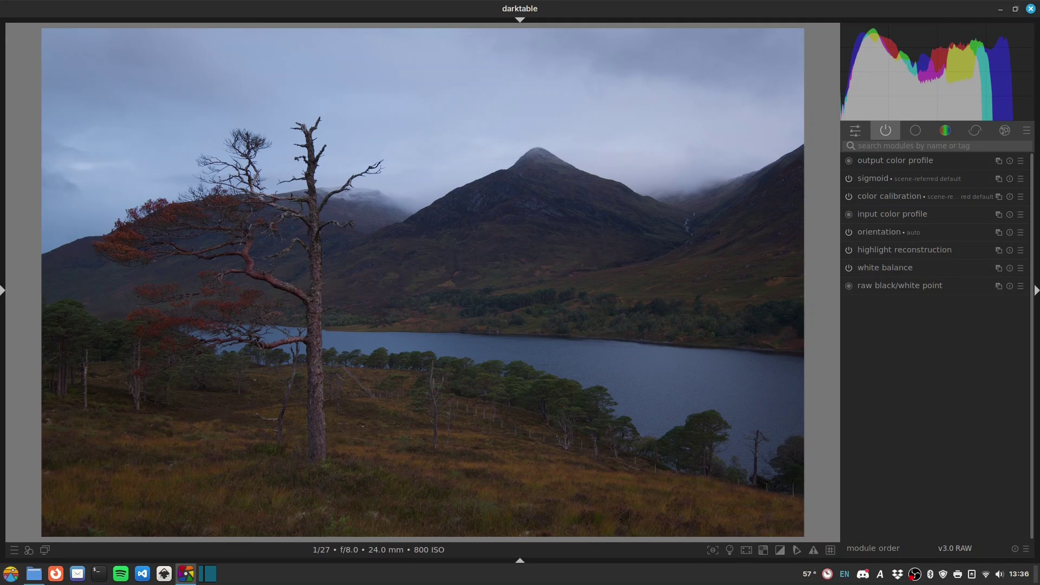
{"action": "left_click", "coordinate": [897, 196]}
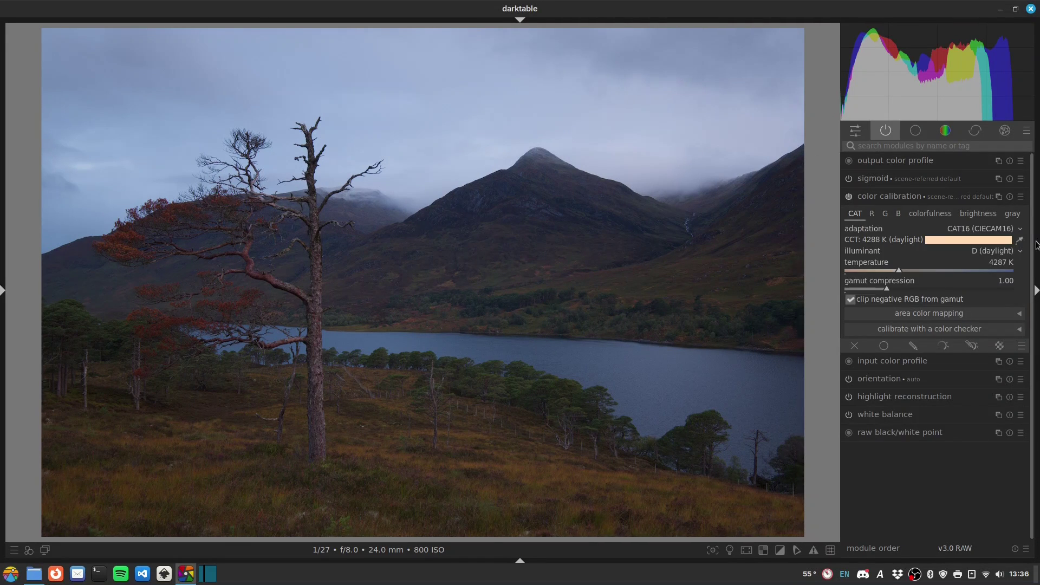
{"action": "left_click", "coordinate": [1019, 240]}
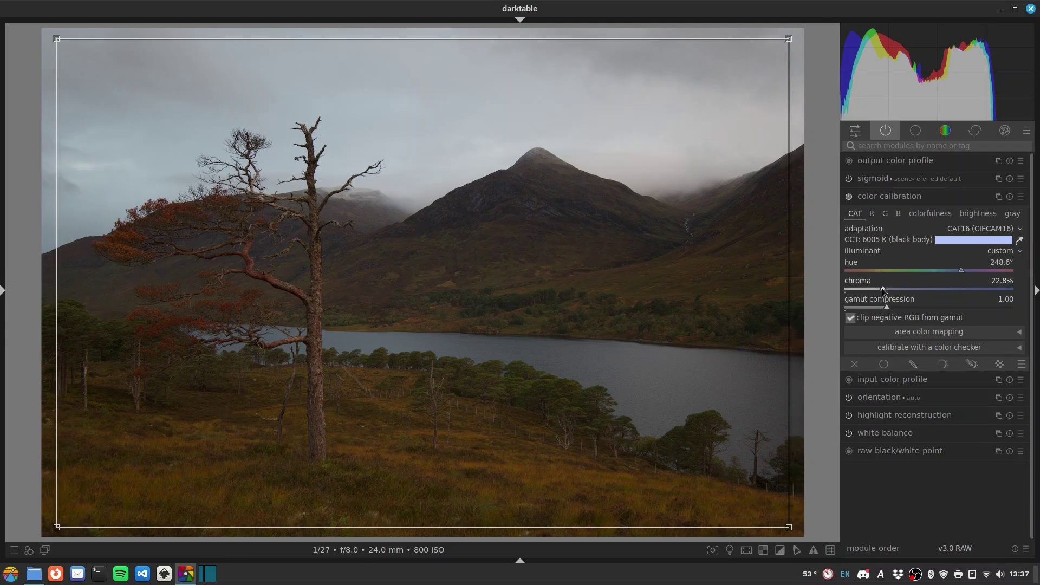
{"action": "left_click_drag", "start_coordinate": [882, 288], "coordinate": [864, 288]}
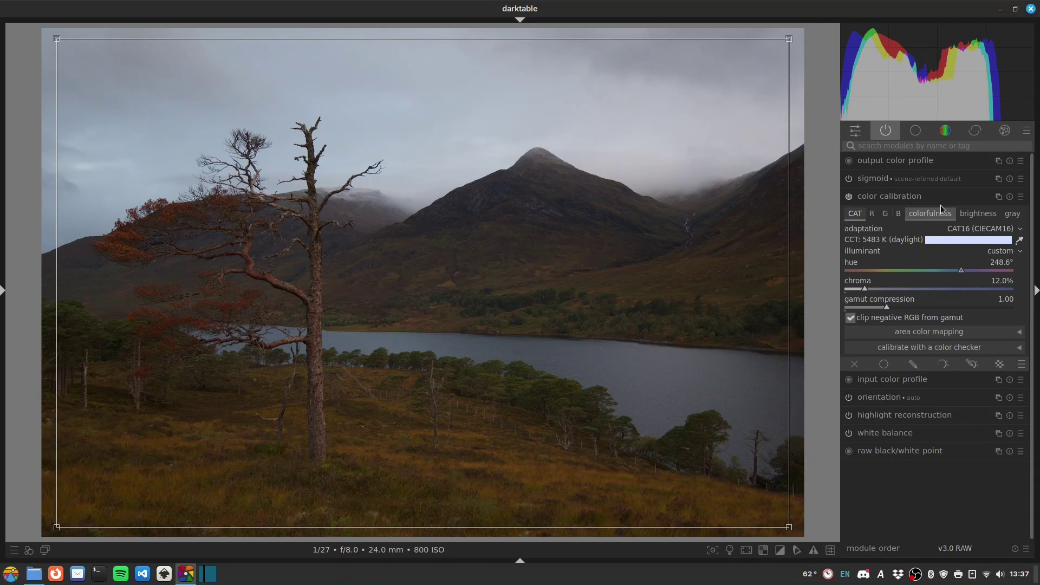
{"action": "left_click", "coordinate": [904, 197]}
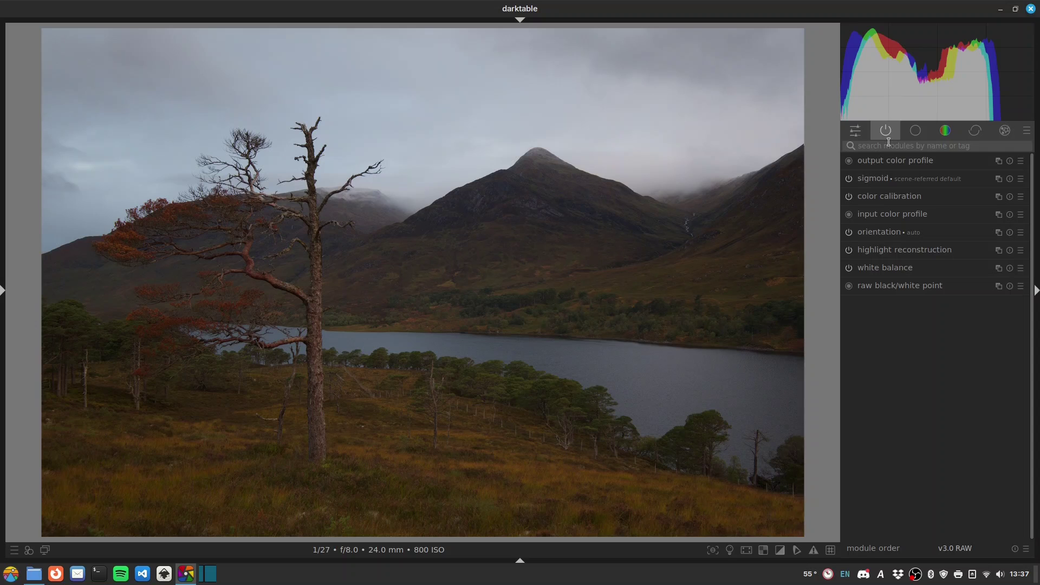
Enable the exposure module on the duplicate and set exposure to about +1.682 EV
{"action": "left_click", "coordinate": [879, 145]}
{"action": "type", "text": "ex"}
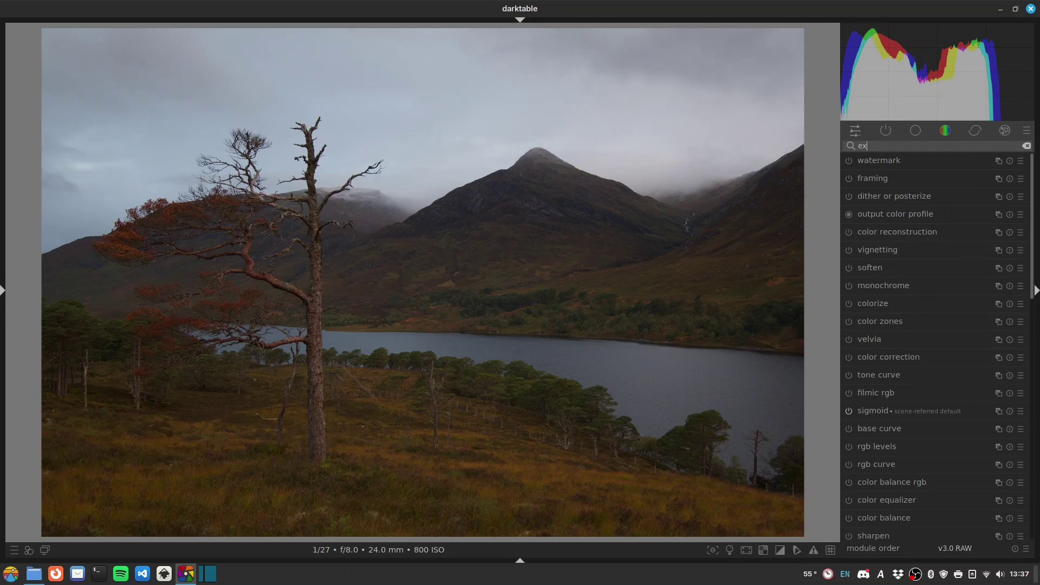
{"action": "type", "text": "po"}
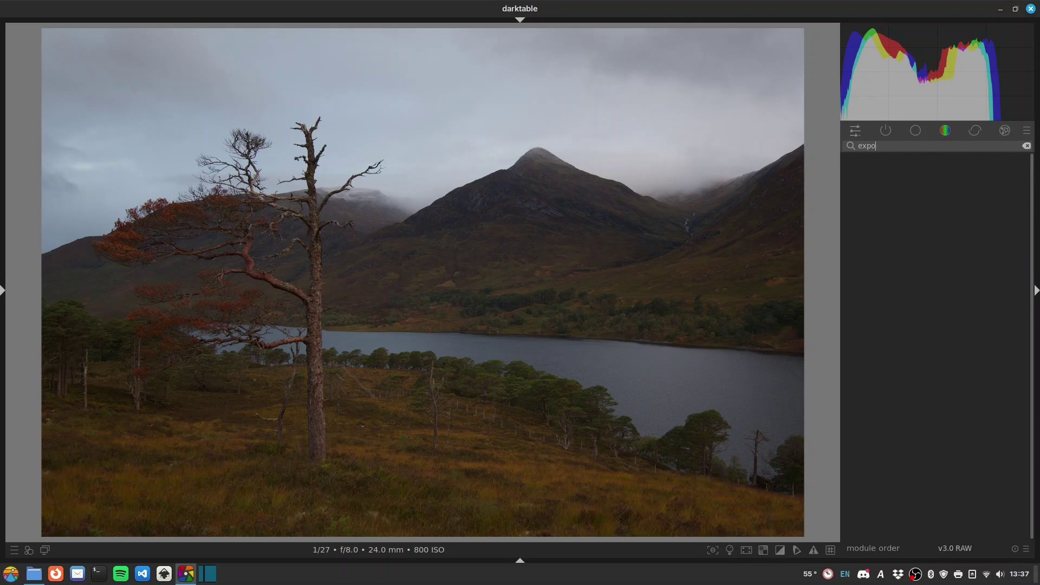
{"action": "type", "text": "ussure"}
{"action": "left_click", "coordinate": [847, 160]}
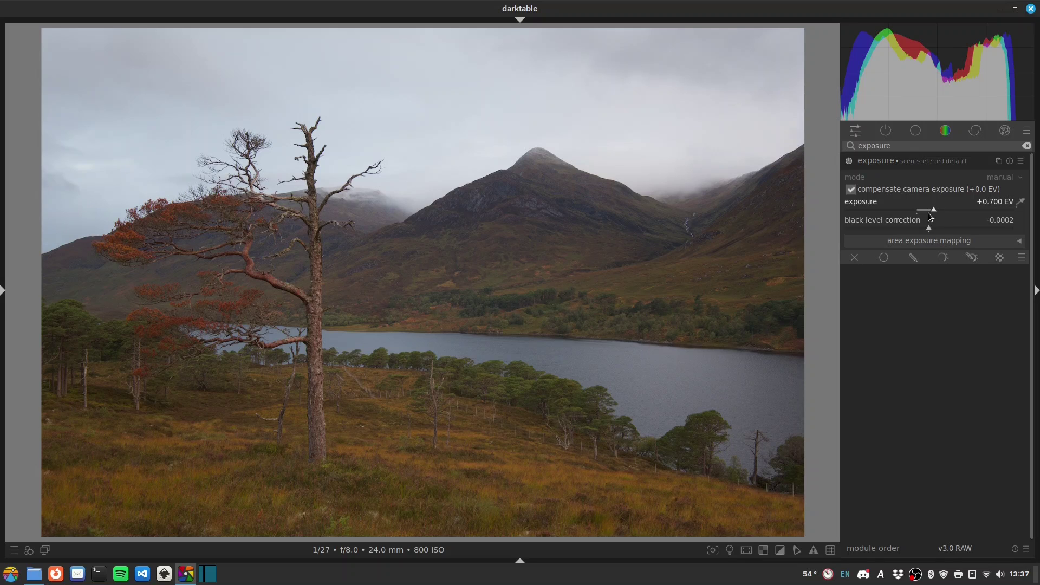
{"action": "left_click_drag", "start_coordinate": [938, 210], "coordinate": [957, 210]}
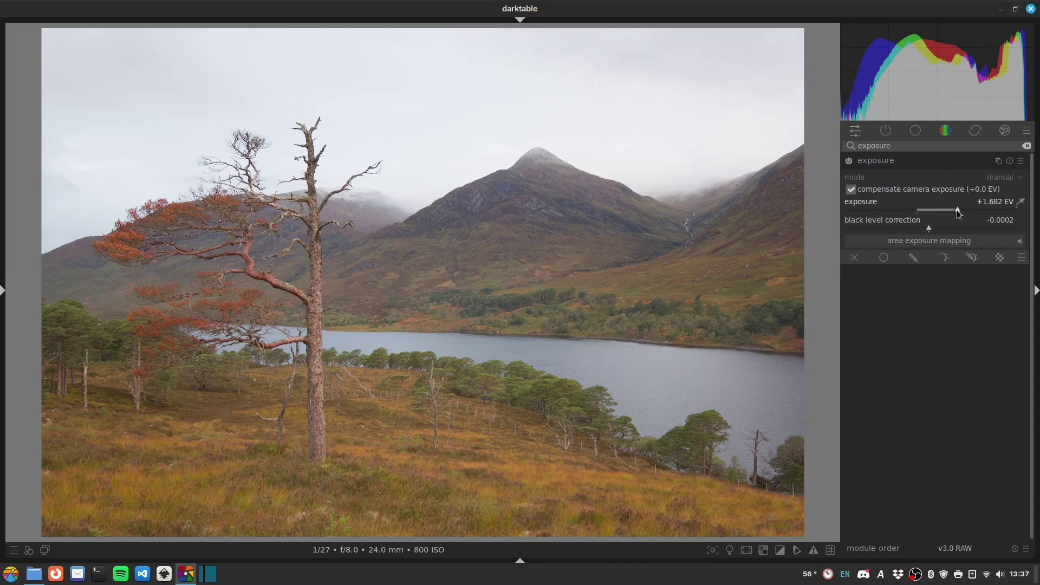
{"action": "left_click", "coordinate": [886, 130]}
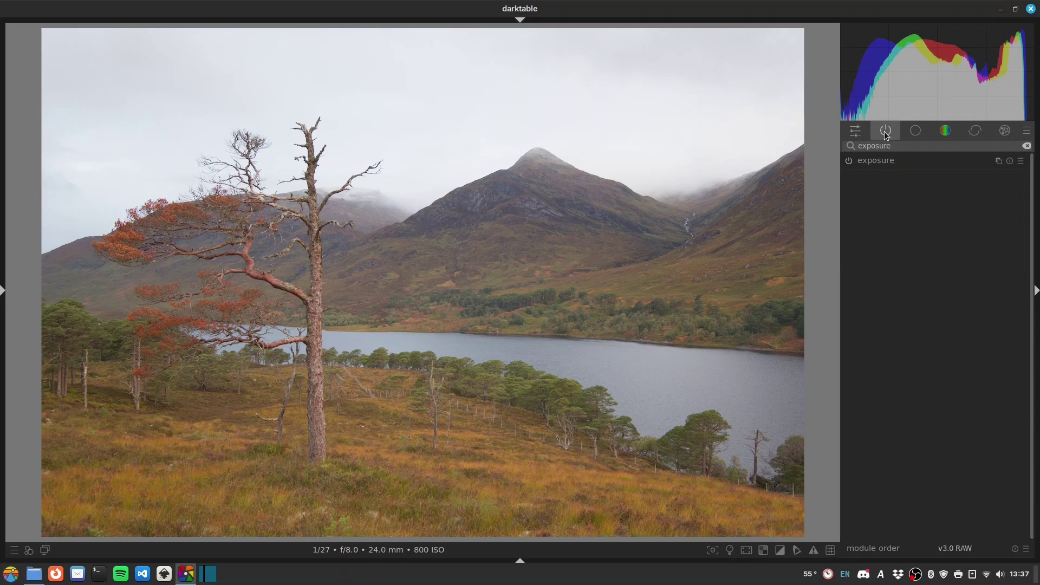
Raise sigmoid's target black to about 0.155%
{"action": "left_click", "coordinate": [886, 180]}
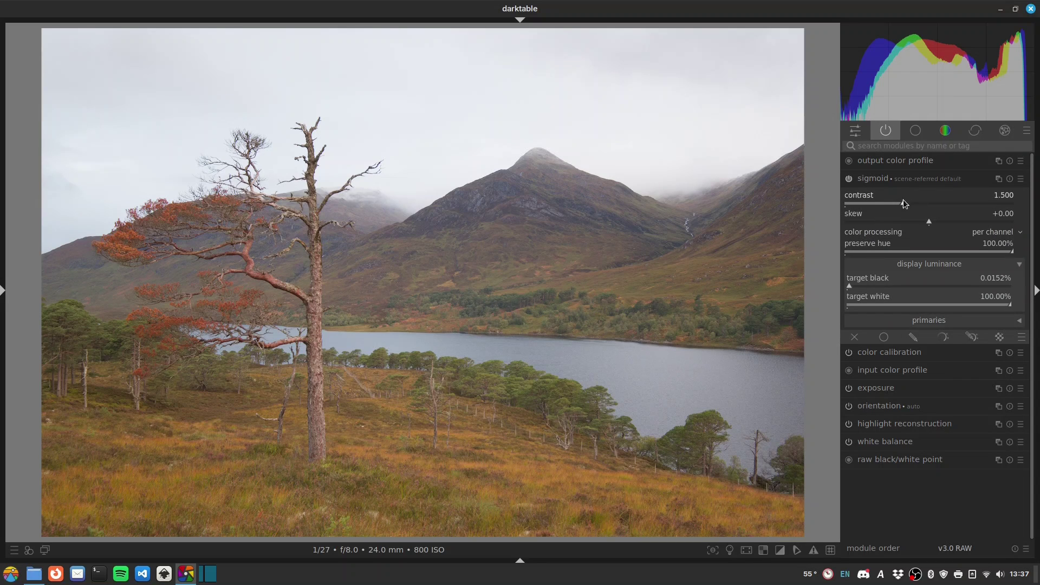
{"action": "left_click_drag", "start_coordinate": [860, 284], "coordinate": [872, 286]}
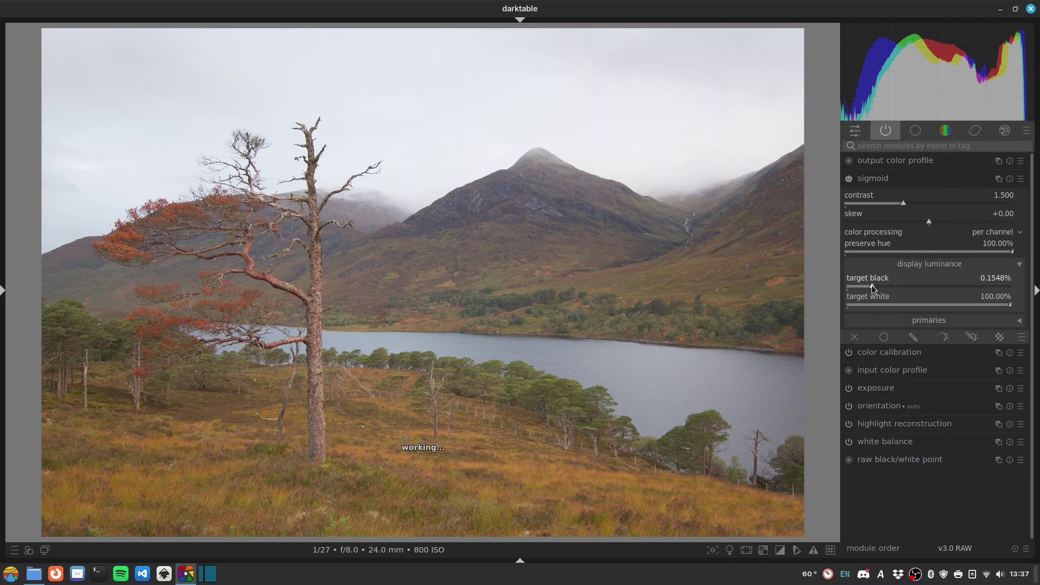
Enable color balance rgb and set global vibrance to about -8.5% and contrast to about +13.8%
{"action": "left_click", "coordinate": [899, 148]}
{"action": "type", "text": "rgb"}
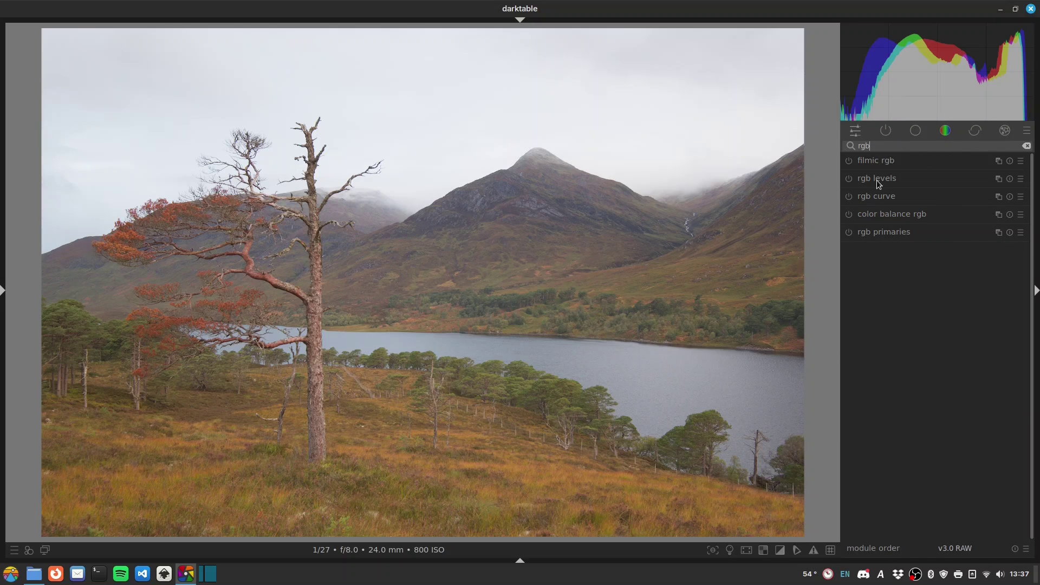
{"action": "left_click", "coordinate": [870, 214]}
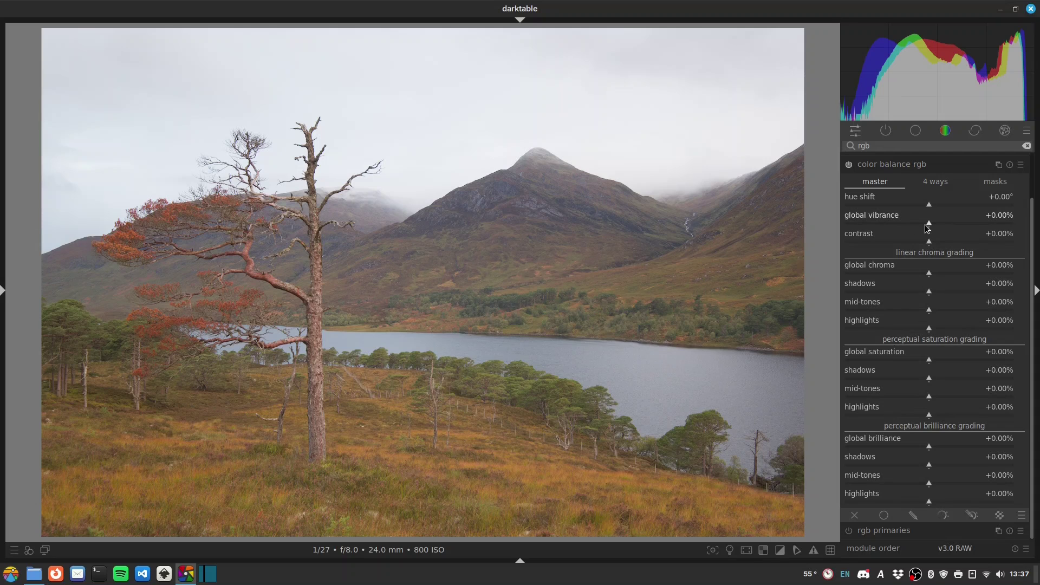
{"action": "mouse_move", "coordinate": [925, 224]}
{"action": "left_mouse_down"}
{"action": "mouse_move", "coordinate": [913, 223]}
{"action": "mouse_move", "coordinate": [952, 242]}
{"action": "left_mouse_up"}
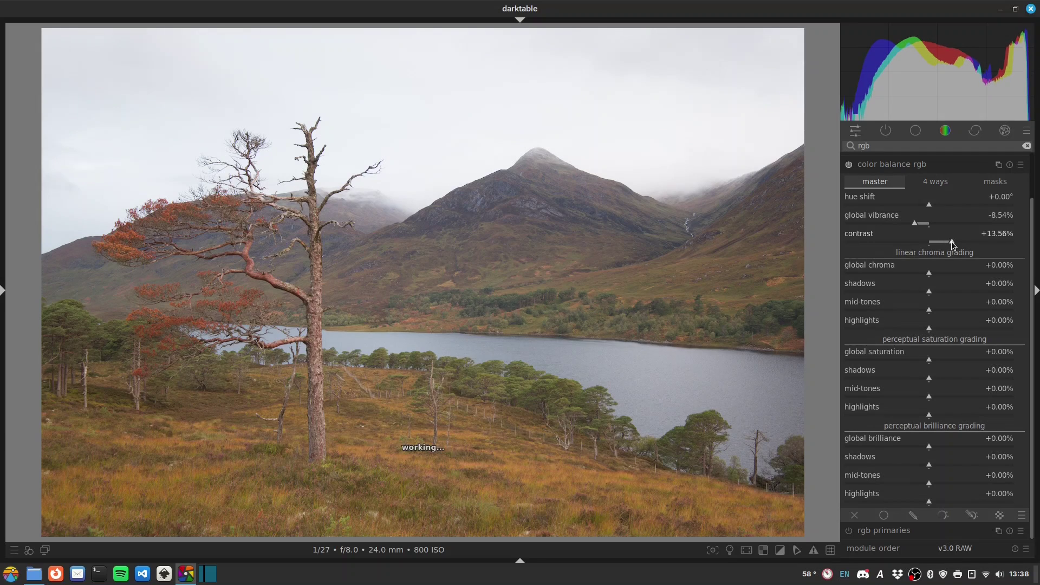
In perceptual saturation grading, raise shadows to about +6.2%, mid-tones to about +4.4% and highlights to about +1.8%
{"action": "left_click", "coordinate": [935, 379]}
{"action": "left_click", "coordinate": [934, 396]}
{"action": "left_click_drag", "start_coordinate": [933, 399], "coordinate": [930, 415]}
{"action": "left_click", "coordinate": [928, 415]}
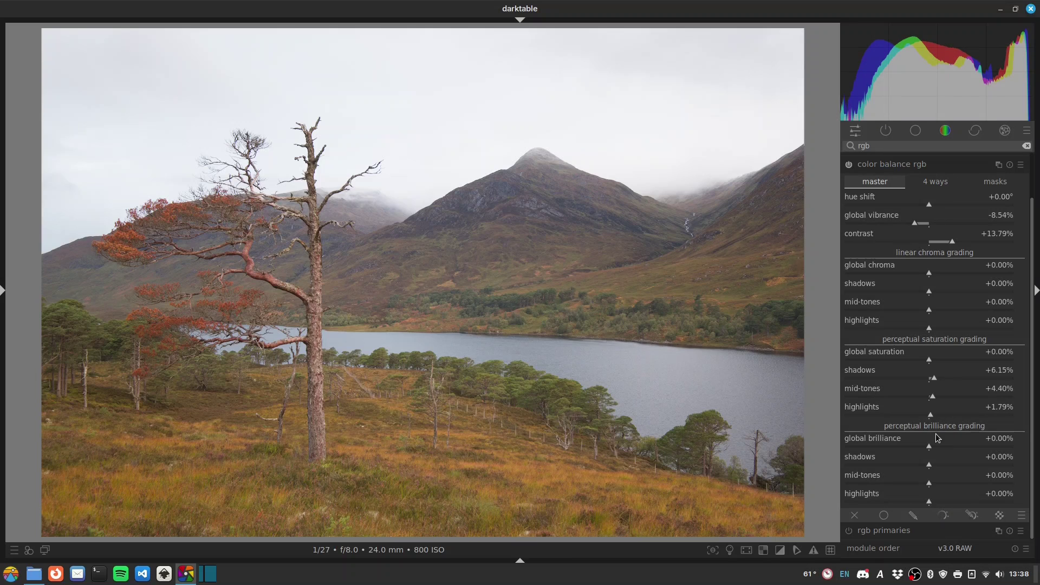
Adjust perceptual brilliance grading to about -18% for shadows, +21% for mid-tones and -7% for highlights
{"action": "left_click", "coordinate": [924, 503]}
{"action": "left_click", "coordinate": [921, 502]}
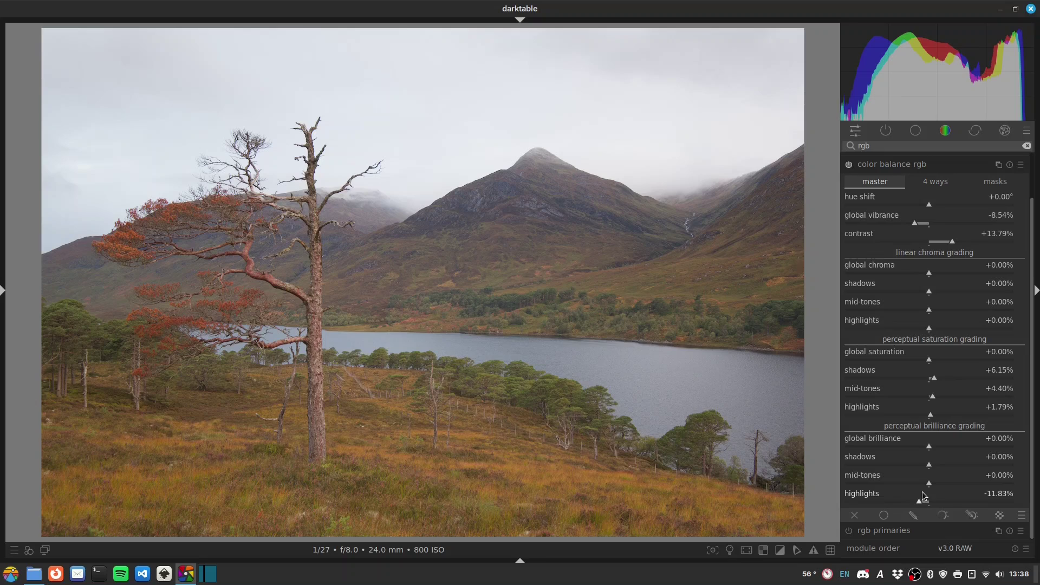
{"action": "left_click", "coordinate": [917, 484]}
{"action": "left_click_drag", "start_coordinate": [917, 483], "coordinate": [916, 483]}
{"action": "left_click", "coordinate": [911, 465]}
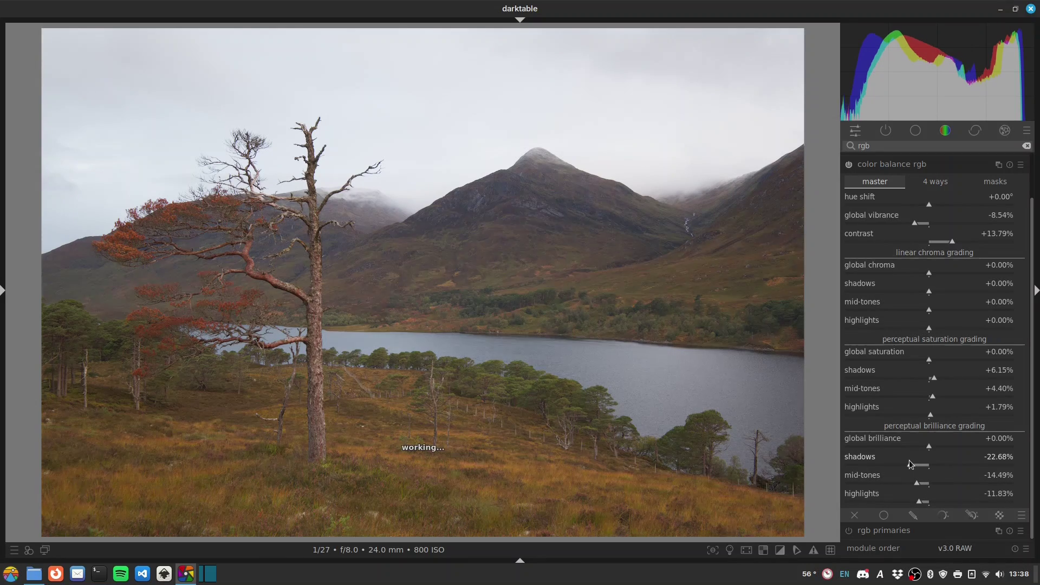
{"action": "scroll", "coordinate": [910, 461], "scroll_direction": "up", "scroll_amount": 5}
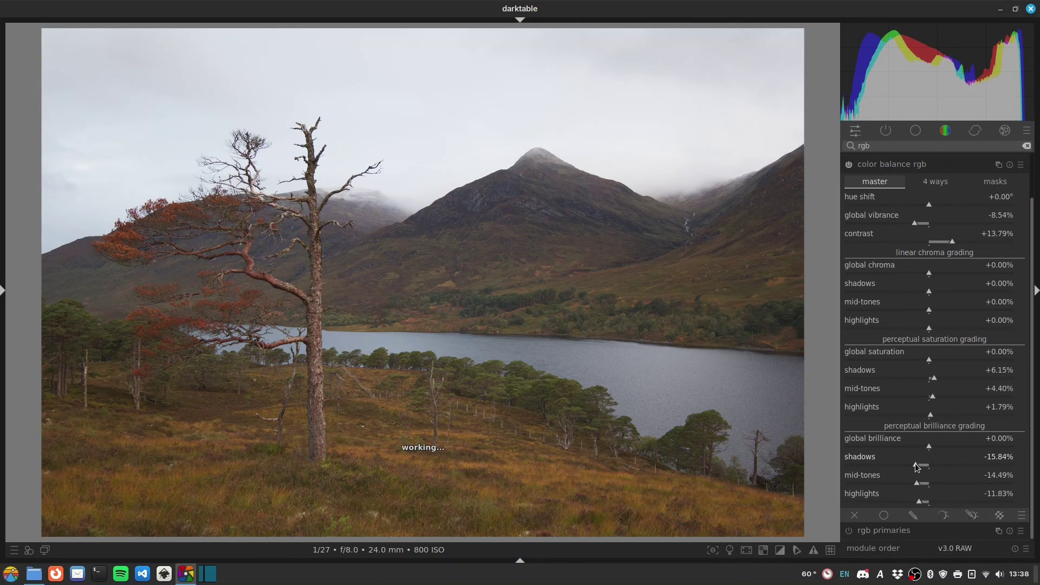
{"action": "left_click_drag", "start_coordinate": [916, 482], "coordinate": [927, 483]}
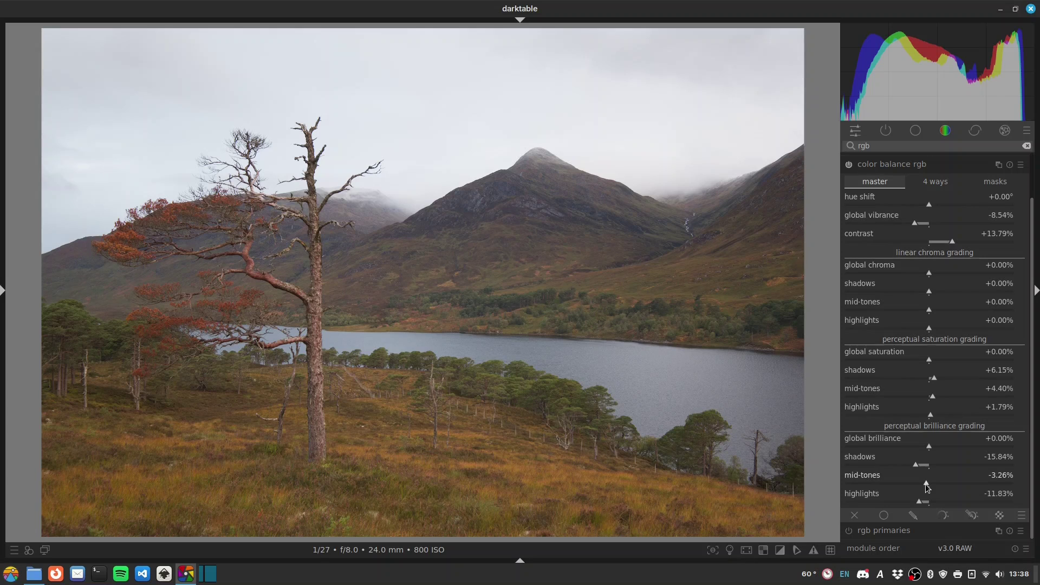
{"action": "scroll", "coordinate": [914, 465], "scroll_direction": "down", "scroll_amount": 2}
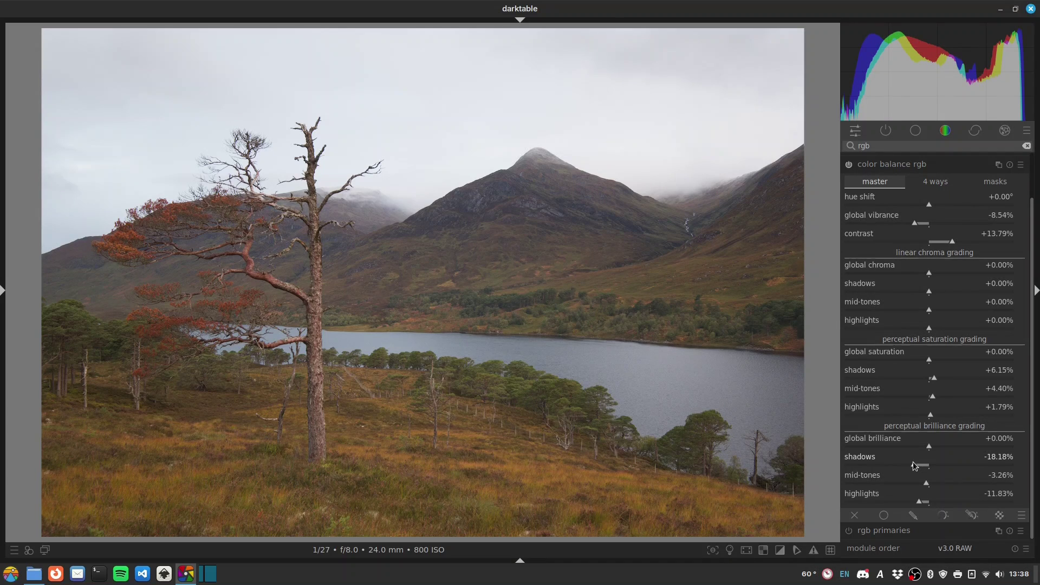
{"action": "left_click_drag", "start_coordinate": [929, 485], "coordinate": [948, 485]}
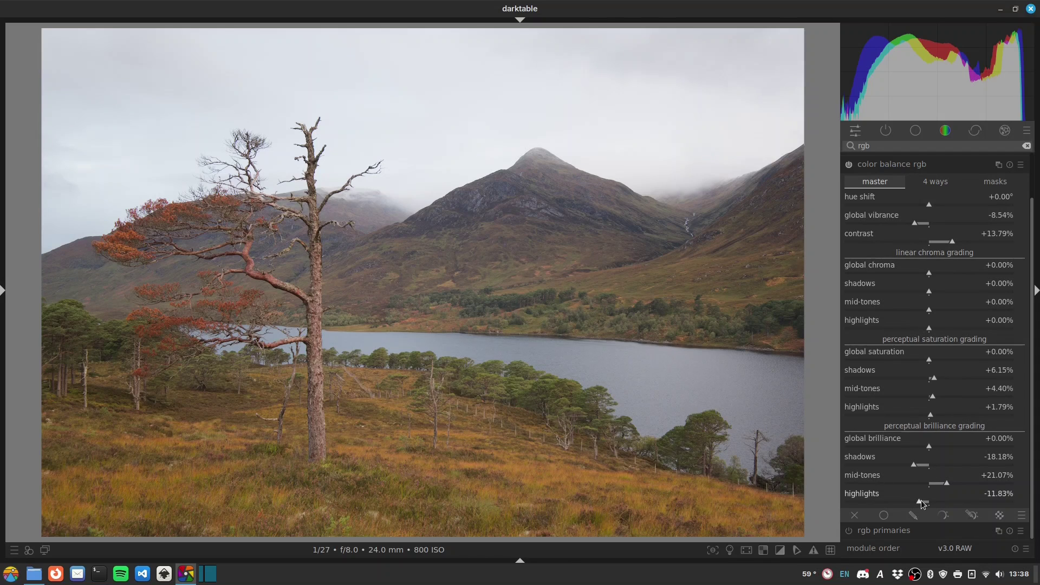
{"action": "left_click_drag", "start_coordinate": [922, 503], "coordinate": [925, 503]}
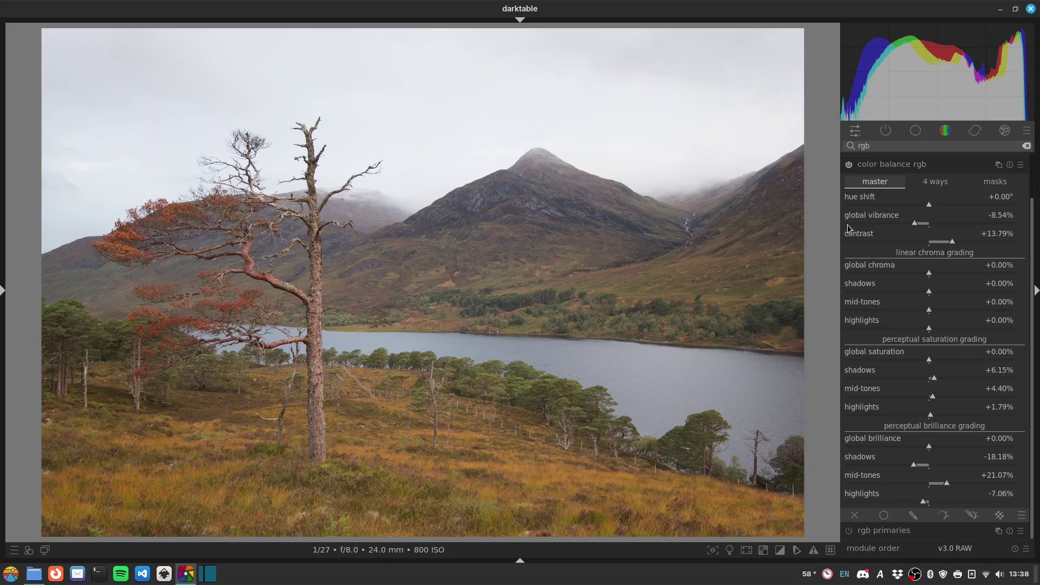
{"action": "left_click", "coordinate": [889, 165]}
Enable rgb primaries and set red hue to -6.6° and red purity to -12.0%
{"action": "left_click", "coordinate": [890, 148]}
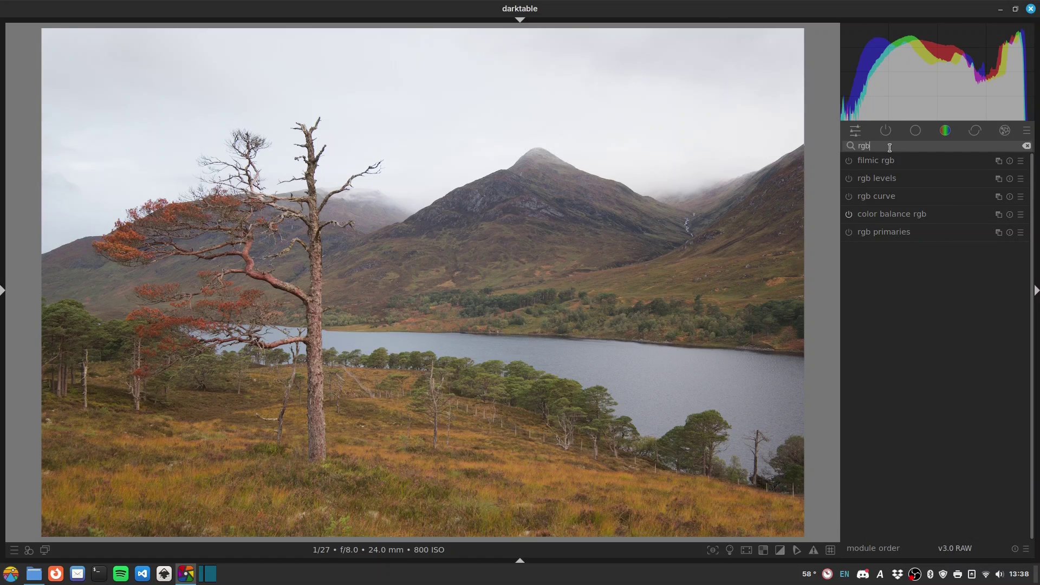
{"action": "double_click", "coordinate": [887, 146]}
{"action": "type", "text": "rgb"}
{"action": "left_click", "coordinate": [875, 233]}
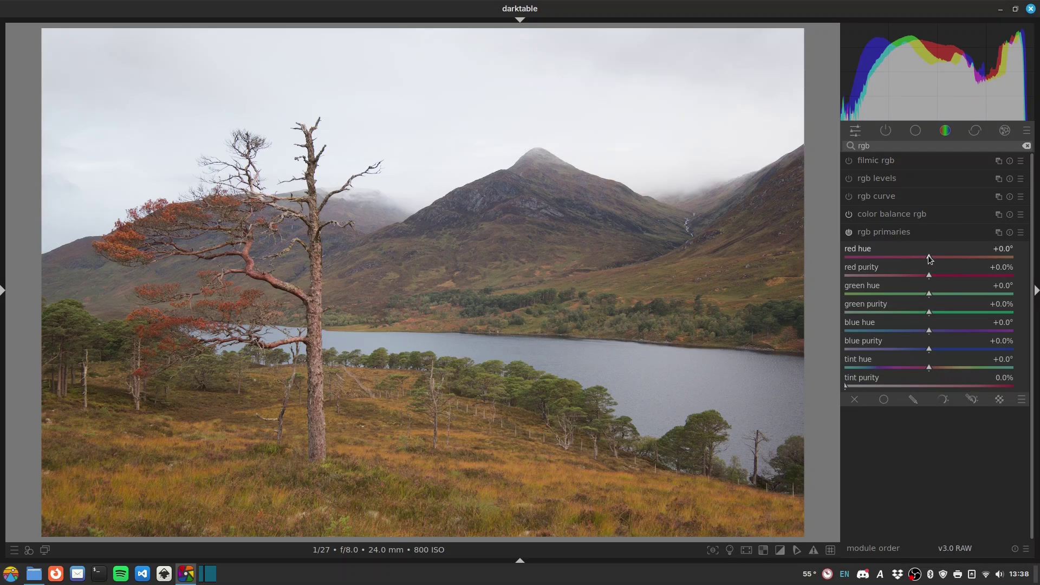
{"action": "mouse_move", "coordinate": [928, 255]}
{"action": "left_mouse_down"}
{"action": "mouse_move", "coordinate": [893, 256]}
{"action": "mouse_move", "coordinate": [899, 274]}
{"action": "mouse_move", "coordinate": [909, 273]}
{"action": "left_mouse_up"}
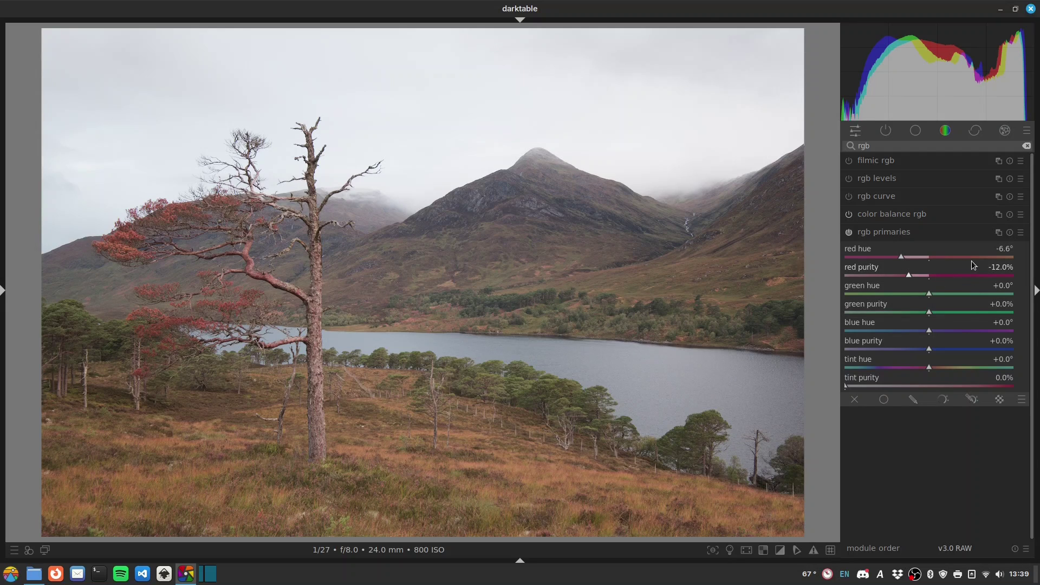
Set the primaries' green hue to -4.0° with +28.2% purity, and blue hue to -5.2° with +12.8% purity
{"action": "left_click_drag", "start_coordinate": [930, 295], "coordinate": [912, 294]}
{"action": "left_click_drag", "start_coordinate": [930, 312], "coordinate": [977, 312]}
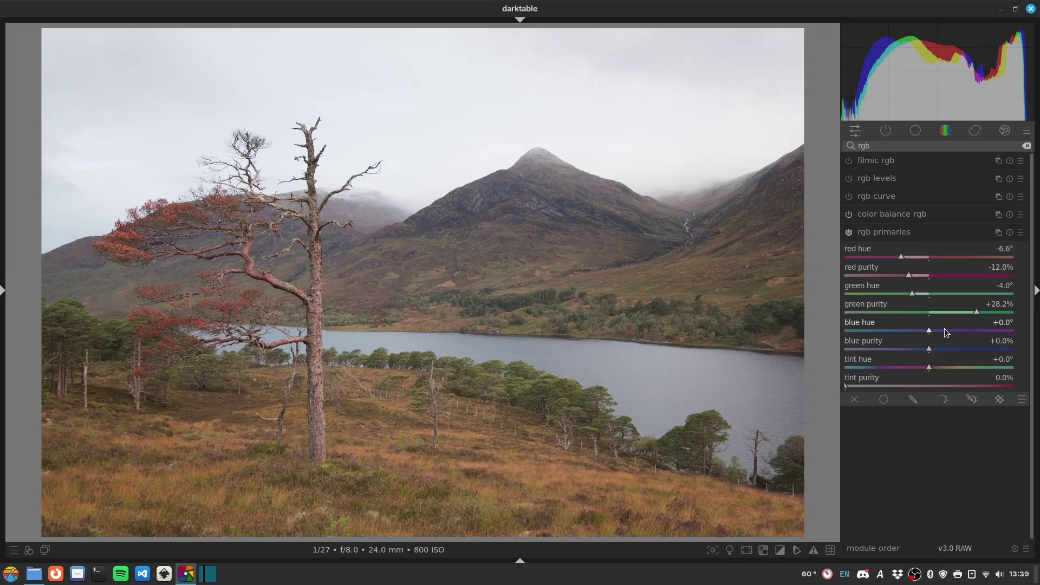
{"action": "mouse_move", "coordinate": [928, 331]}
{"action": "left_mouse_down"}
{"action": "mouse_move", "coordinate": [906, 332]}
{"action": "mouse_move", "coordinate": [927, 348]}
{"action": "mouse_move", "coordinate": [961, 346]}
{"action": "mouse_move", "coordinate": [951, 348]}
{"action": "left_mouse_up"}
{"action": "right_click", "coordinate": [911, 333]}
{"action": "left_click", "coordinate": [910, 333]}
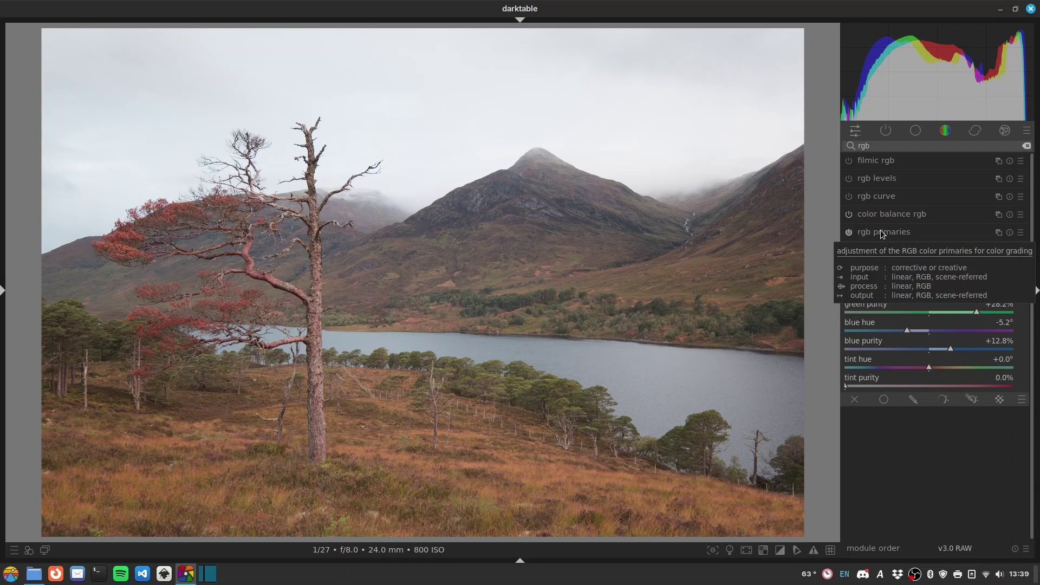
{"action": "left_click", "coordinate": [881, 231]}
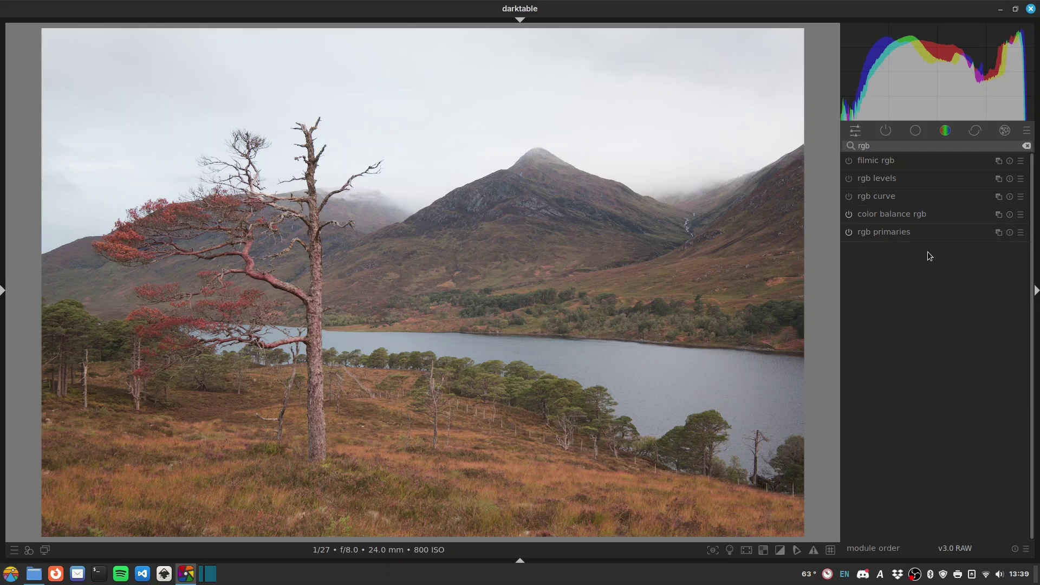
Enable color equalizer and moderately reduce the saturation of the orange tones
{"action": "left_click", "coordinate": [885, 132]}
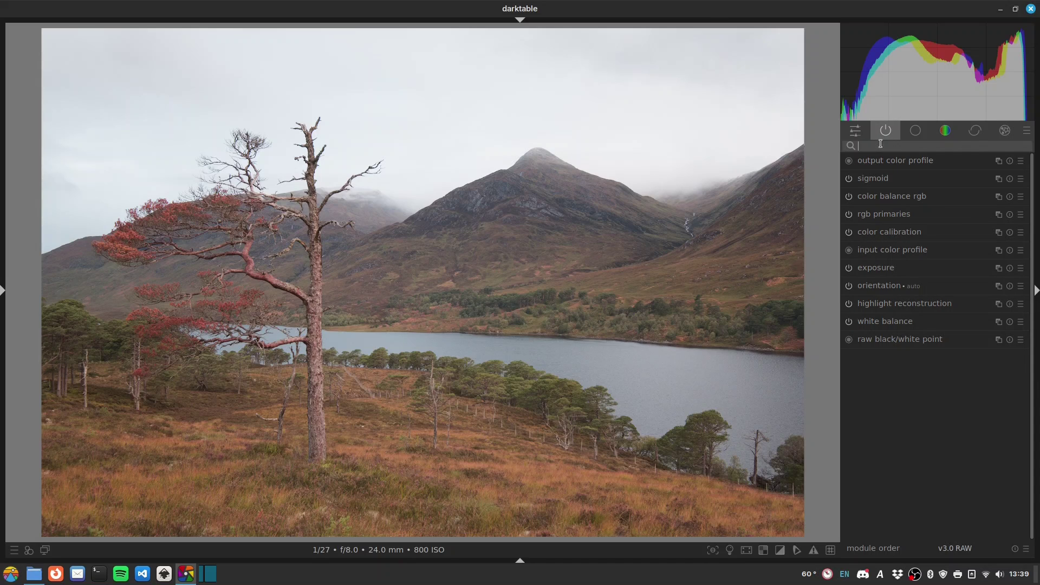
{"action": "left_click", "coordinate": [860, 144]}
{"action": "type", "text": "color"}
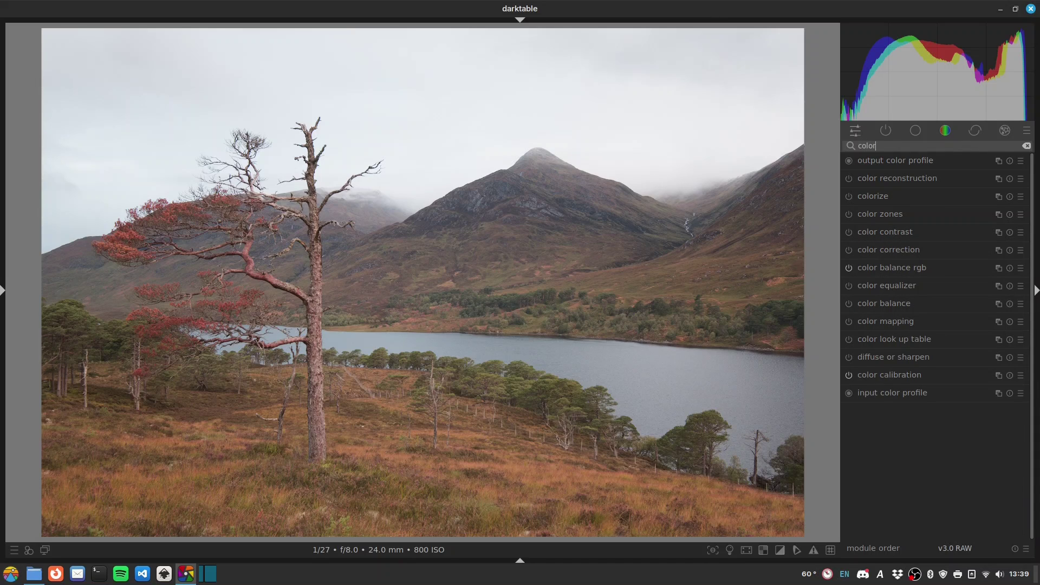
{"action": "type", "text": " eq"}
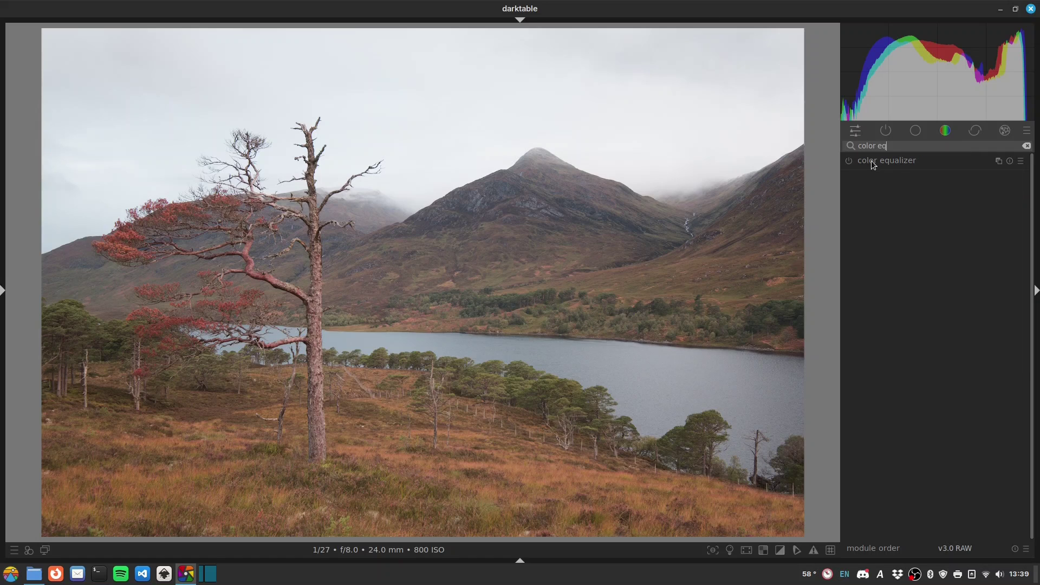
{"action": "left_click", "coordinate": [854, 160]}
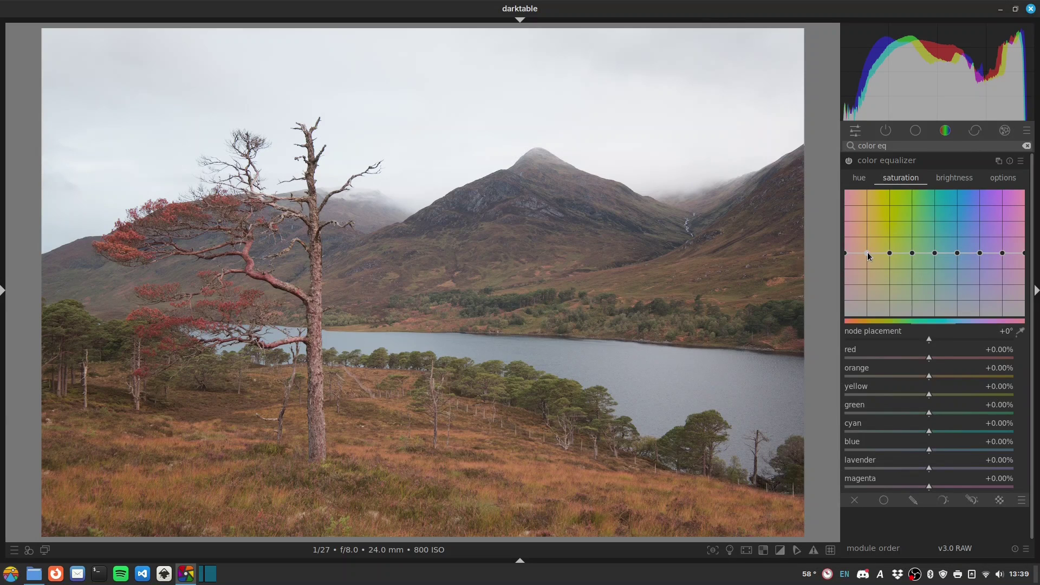
{"action": "left_click_drag", "start_coordinate": [924, 376], "coordinate": [913, 372]}
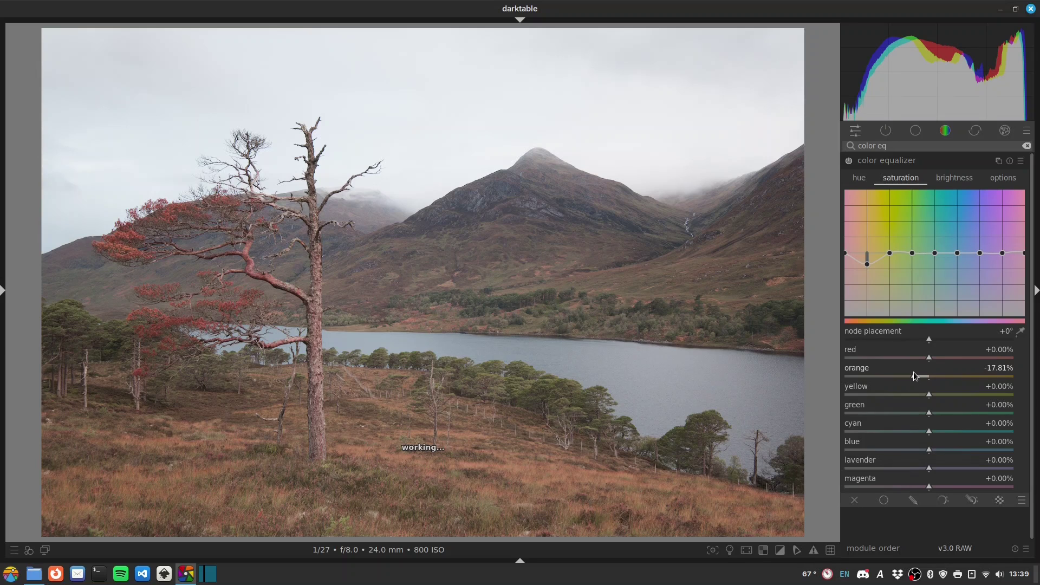
{"action": "scroll", "coordinate": [914, 372], "scroll_direction": "up", "scroll_amount": 4}
{"action": "left_click", "coordinate": [894, 161]}
Increase the contrast in color balance rgb to about +20.9%
{"action": "left_click", "coordinate": [886, 131]}
{"action": "left_click", "coordinate": [884, 177]}
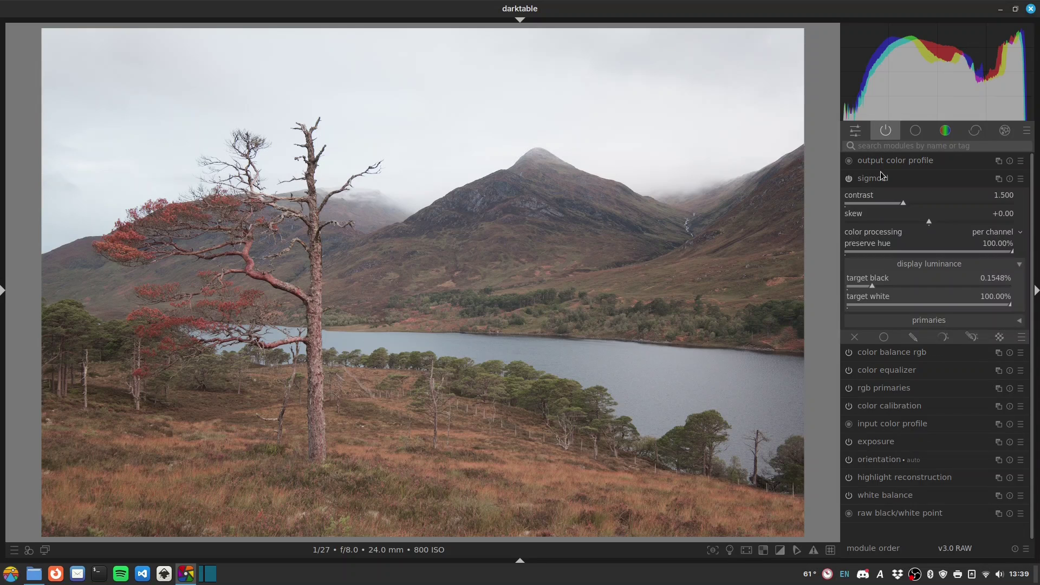
{"action": "left_click", "coordinate": [880, 174]}
{"action": "left_click", "coordinate": [884, 195]}
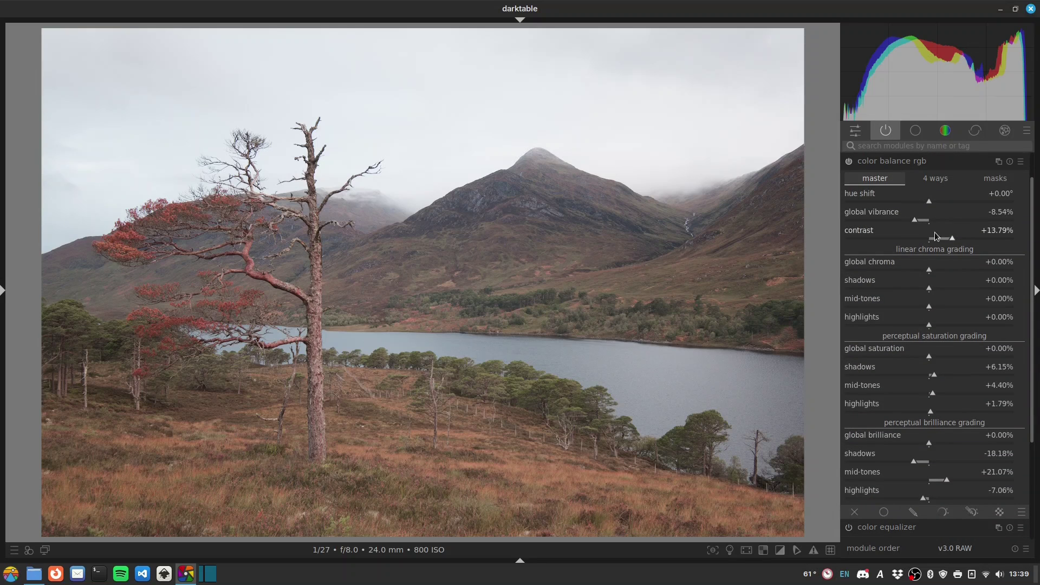
{"action": "left_click", "coordinate": [967, 235]}
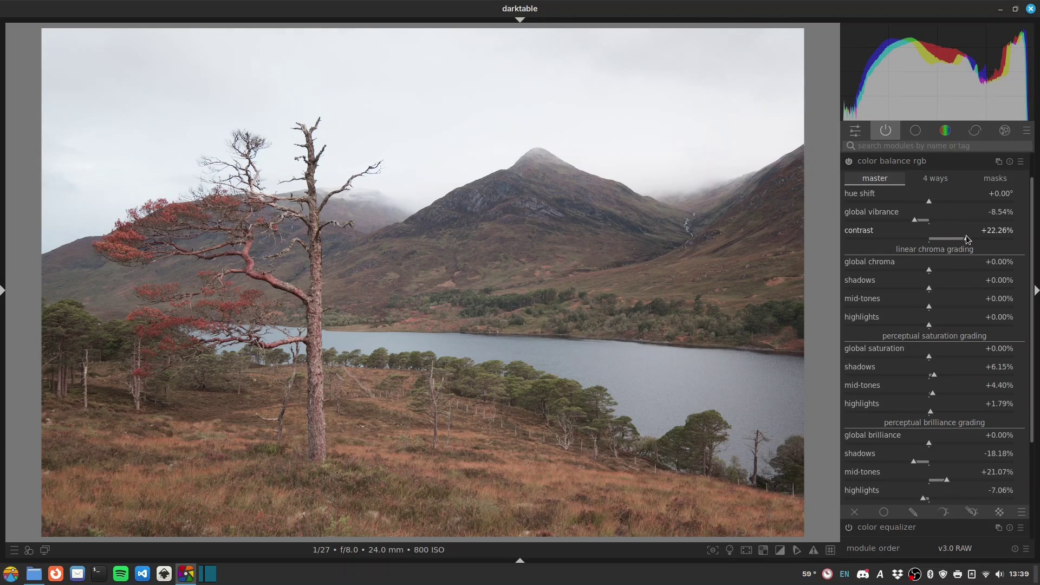
{"action": "left_click_drag", "start_coordinate": [966, 235], "coordinate": [965, 235]}
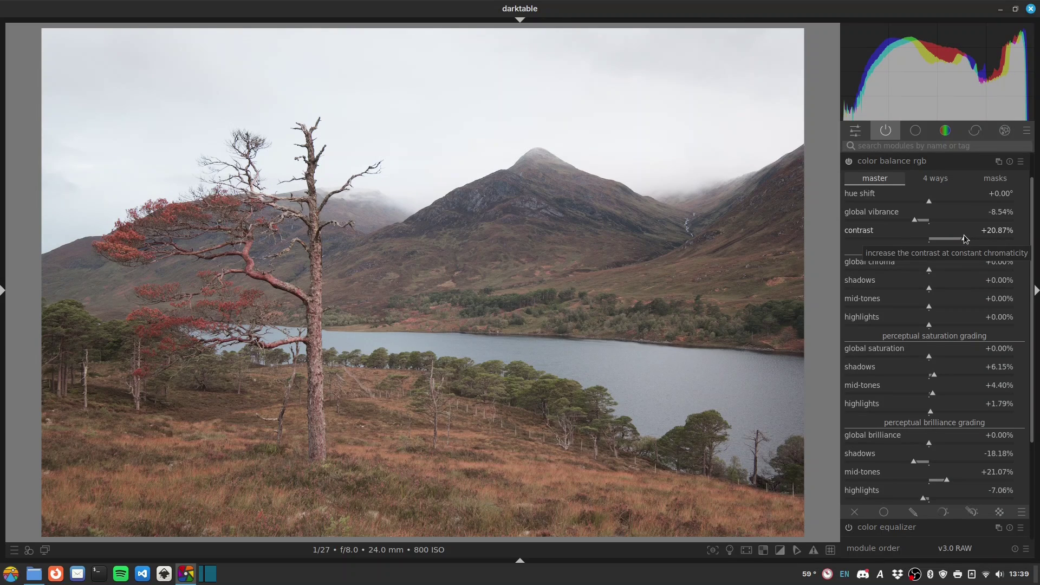
{"action": "left_click", "coordinate": [898, 161]}
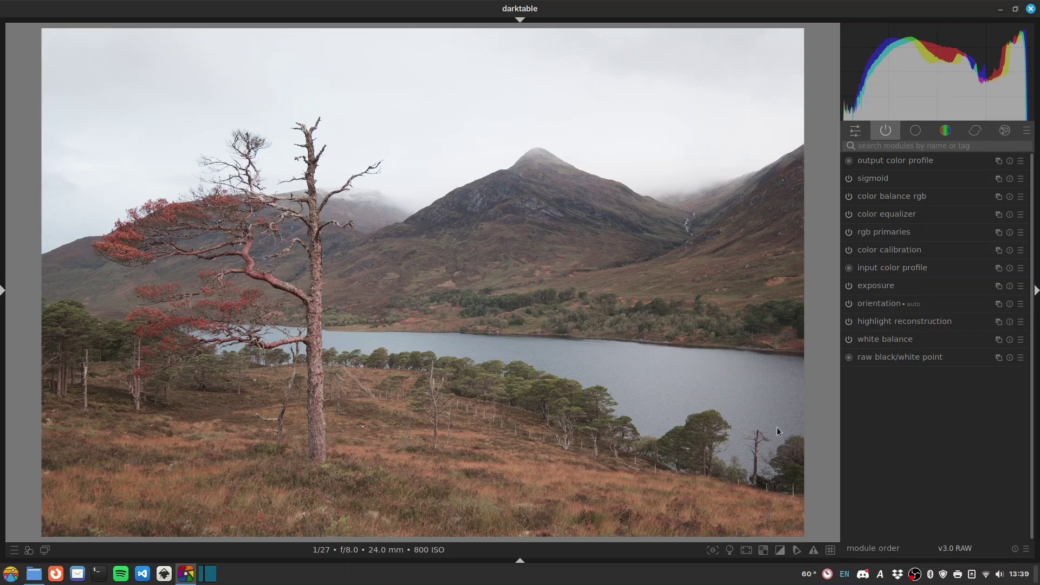
Enable tone equalizer and auto-adjust its mask exposure compensation and mask contrast compensation
{"action": "left_click", "coordinate": [931, 146]}
{"action": "type", "text": "tone"}
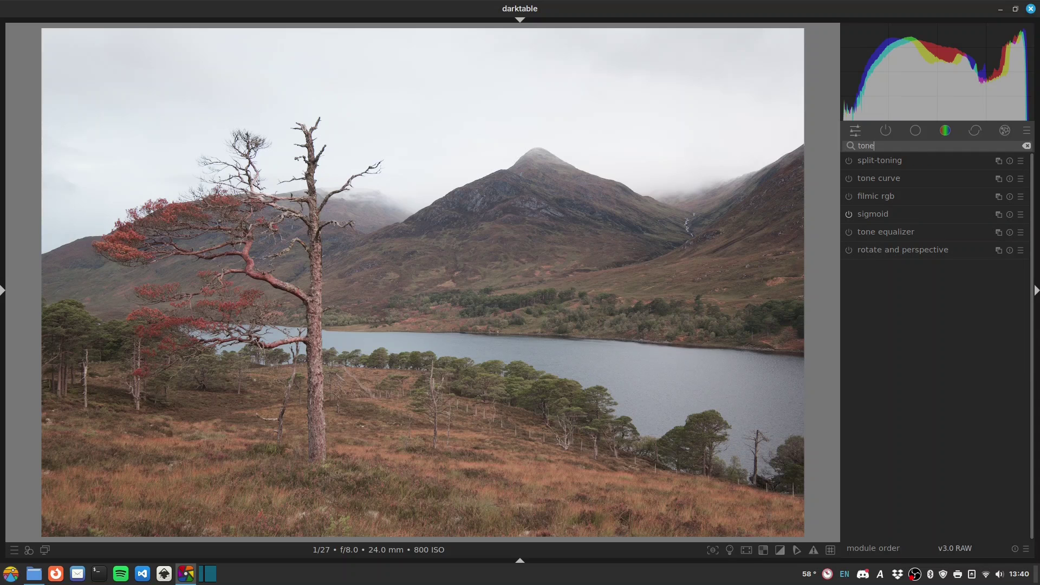
{"action": "type", "text": " eq"}
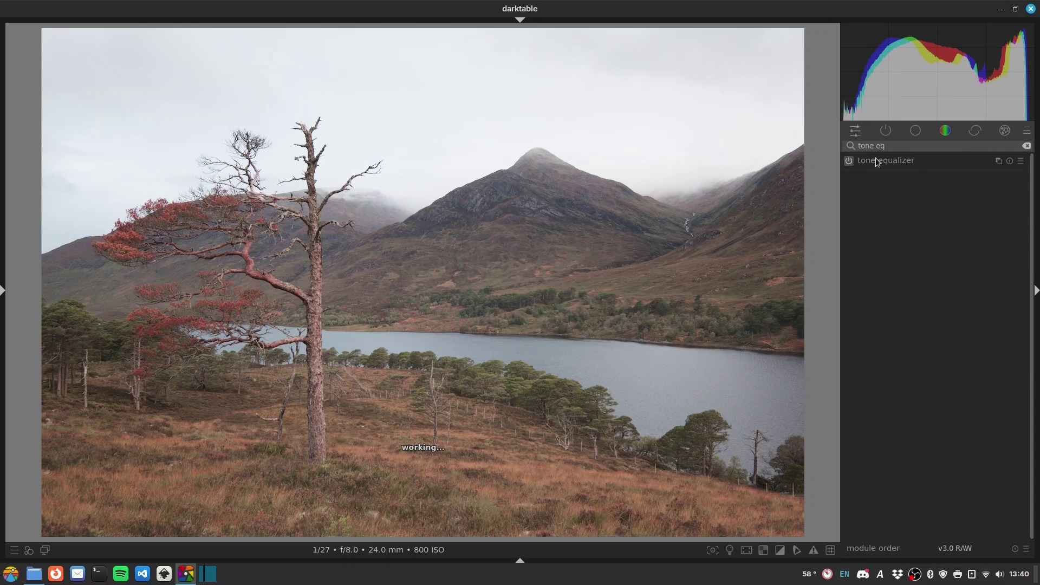
{"action": "left_click", "coordinate": [876, 159]}
{"action": "left_click", "coordinate": [991, 180]}
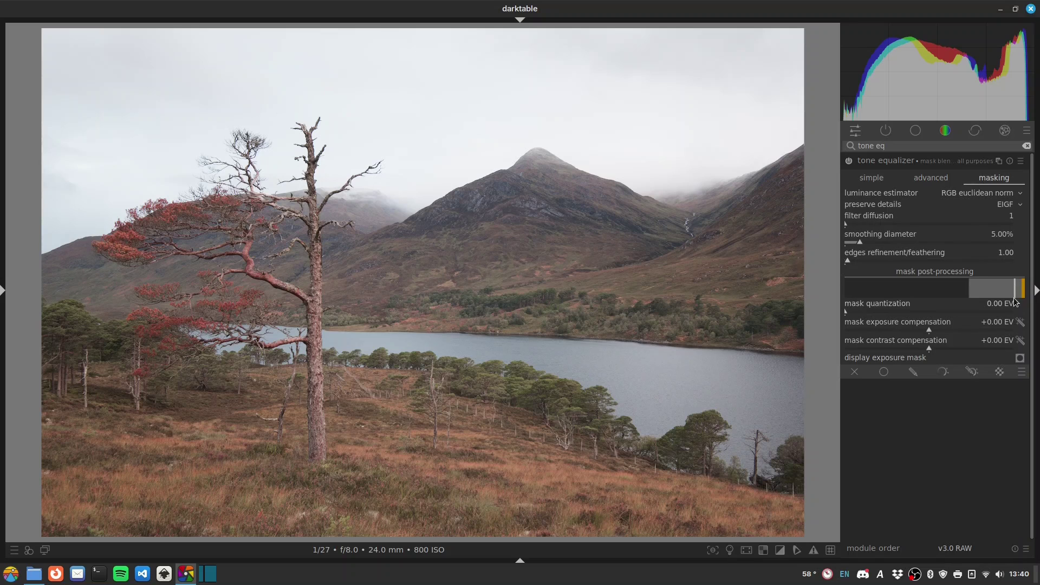
{"action": "left_click", "coordinate": [1021, 322]}
{"action": "left_click", "coordinate": [1021, 340]}
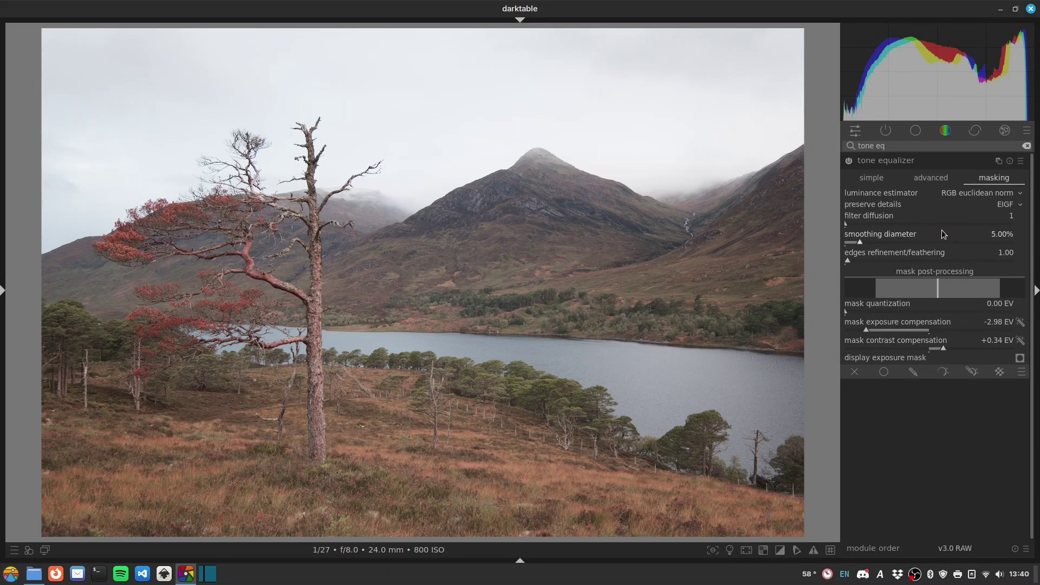
Slightly darken the mountain tones around -5 EV on the tone equalizer's advanced curve
{"action": "left_click", "coordinate": [929, 177]}
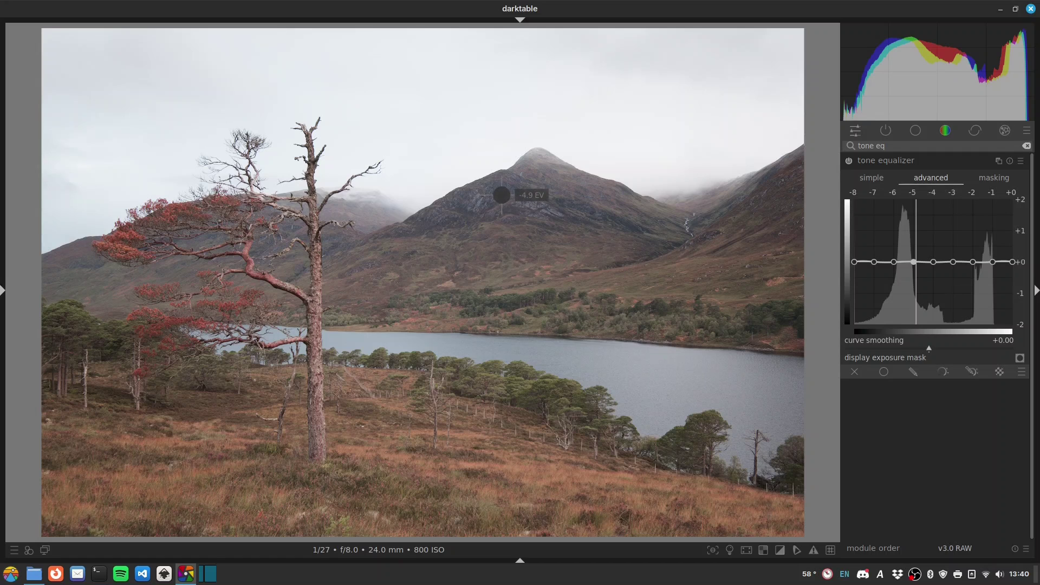
{"action": "scroll", "coordinate": [501, 193], "scroll_direction": "down", "scroll_amount": 2}
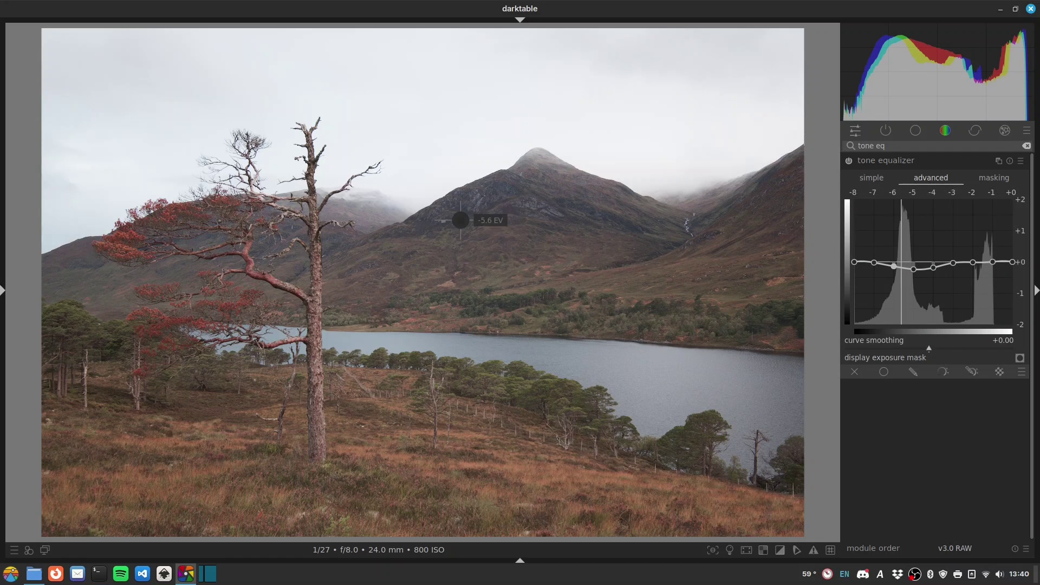
{"action": "scroll", "coordinate": [457, 216], "scroll_direction": "down", "scroll_amount": 2}
{"action": "scroll", "coordinate": [456, 217], "scroll_direction": "up", "scroll_amount": 2}
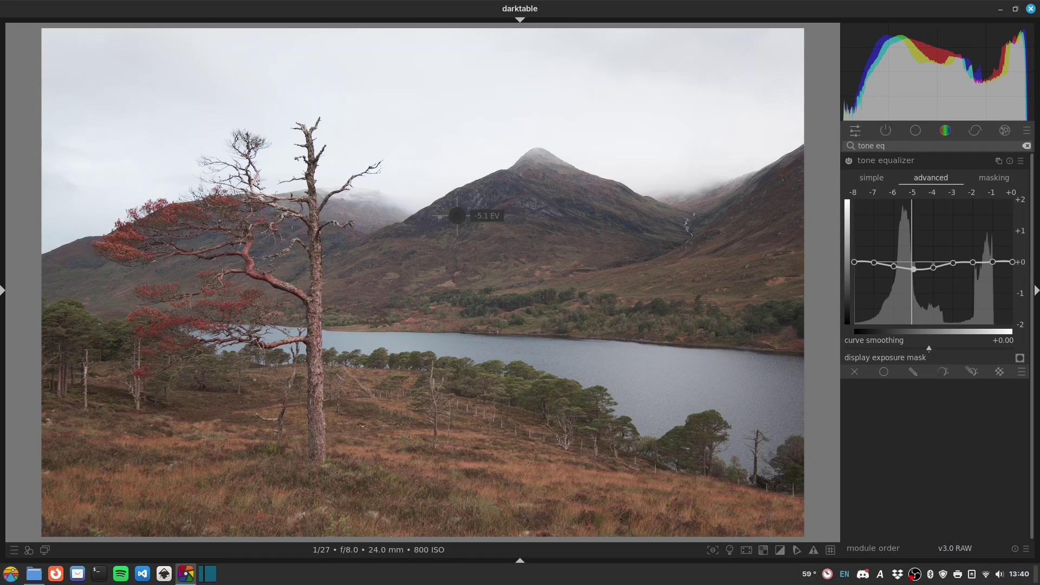
Add a second exposure instance with an inverted elliptical drawn mask centred over the mountain and loch
{"action": "left_click", "coordinate": [886, 130]}
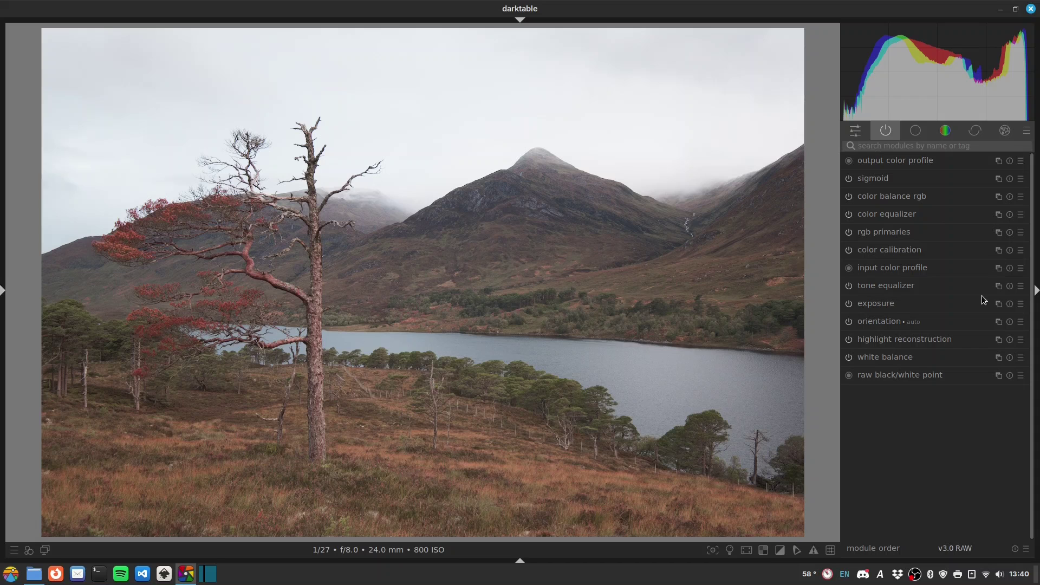
{"action": "left_click", "coordinate": [999, 305]}
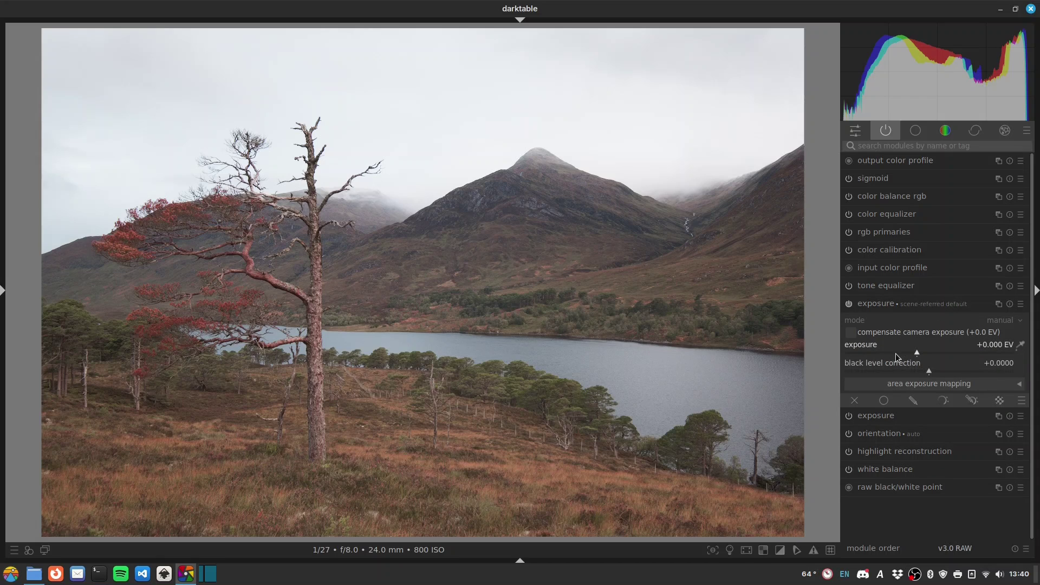
{"action": "left_click", "coordinate": [914, 400]}
{"action": "left_click", "coordinate": [976, 337]}
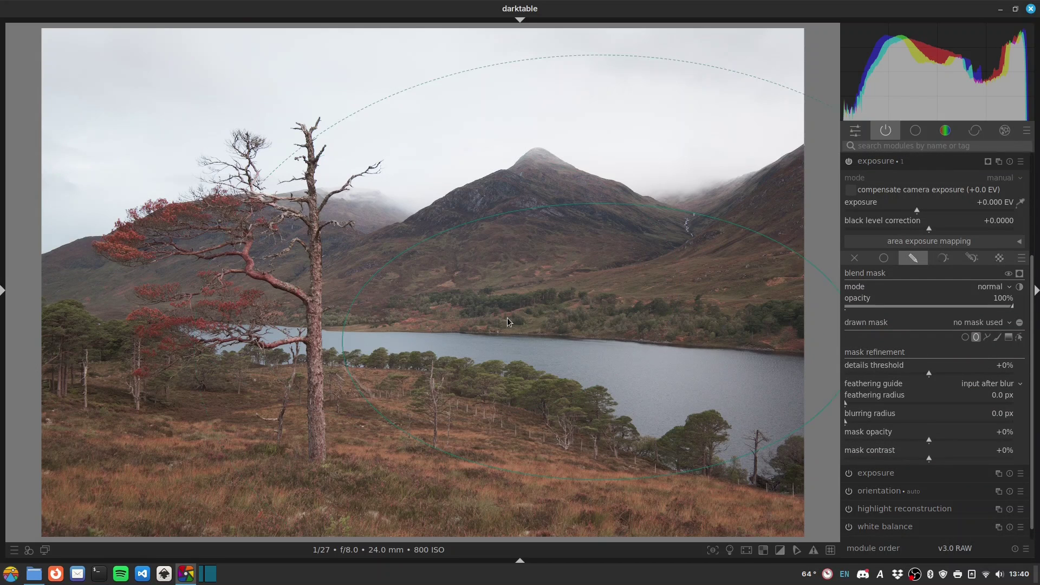
{"action": "left_click", "coordinate": [444, 251]}
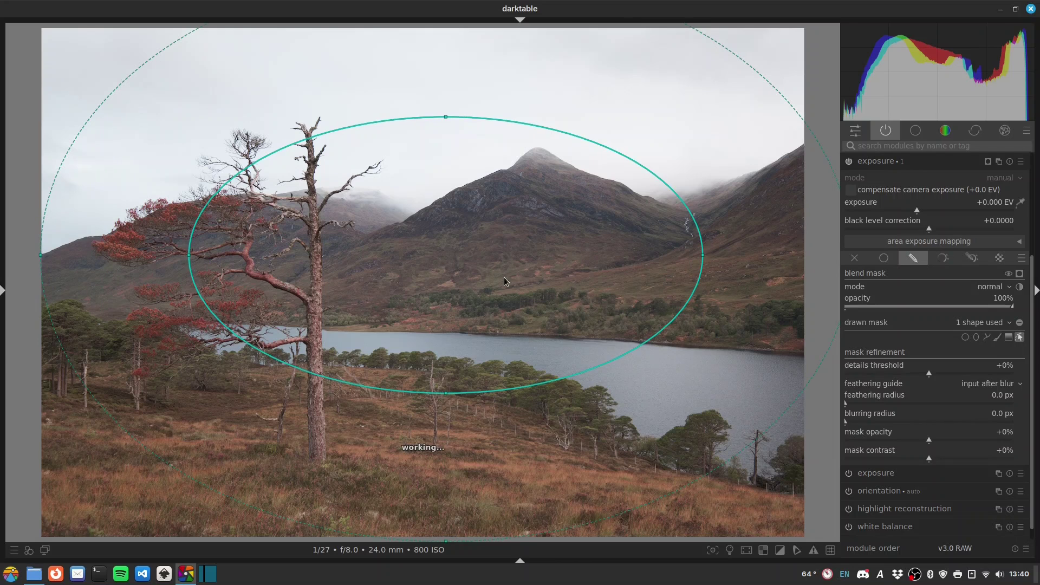
{"action": "left_click_drag", "start_coordinate": [489, 265], "coordinate": [486, 267]}
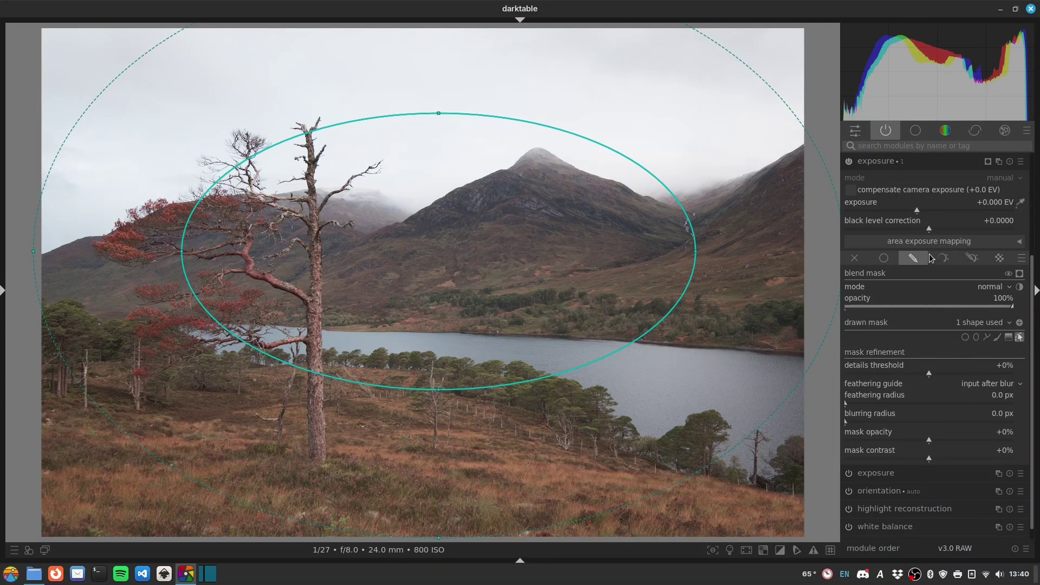
Lower the masked exposure to -0.592 EV and widen the ellipse to span most of the scene's width
{"action": "left_click_drag", "start_coordinate": [917, 211], "coordinate": [902, 213]}
{"action": "left_click_drag", "start_coordinate": [591, 226], "coordinate": [597, 226]}
{"action": "left_click_drag", "start_coordinate": [187, 250], "coordinate": [127, 250]}
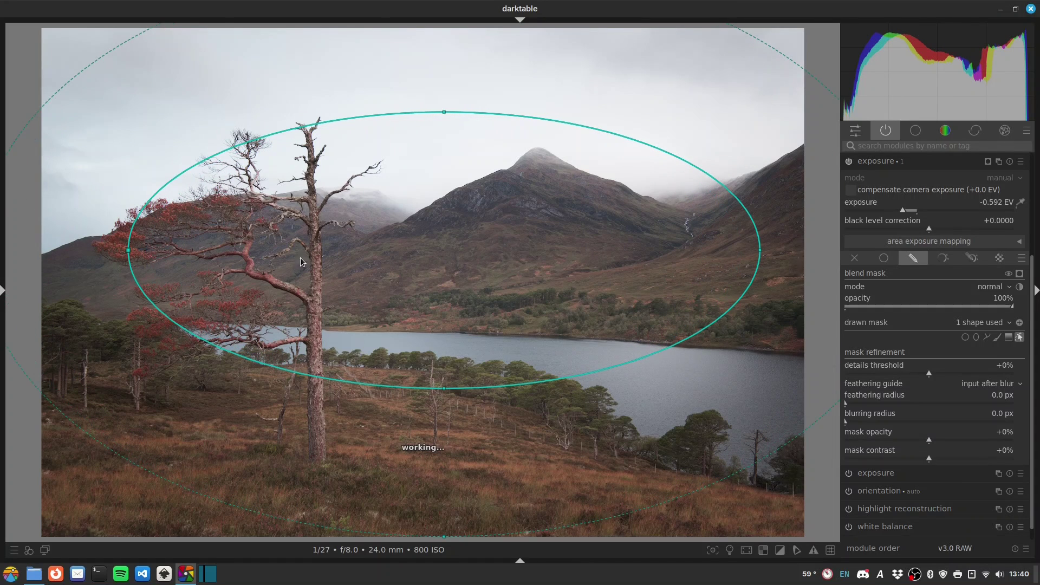
{"action": "left_click_drag", "start_coordinate": [437, 265], "coordinate": [429, 266]}
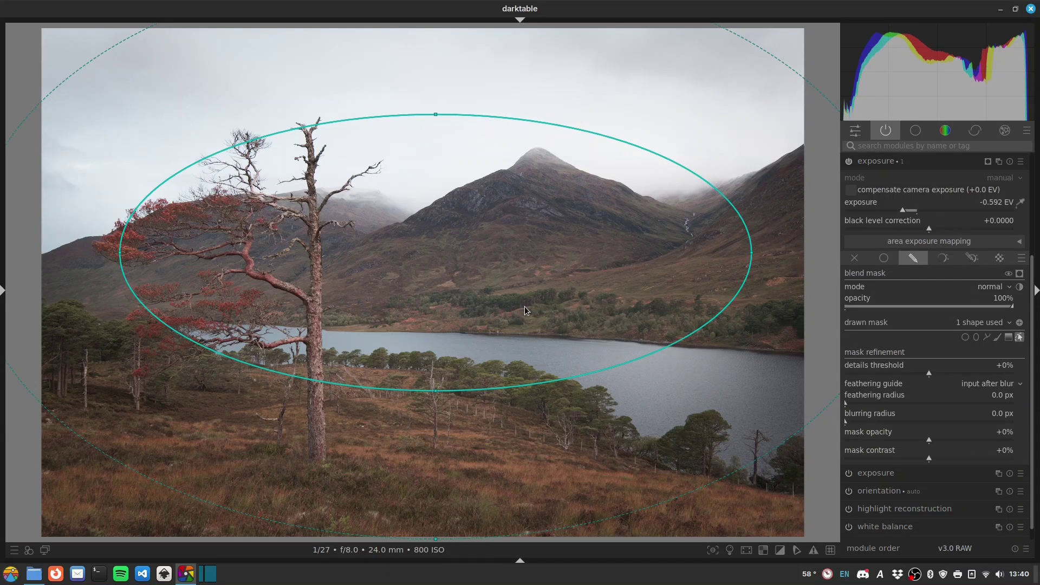
{"action": "left_click", "coordinate": [884, 162]}
Enable contrast equalizer and apply the Clarity Boost preset
{"action": "left_click", "coordinate": [883, 145]}
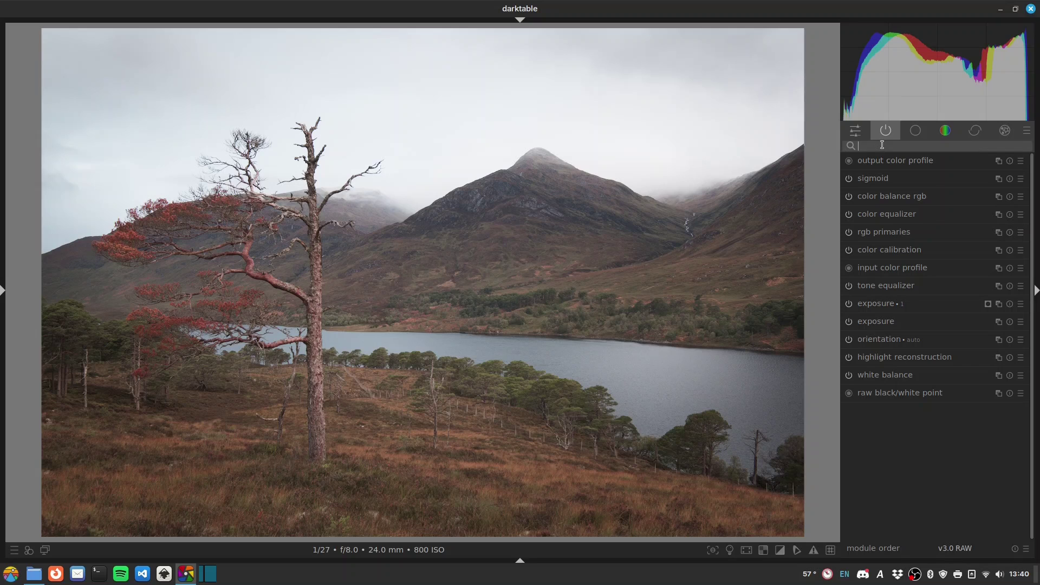
{"action": "type", "text": "contrast"}
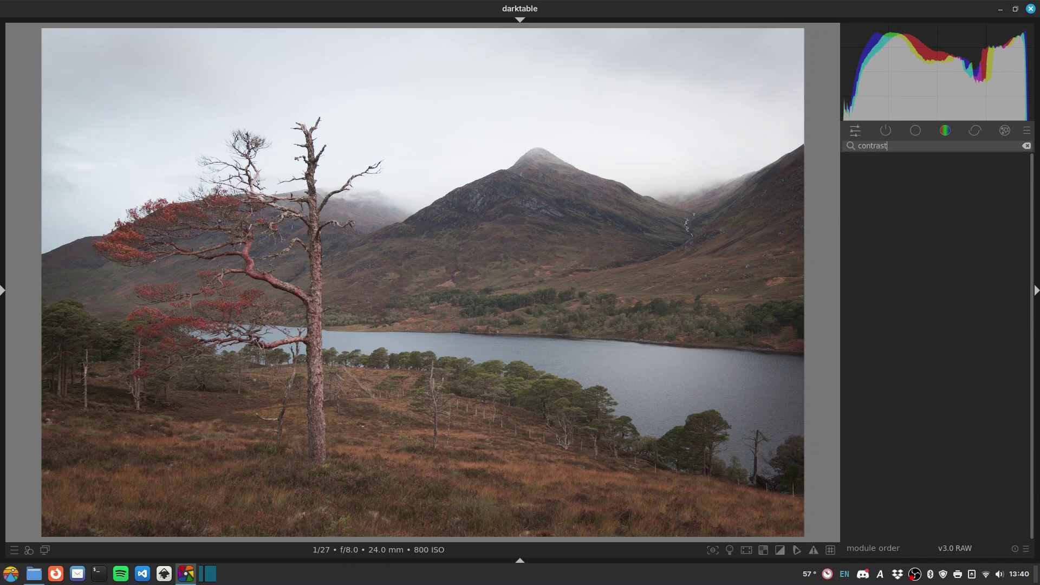
{"action": "left_click", "coordinate": [887, 249]}
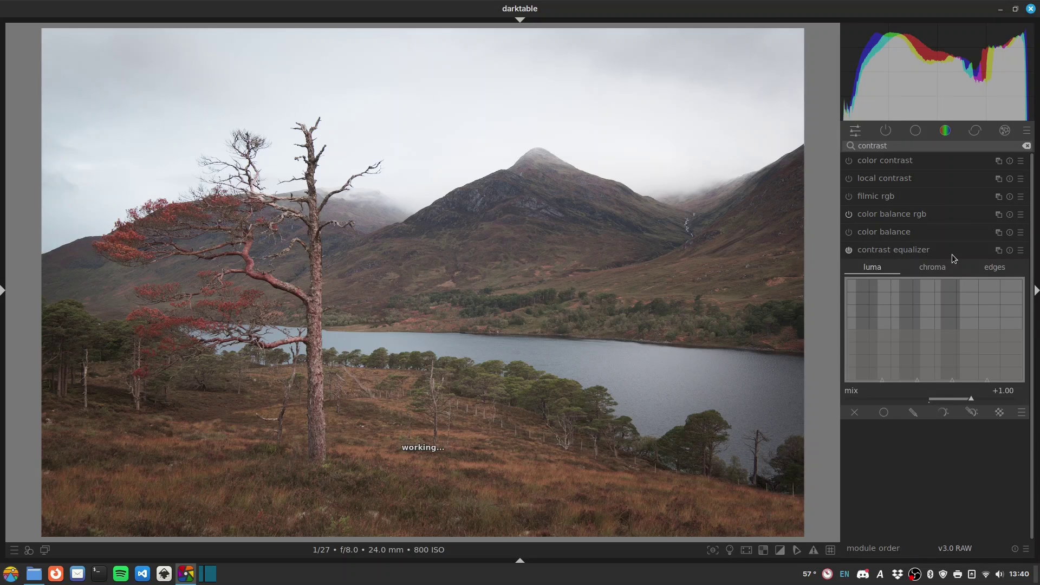
{"action": "right_click", "coordinate": [951, 254]}
{"action": "left_click", "coordinate": [879, 435]}
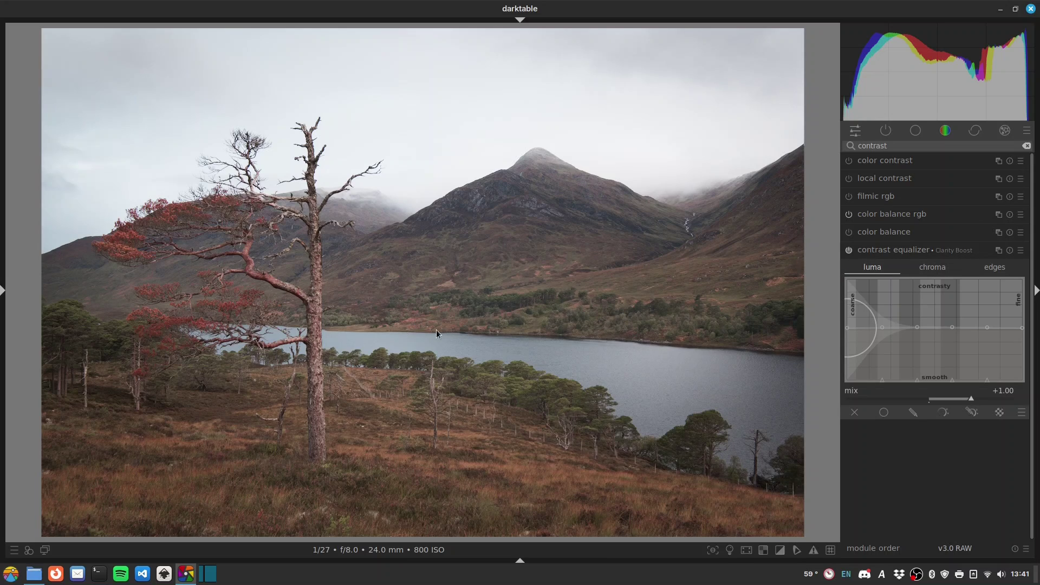
{"action": "left_click", "coordinate": [886, 254]}
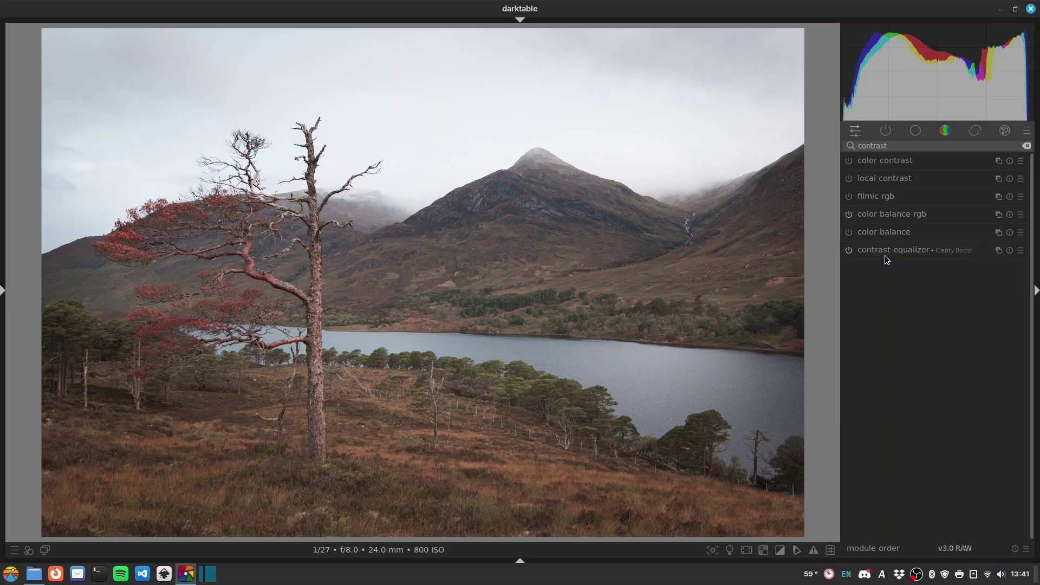
Add two diffuse or sharpen instances using the presets "sharpen demosaicing: no AA filter" and "lens deblur: soft"
{"action": "left_click", "coordinate": [886, 130]}
{"action": "type", "text": "diff"}
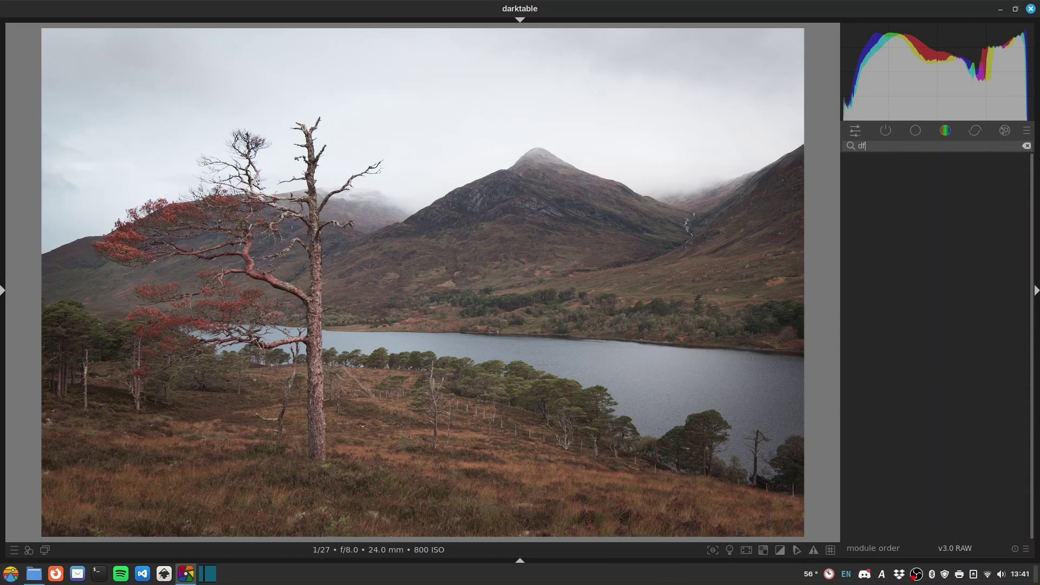
{"action": "type", "text": "use"}
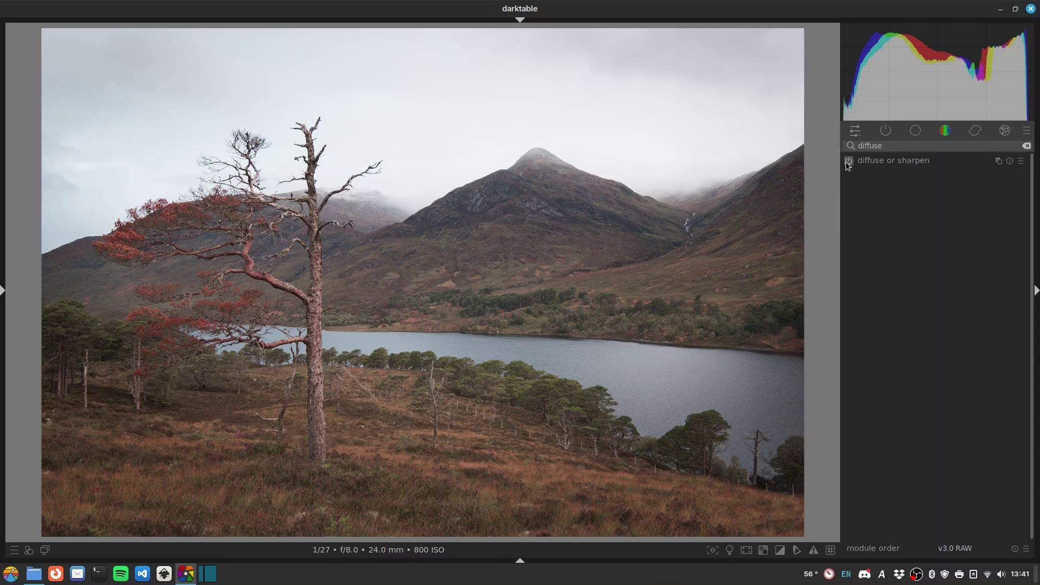
{"action": "right_click", "coordinate": [935, 160]}
{"action": "left_click", "coordinate": [879, 316]}
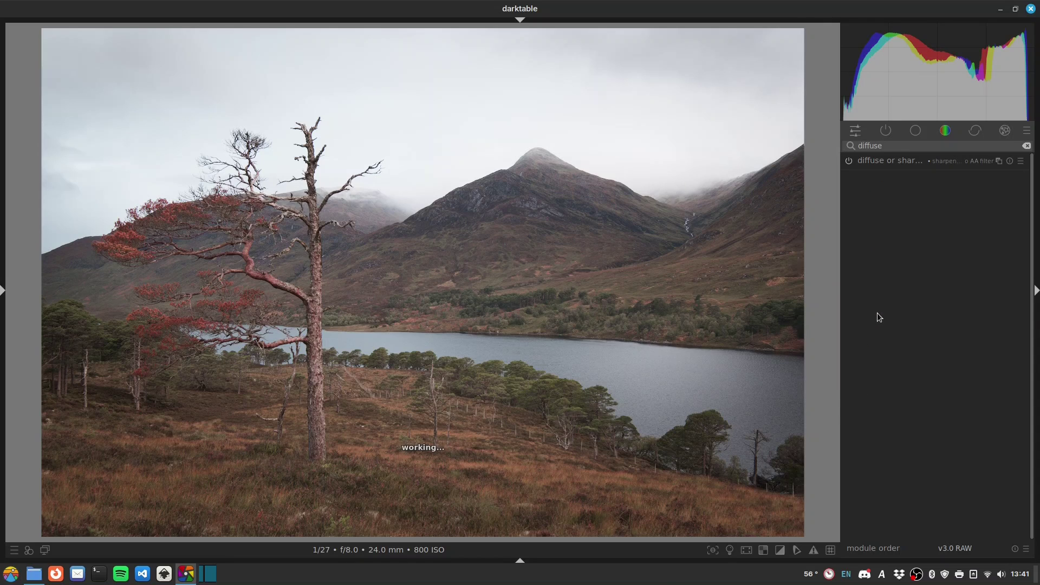
{"action": "right_click", "coordinate": [952, 161]}
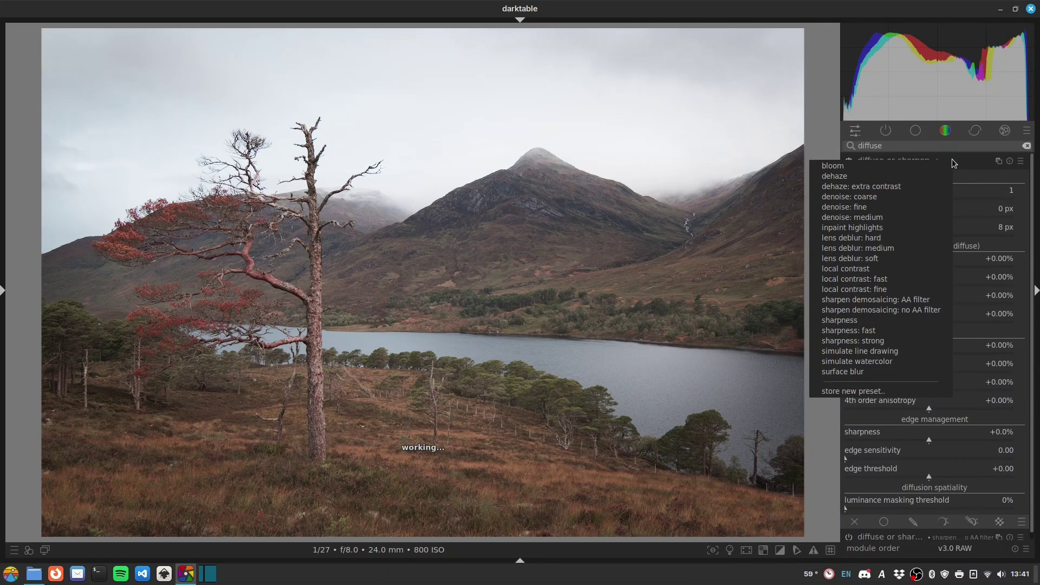
{"action": "left_click", "coordinate": [867, 258]}
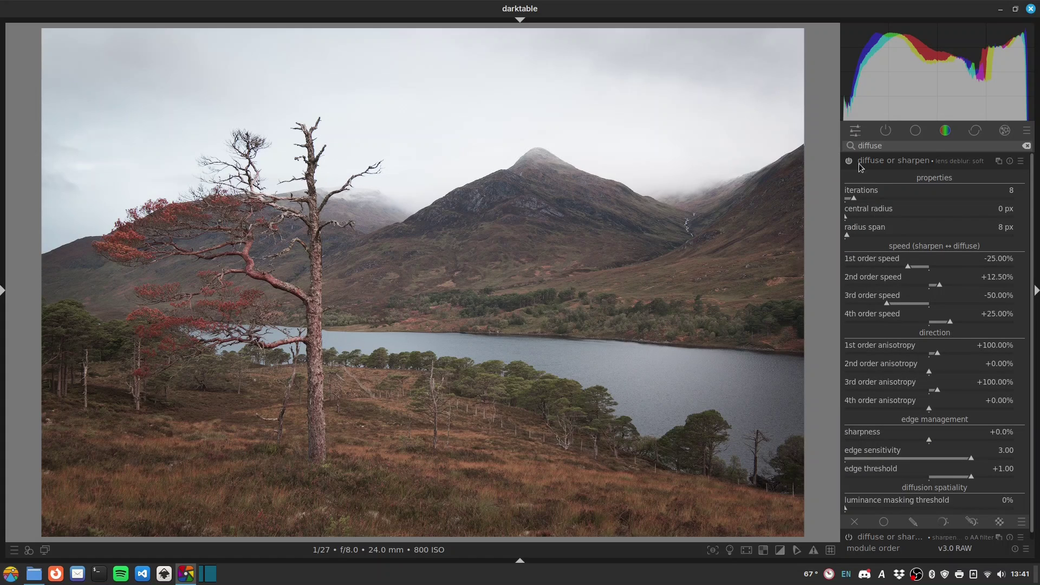
Enable the framing module to add a white border around the image
{"action": "double_click", "coordinate": [896, 145]}
{"action": "type", "text": "framing"}
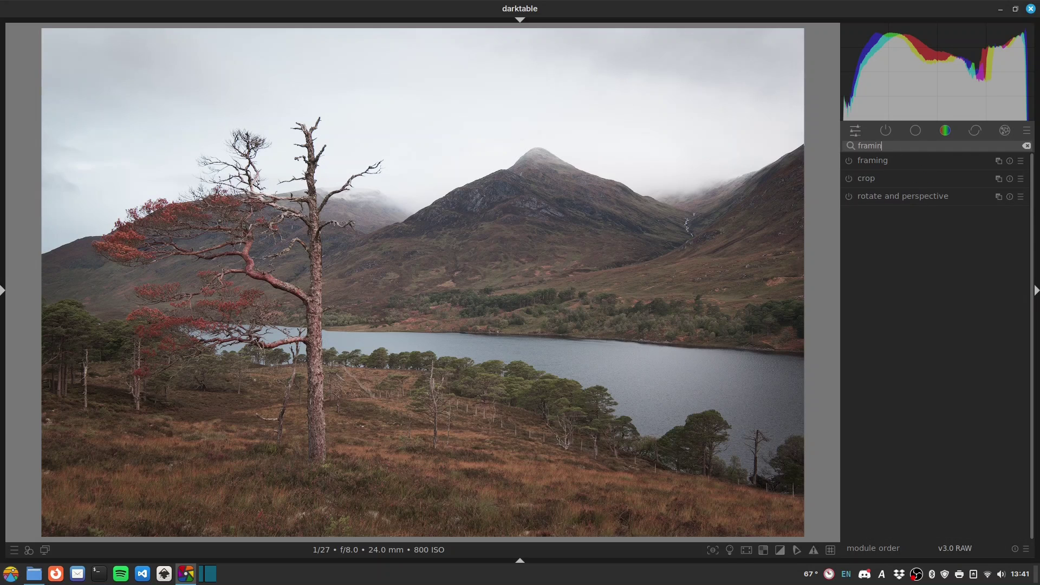
{"action": "left_click", "coordinate": [850, 161]}
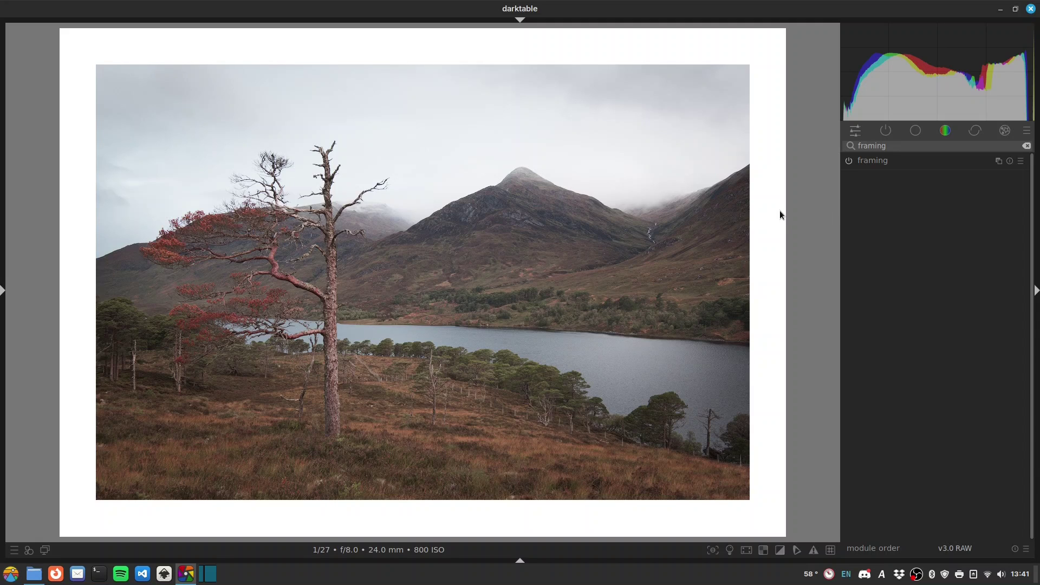
Disable both diffuse or sharpen instances
{"action": "left_click", "coordinate": [886, 130]}
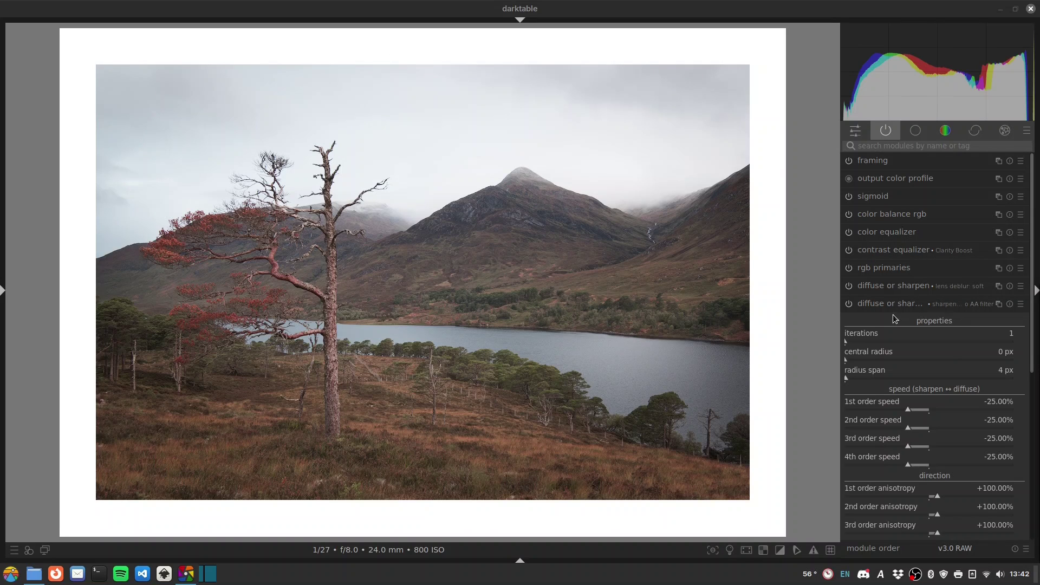
{"action": "left_click", "coordinate": [990, 308]}
{"action": "left_click", "coordinate": [855, 285]}
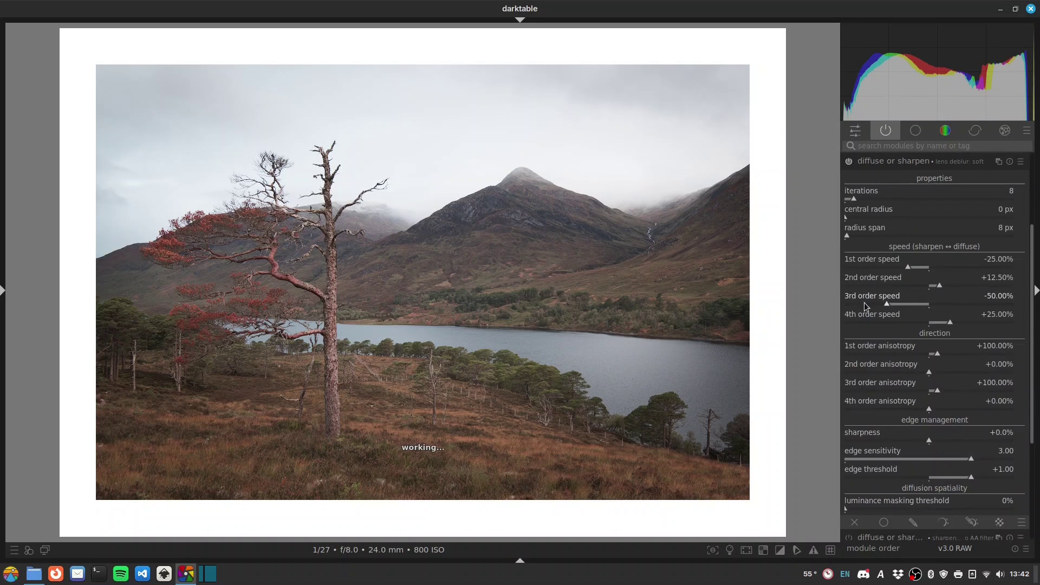
{"action": "left_click", "coordinate": [871, 163]}
{"action": "left_click", "coordinate": [849, 286]}
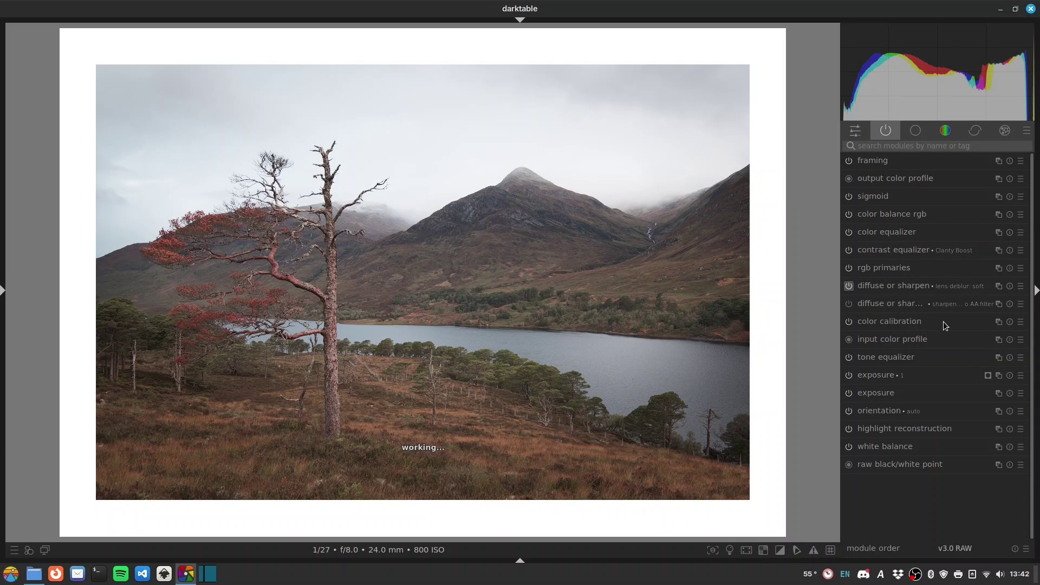
Switch the second exposure instance to a drawn and parametric mask, limiting the g input's upper range to 68.6 and 73.7
{"action": "left_click", "coordinate": [909, 376]}
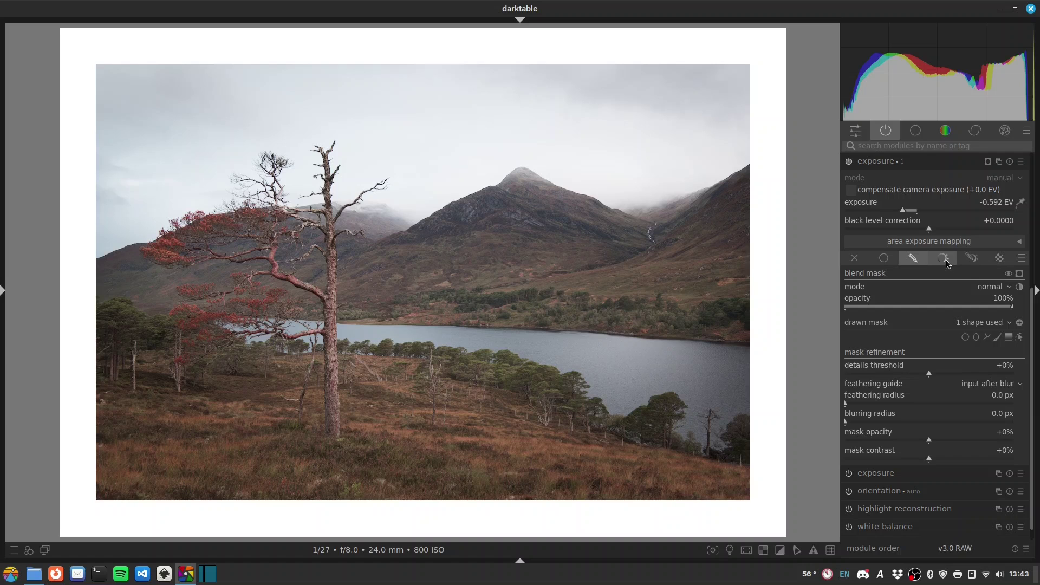
{"action": "left_click", "coordinate": [967, 256]}
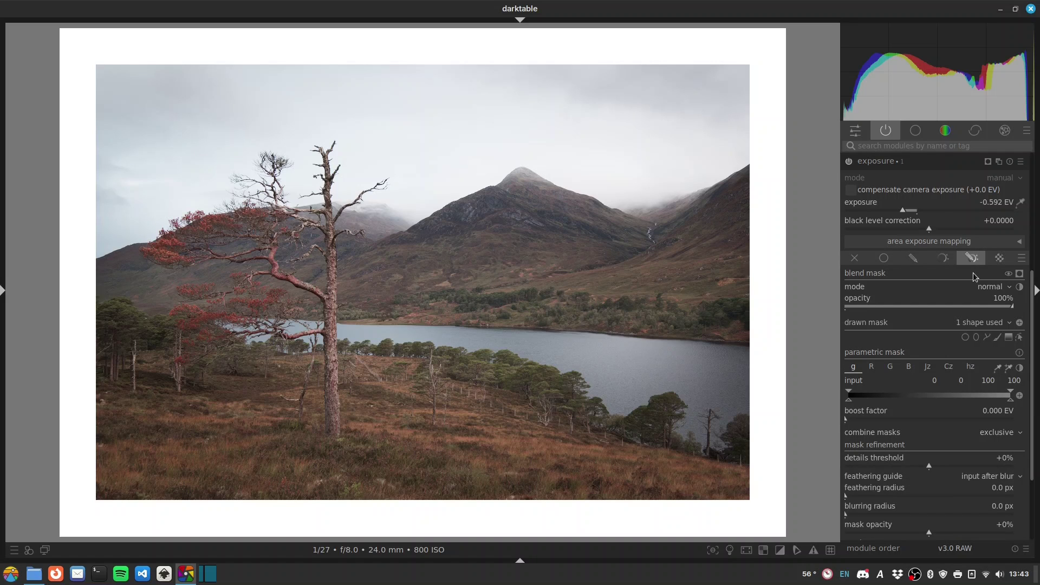
{"action": "left_click", "coordinate": [1019, 273]}
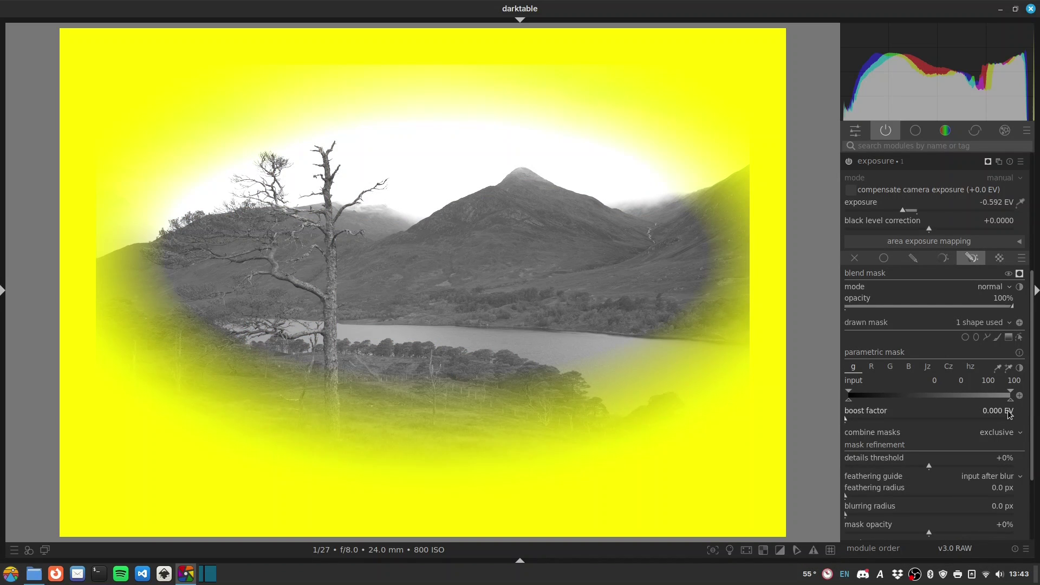
{"action": "left_click_drag", "start_coordinate": [1011, 400], "coordinate": [968, 399]}
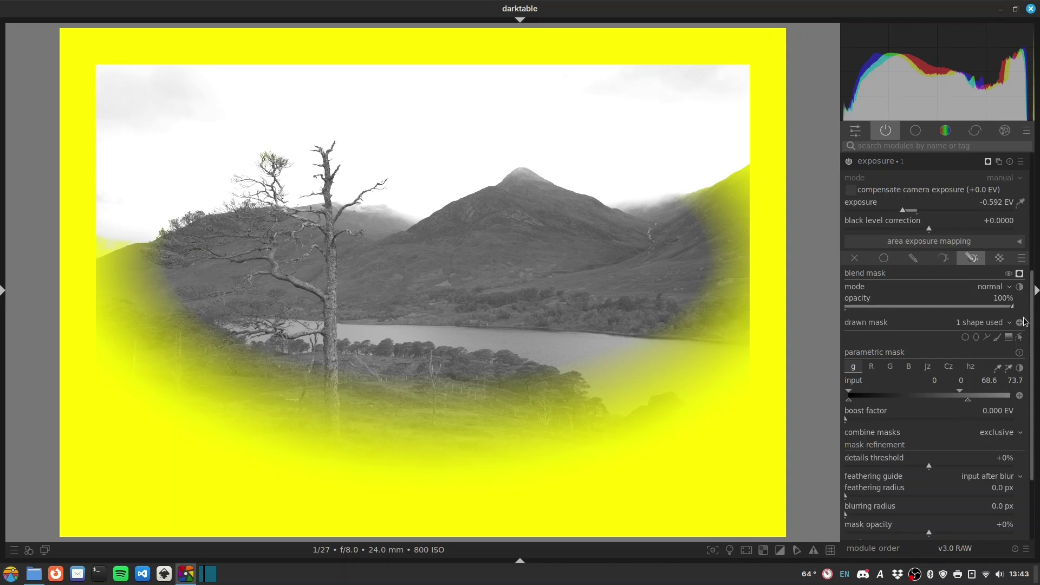
{"action": "left_click", "coordinate": [1021, 275]}
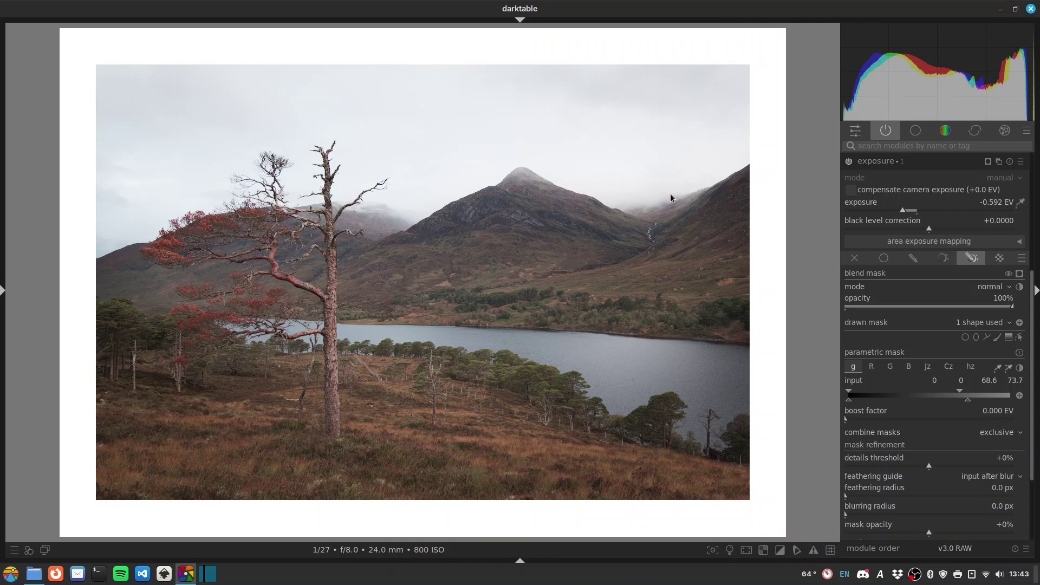
{"action": "left_click", "coordinate": [893, 166]}
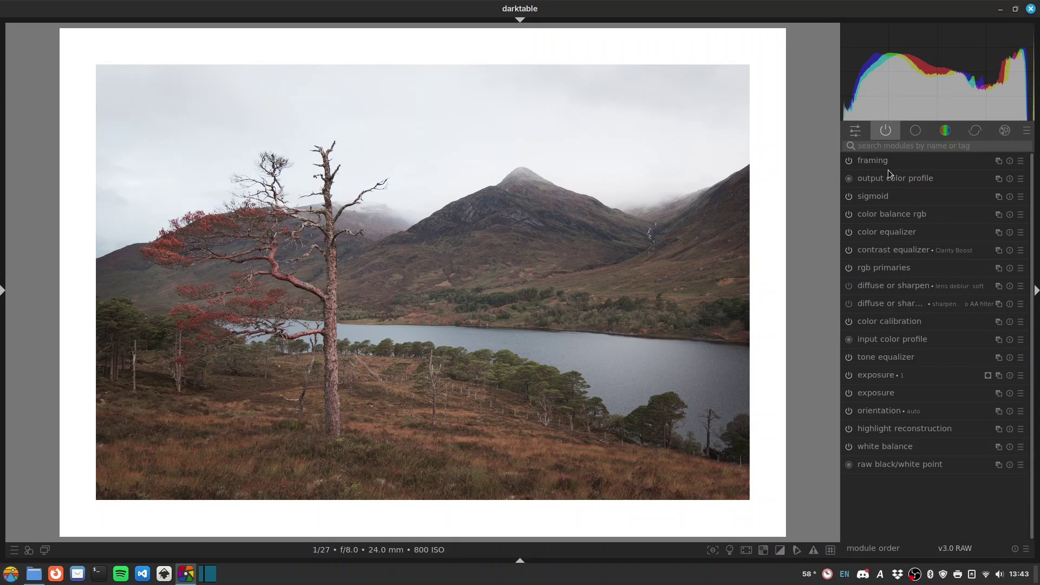
Raise the highlights' perceptual brilliance in color balance rgb to +21.55%
{"action": "left_click", "coordinate": [873, 219]}
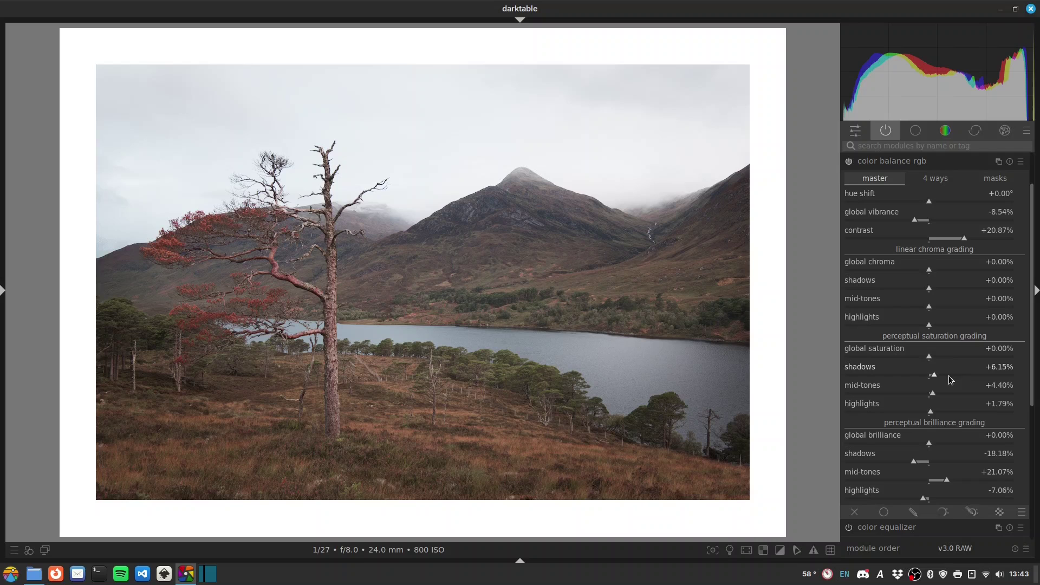
{"action": "left_click_drag", "start_coordinate": [923, 501], "coordinate": [947, 500]}
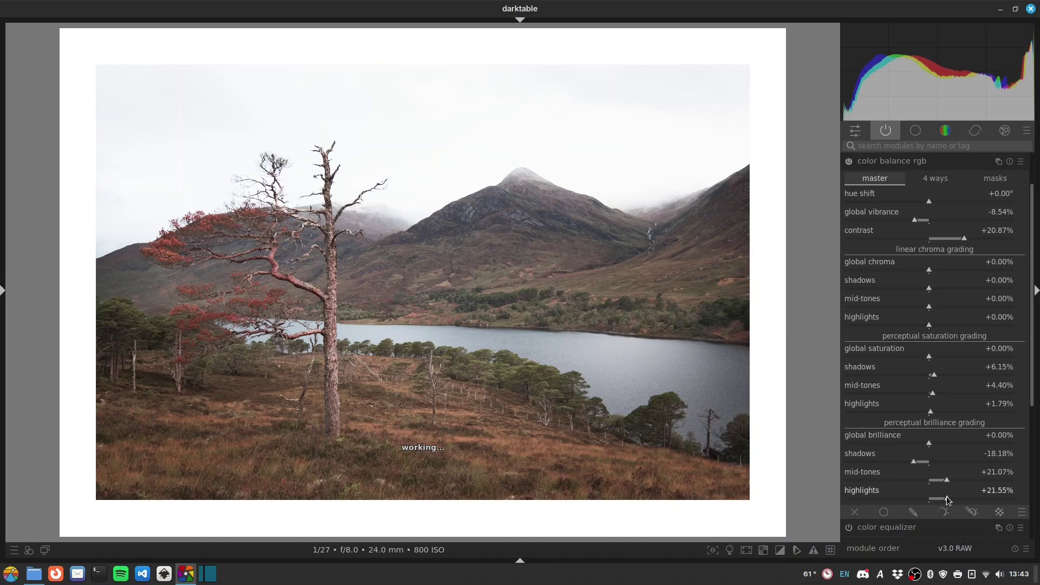